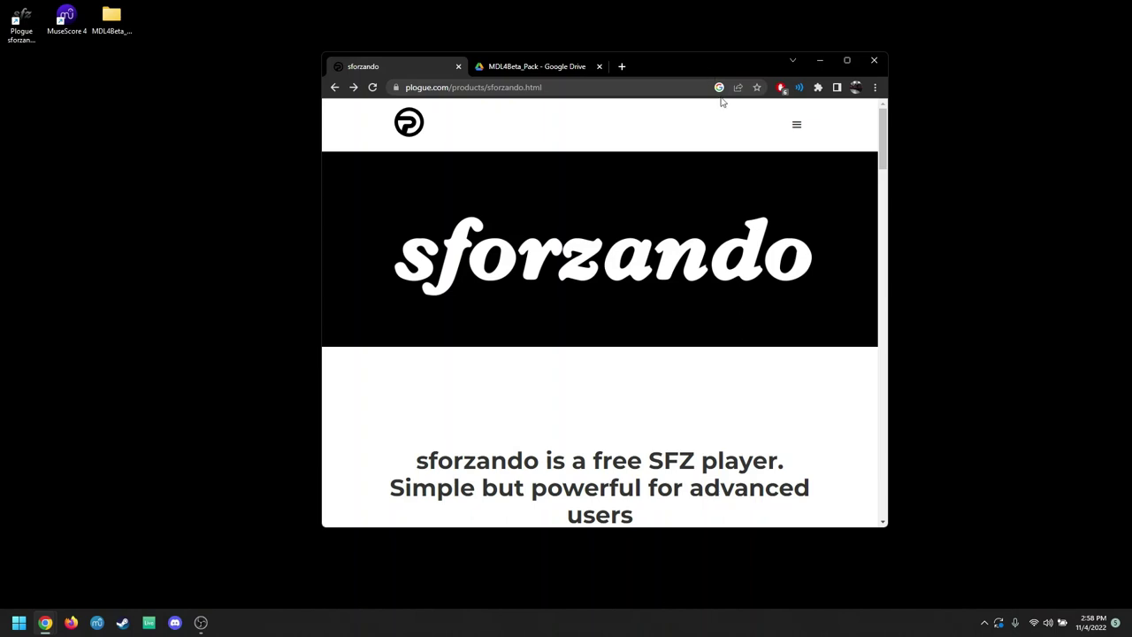
# Go to Plogue's Downloads page through the site's menu and maximize the browser window
pyautogui.scroll(-2, 597, 193)
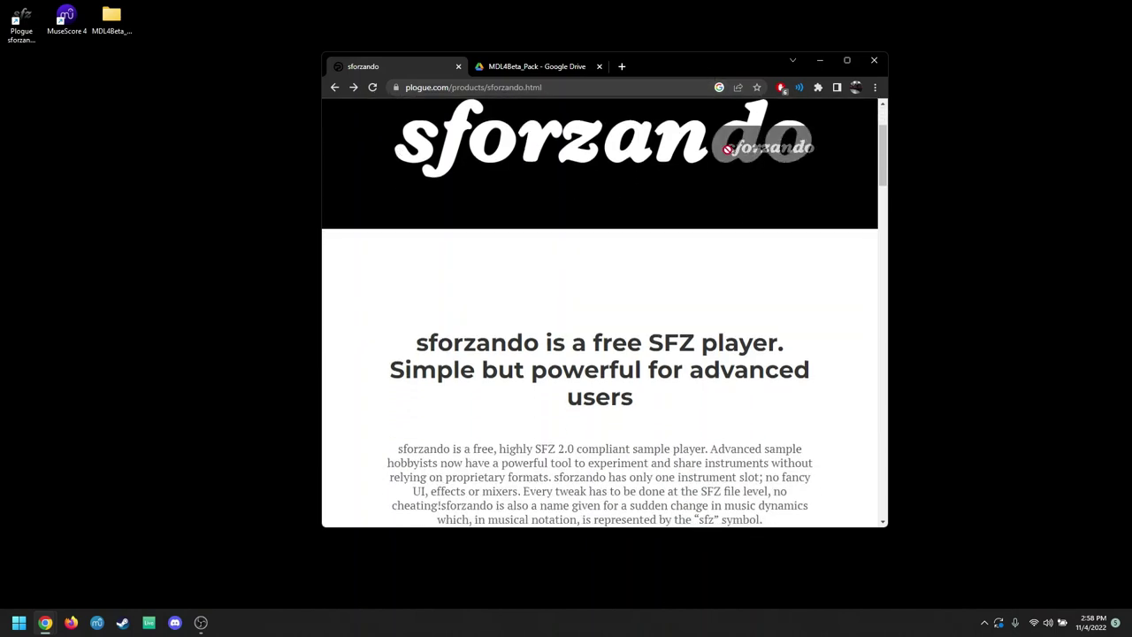
pyautogui.scroll(2, 783, 153)
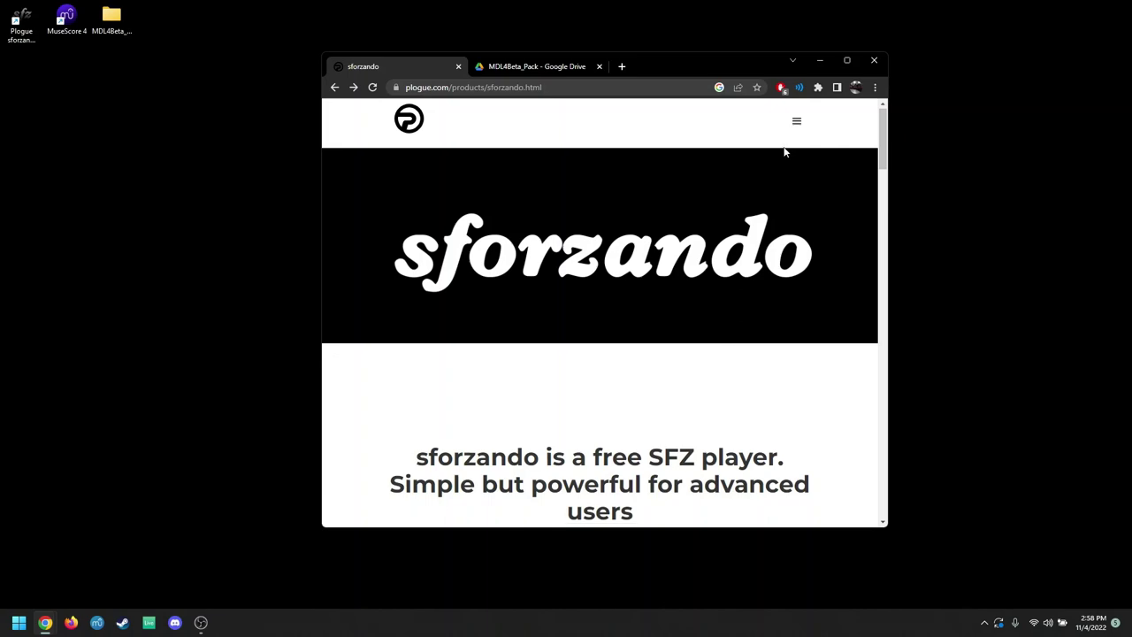
pyautogui.scroll(-6, 783, 151)
pyautogui.scroll(-3, 864, 203)
pyautogui.scroll(9, 887, 229)
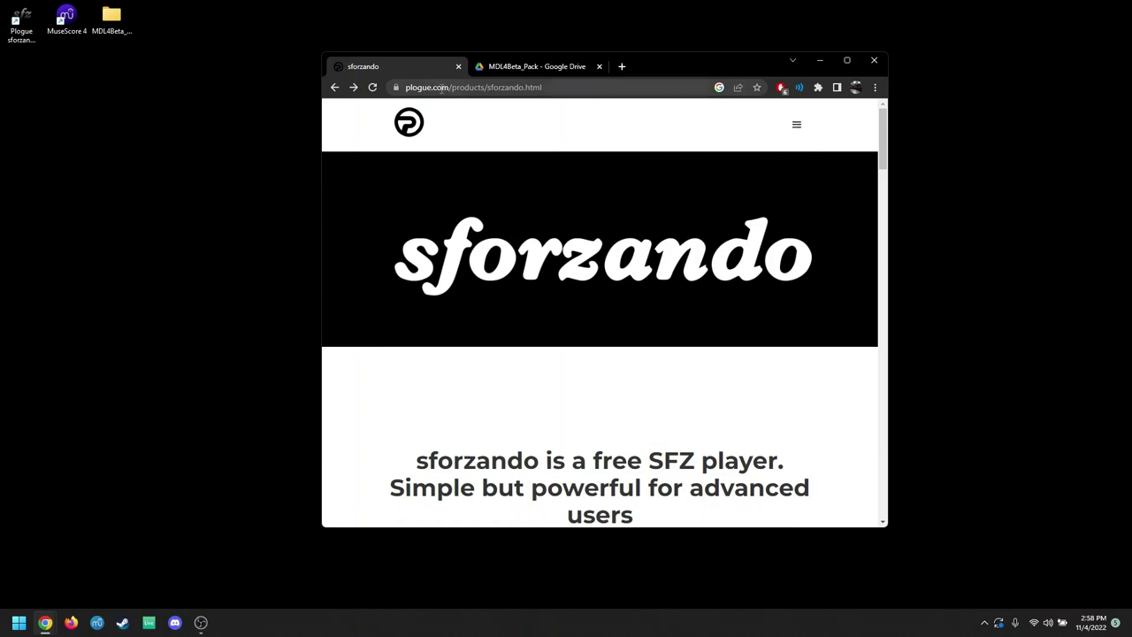
pyautogui.click(573, 87)
pyautogui.click(795, 125)
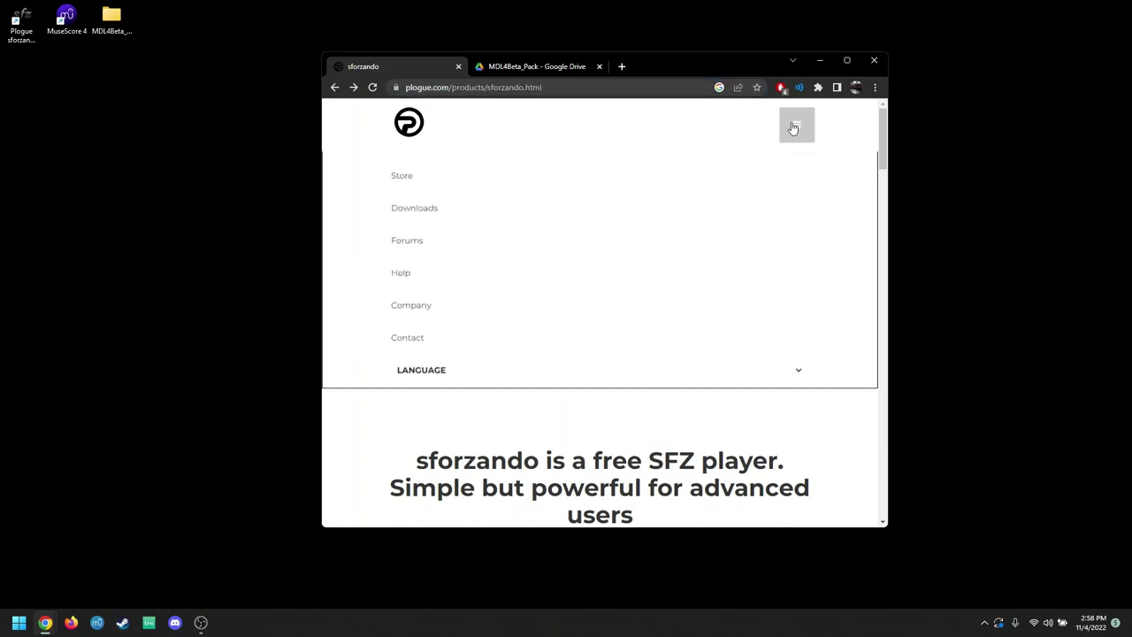
pyautogui.click(422, 241)
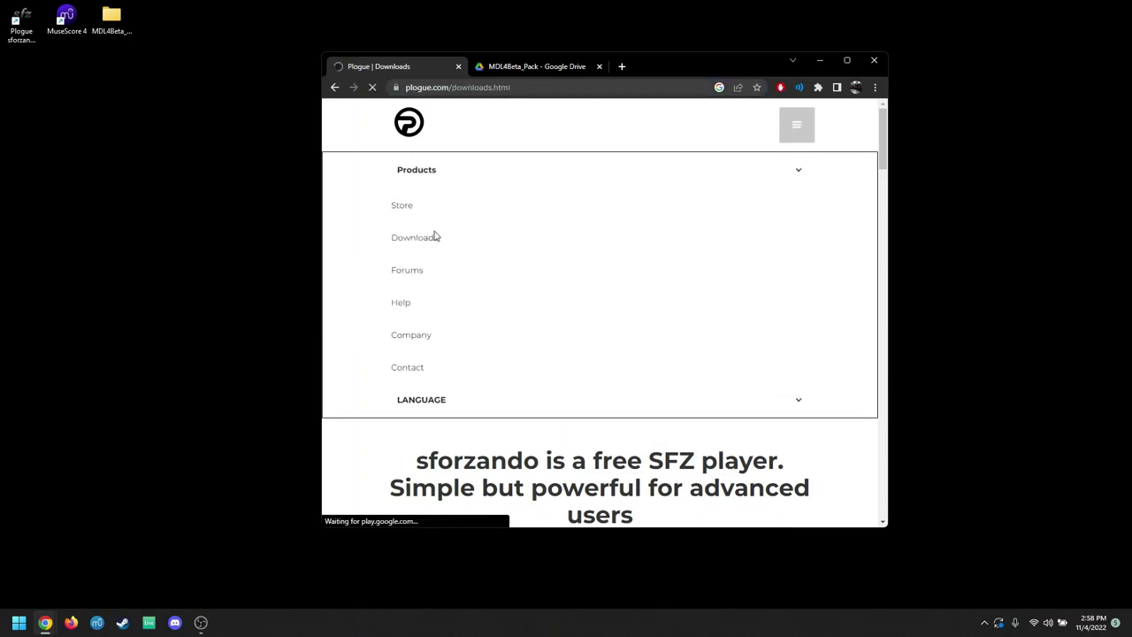
pyautogui.click(846, 60)
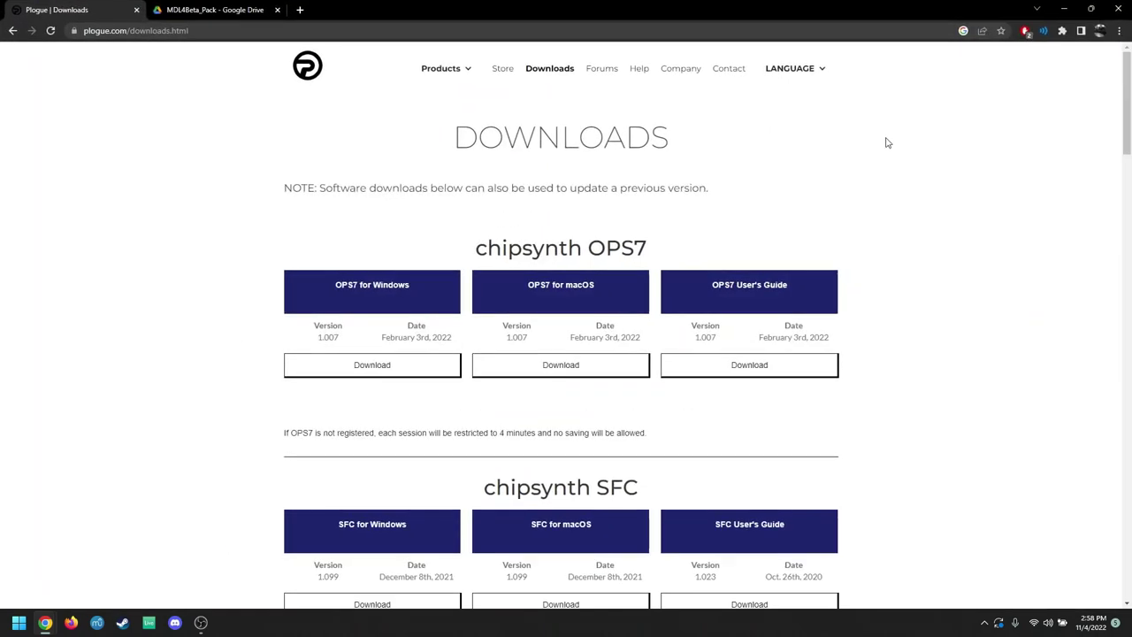
# Scroll down to the sforzando section showing sforzando for Windows version 1.971
pyautogui.scroll(-1, 888, 143)
pyautogui.scroll(1, 425, 145)
pyautogui.scroll(-6, 354, 169)
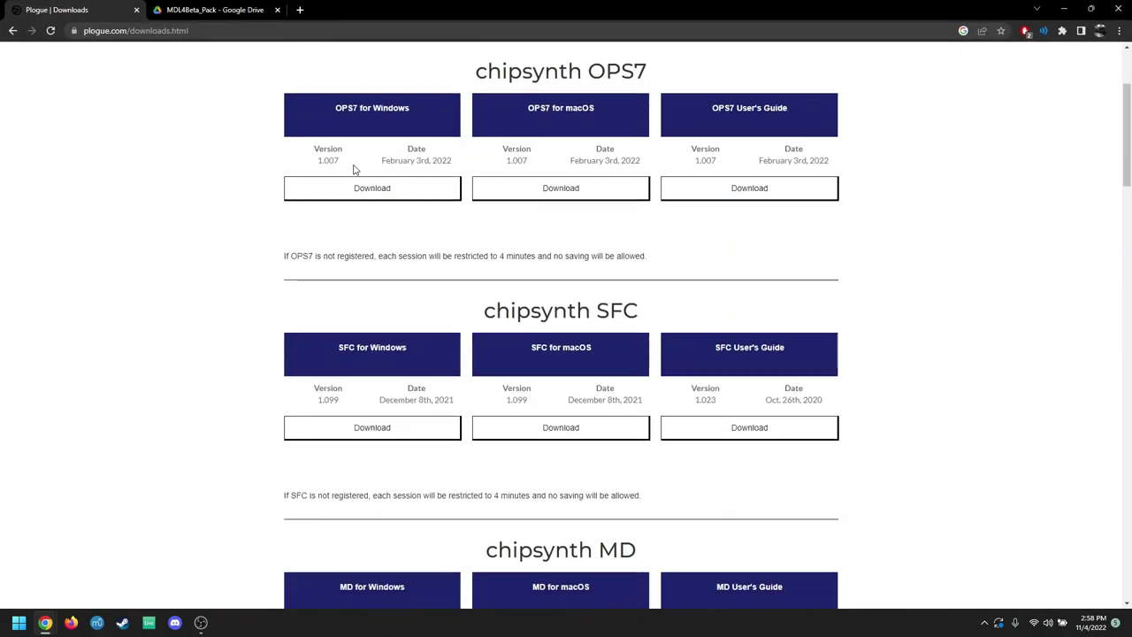
pyautogui.scroll(-15, 376, 205)
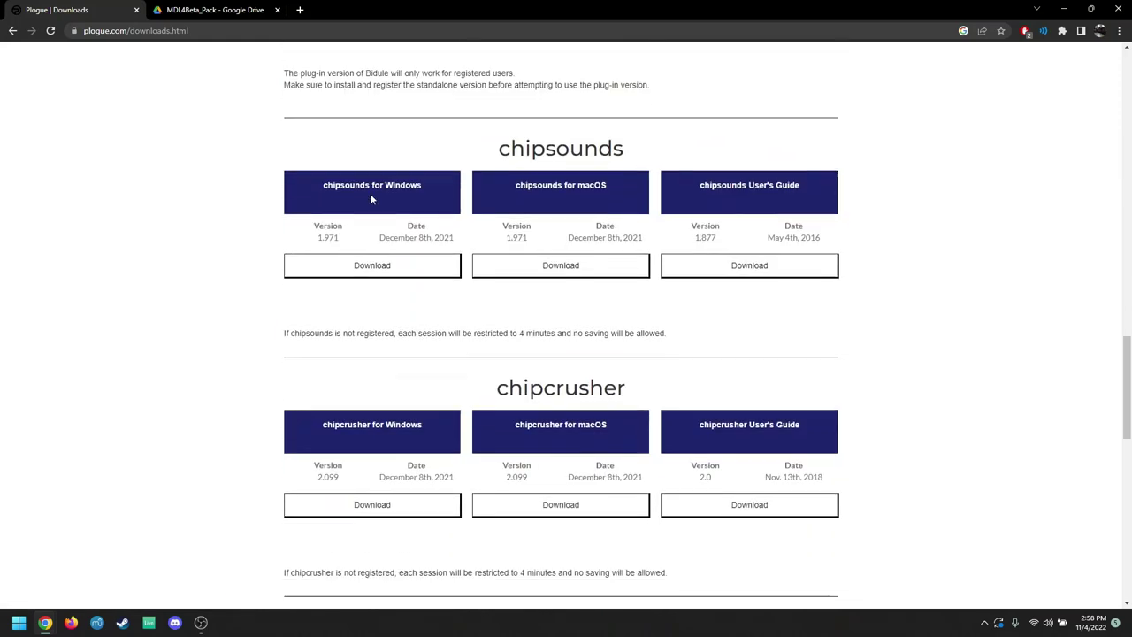
pyautogui.scroll(-4, 371, 199)
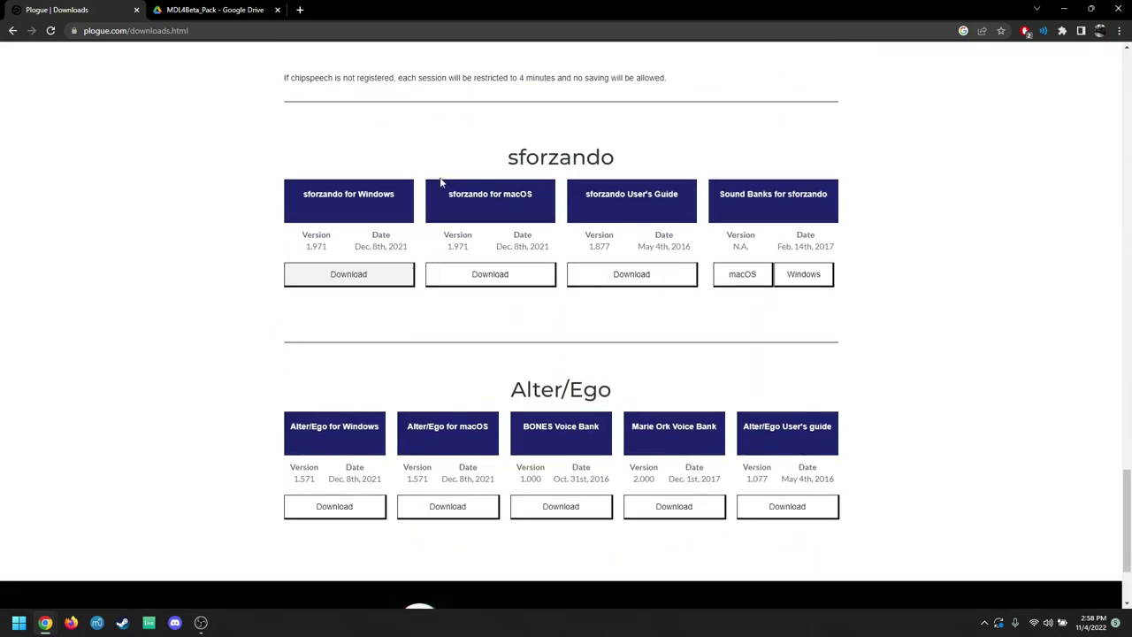
pyautogui.moveTo(609, 158); pyautogui.dragTo(379, 172)
pyautogui.click(380, 172)
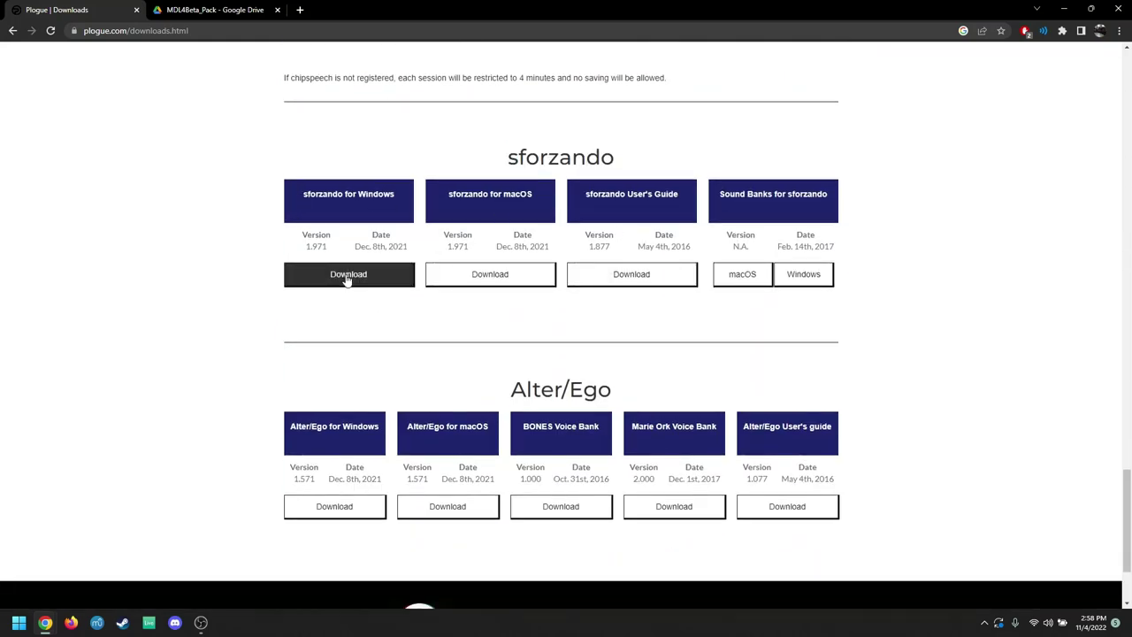
pyautogui.moveTo(303, 196); pyautogui.dragTo(396, 196)
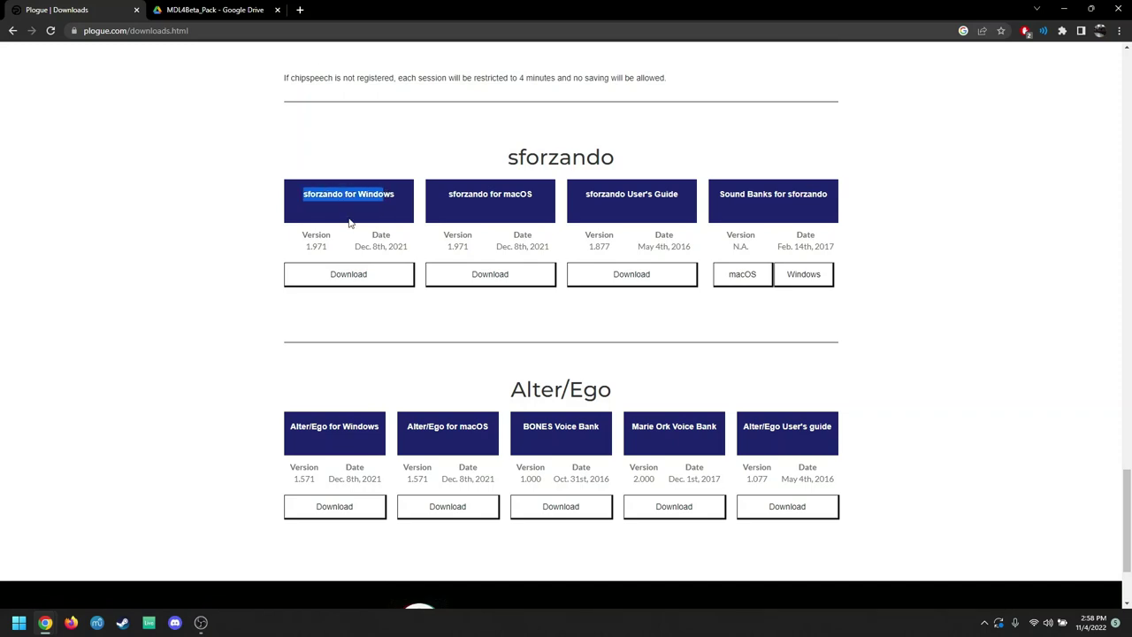
pyautogui.click(396, 197)
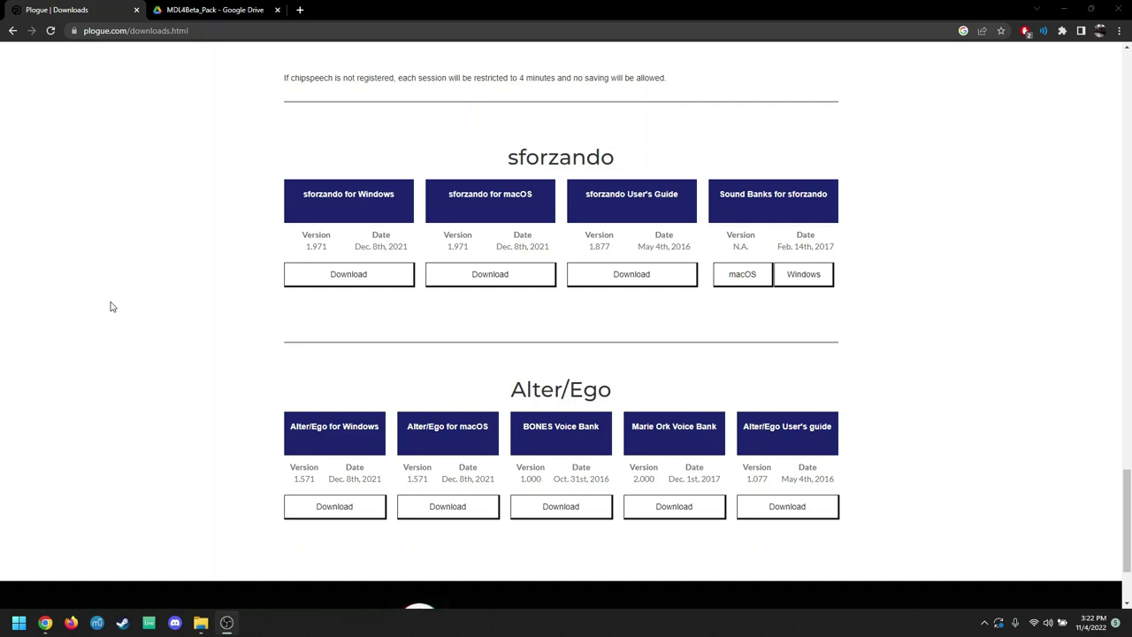
# Download the sforzando for Windows 1.971 installer and launch it from the download bar
pyautogui.click(212, 279)
pyautogui.moveTo(631, 168); pyautogui.dragTo(452, 167)
pyautogui.click(179, 214)
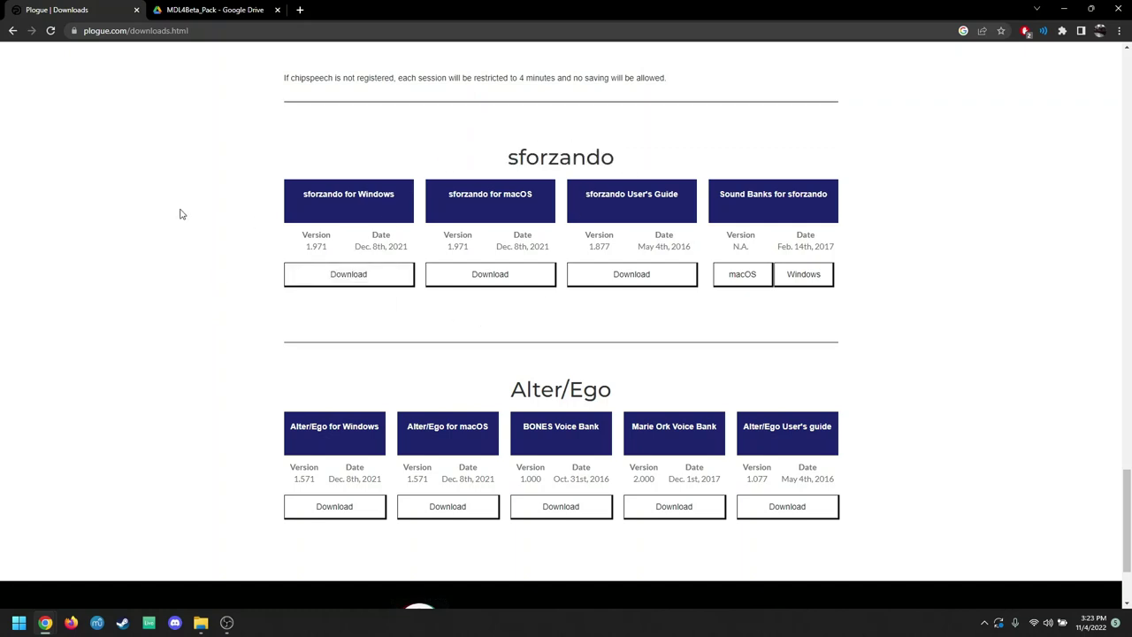
pyautogui.click(339, 281)
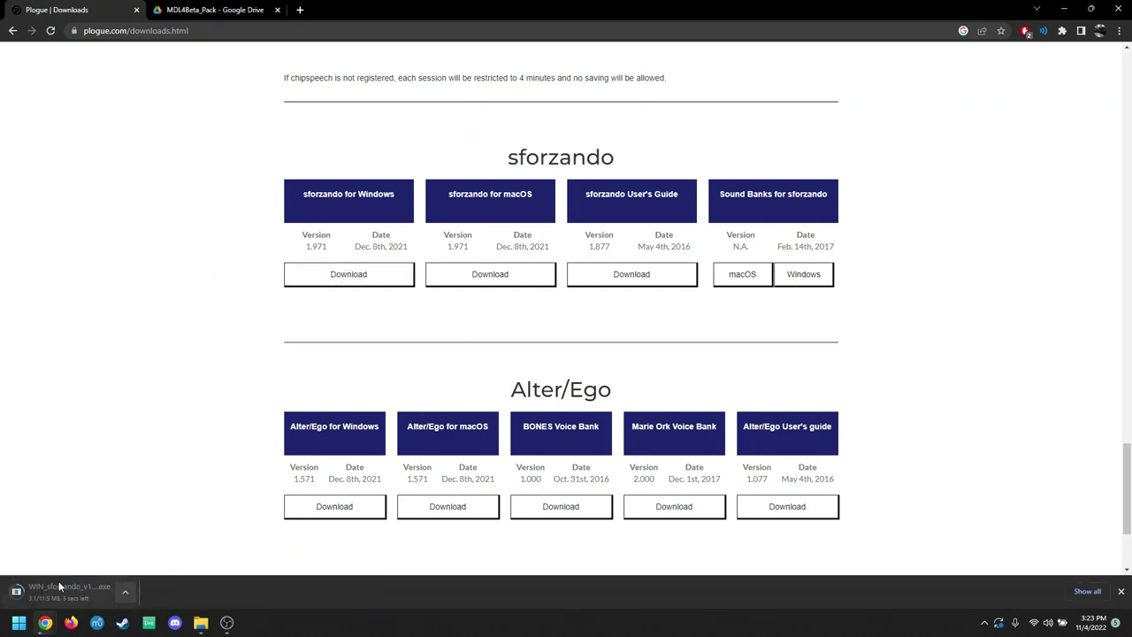
pyautogui.click(59, 580)
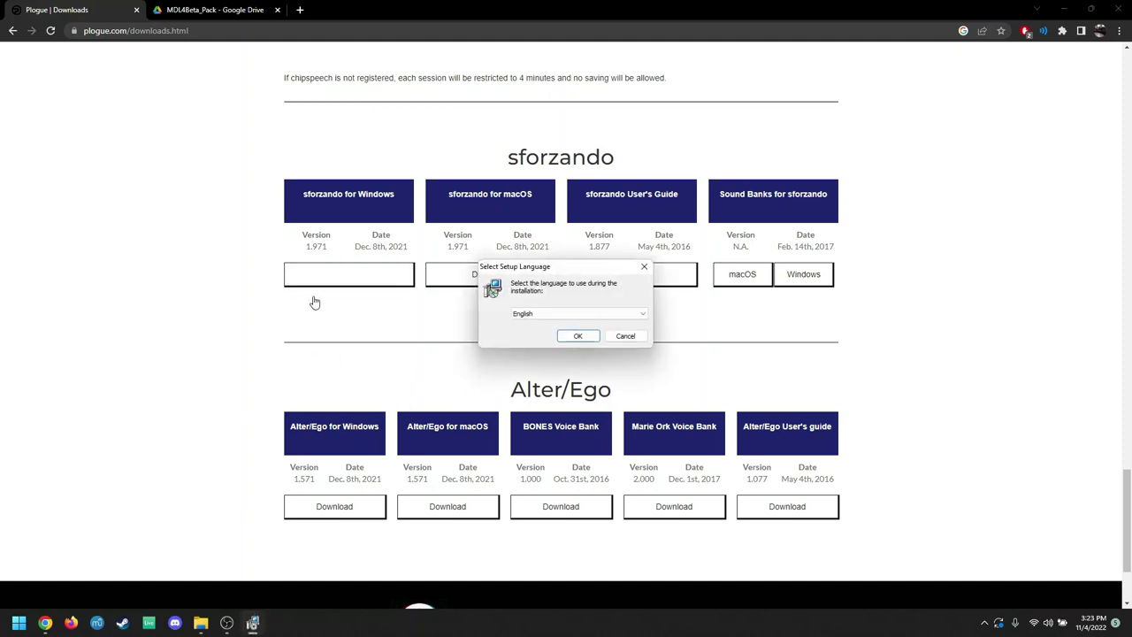
# Confirm English as setup language, accept the license agreement and continue to the install location
pyautogui.press('Return')
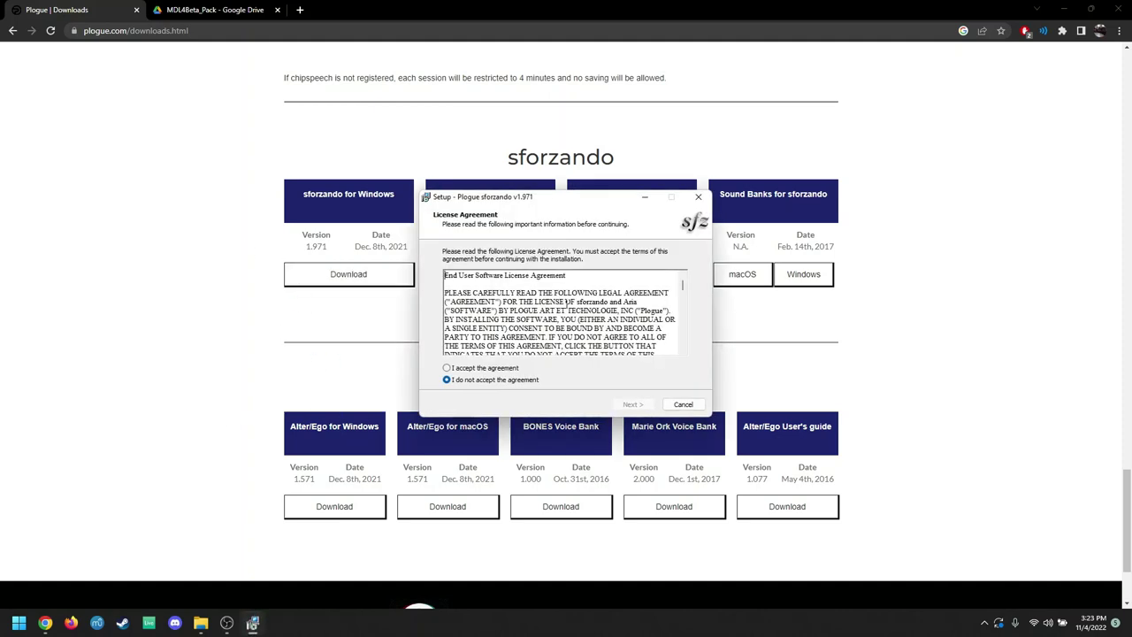
pyautogui.click(449, 368)
pyautogui.click(632, 404)
pyautogui.scroll(-1, 533, 347)
pyautogui.scroll(1, 534, 347)
pyautogui.click(632, 404)
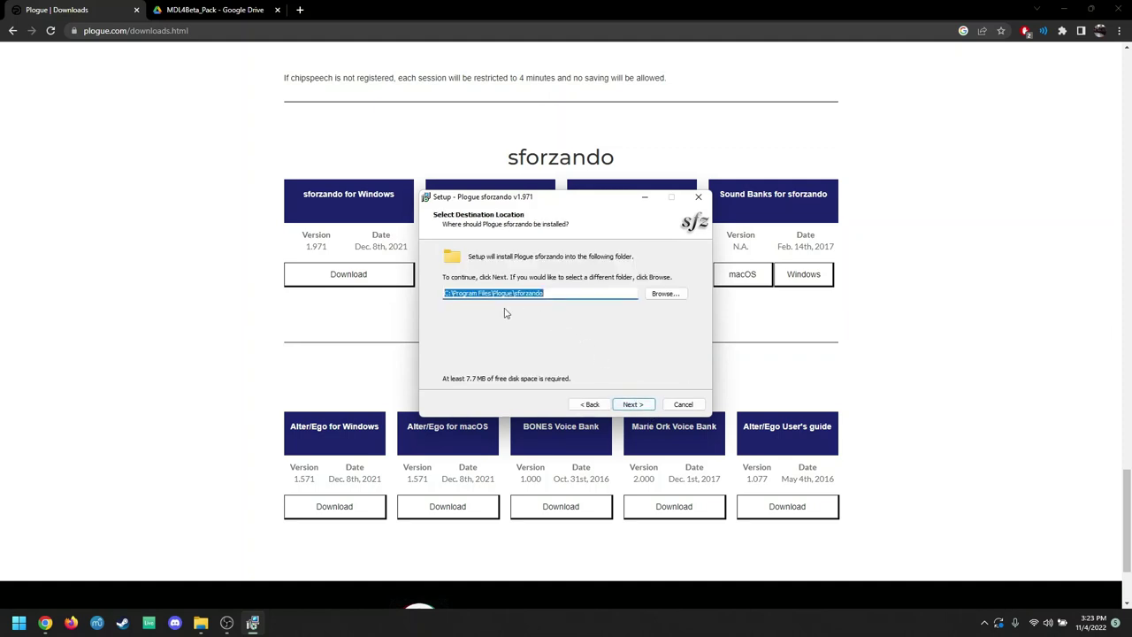
# Keep C:\Program Files\Plogue\sforzando as install folder and confirm installing into the existing folder
pyautogui.click(557, 294)
pyautogui.moveTo(565, 292); pyautogui.dragTo(444, 293)
pyautogui.click(551, 290)
pyautogui.moveTo(548, 292); pyautogui.dragTo(441, 293)
pyautogui.moveTo(557, 295); pyautogui.dragTo(444, 294)
pyautogui.click(466, 296)
pyautogui.click(551, 296)
pyautogui.moveTo(551, 296); pyautogui.dragTo(445, 296)
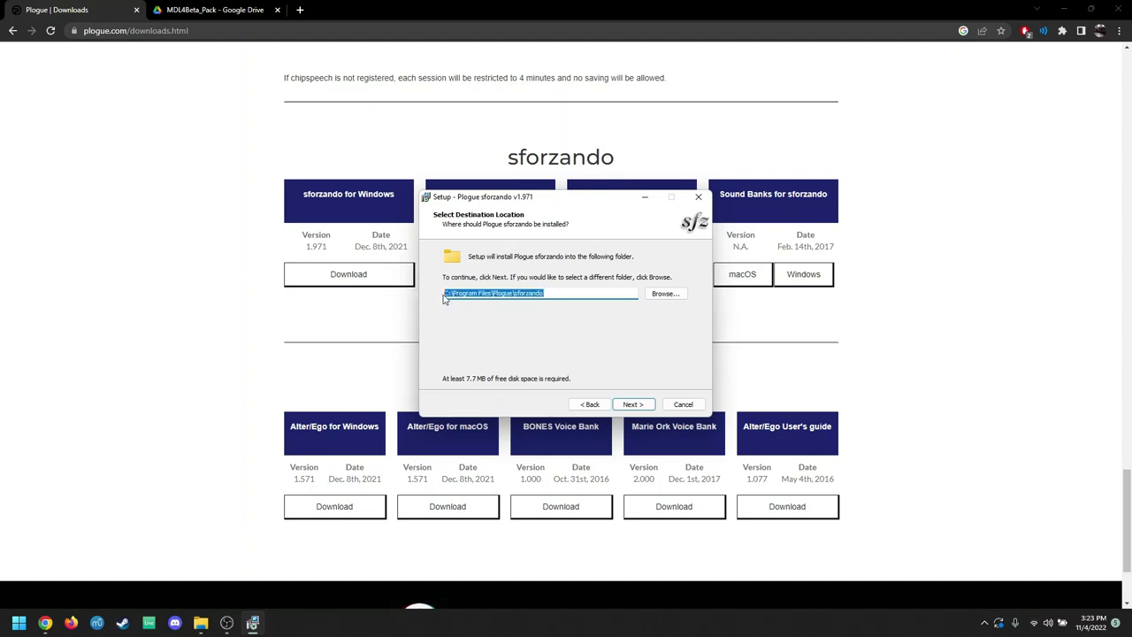
pyautogui.click(545, 294)
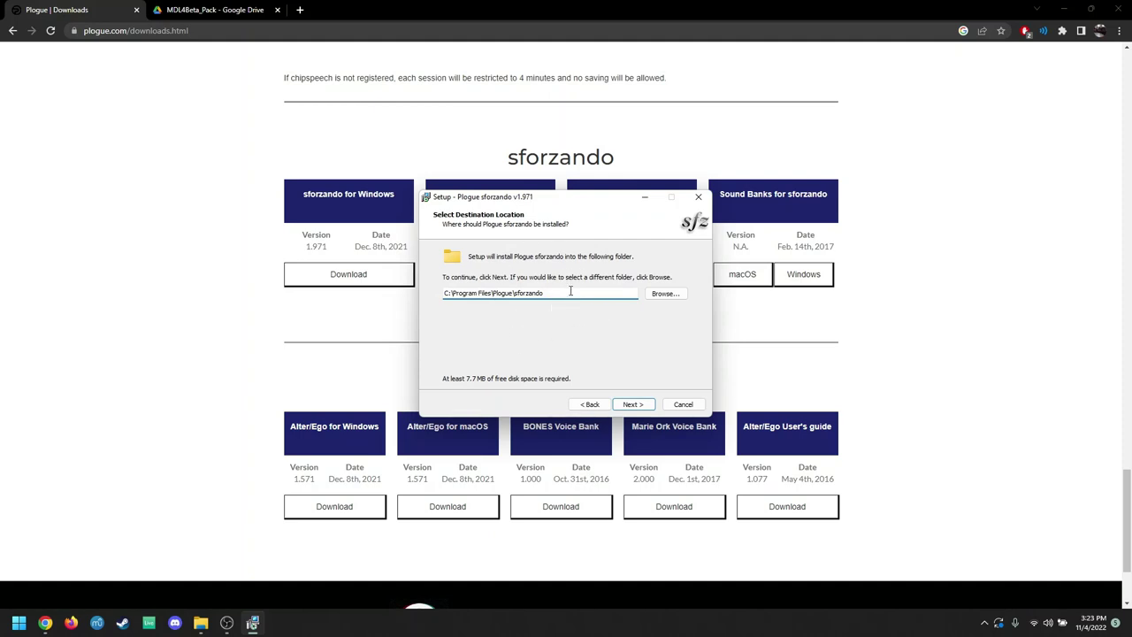
pyautogui.moveTo(578, 293); pyautogui.dragTo(442, 295)
pyautogui.click(440, 295)
pyautogui.moveTo(551, 293); pyautogui.dragTo(444, 295)
pyautogui.click(492, 294)
pyautogui.press('End')
pyautogui.click(645, 402)
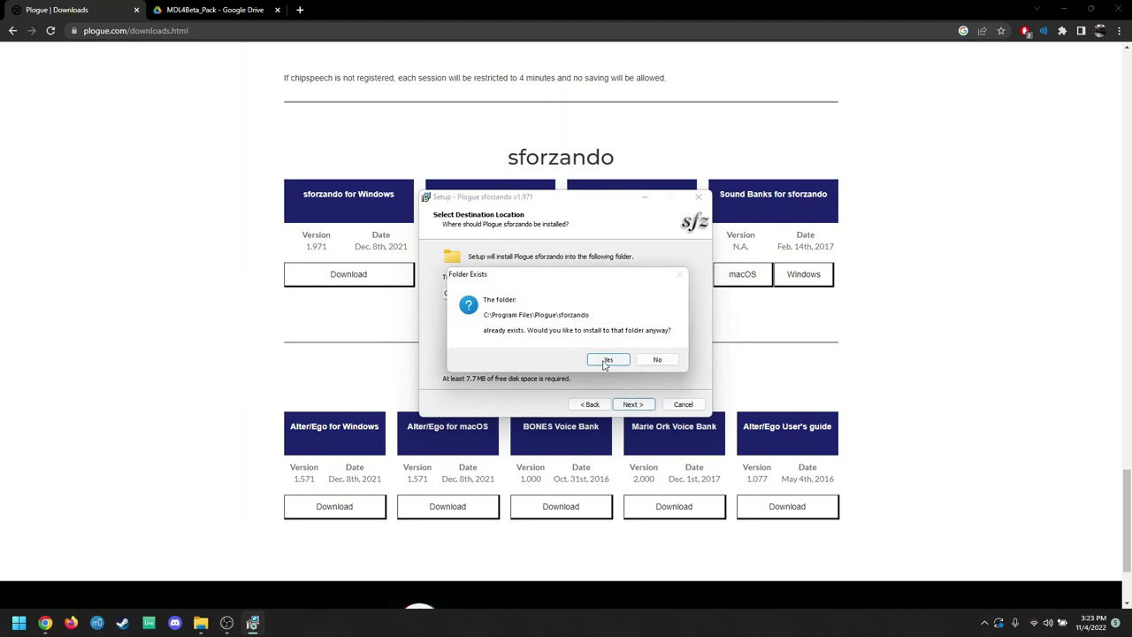
pyautogui.click(609, 361)
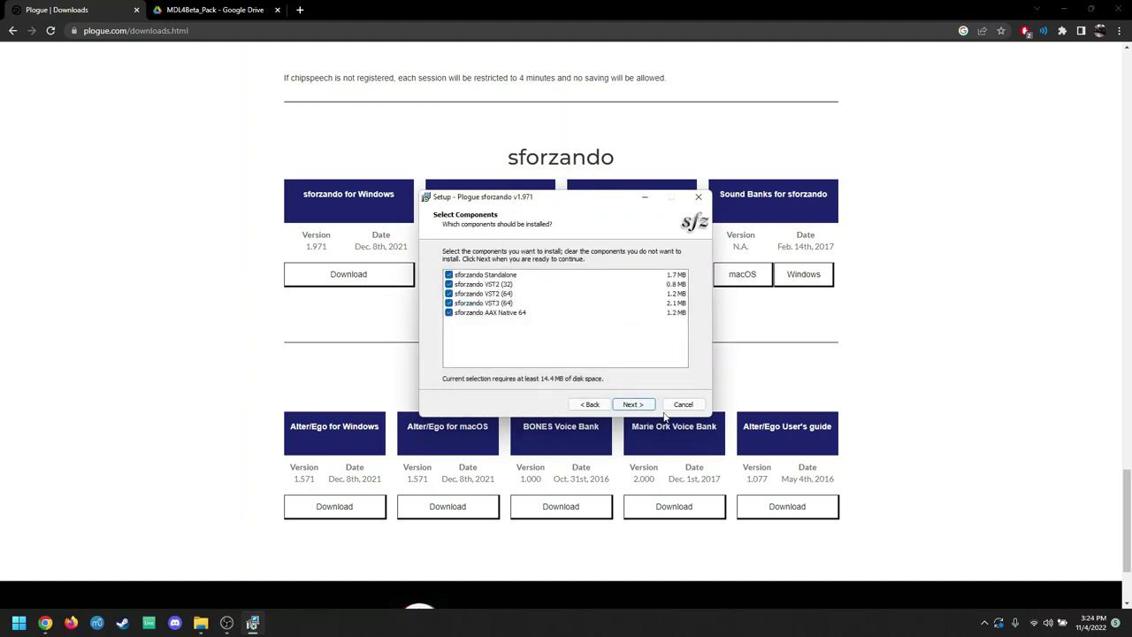
# Keep all five components and review the C:\Program Files\vstplugins VST folder path
pyautogui.click(633, 404)
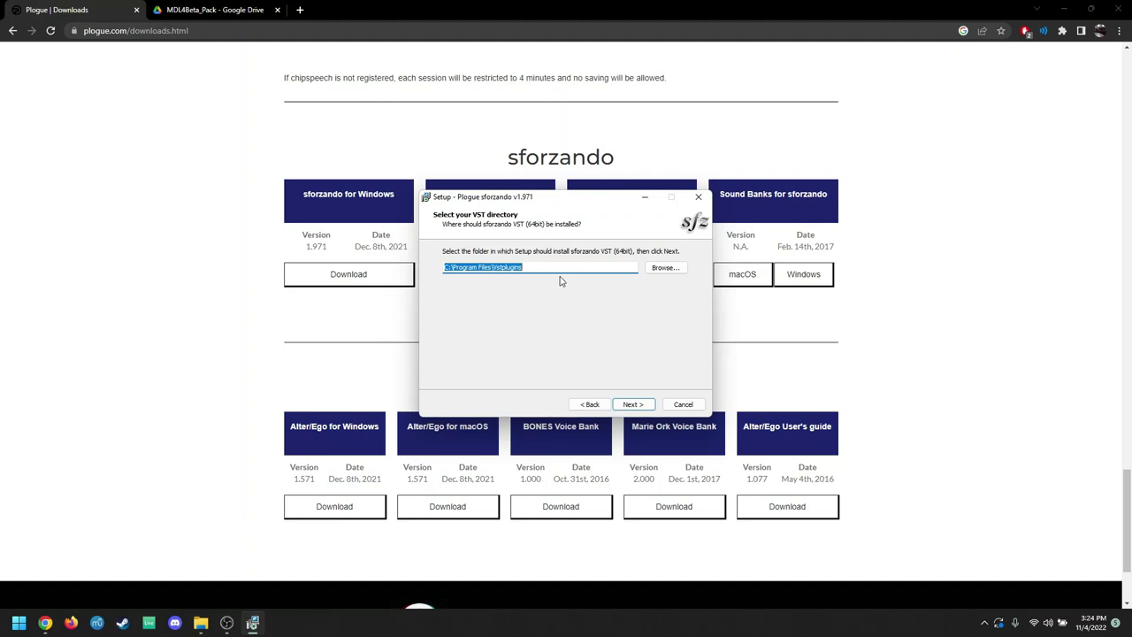
pyautogui.click(469, 266)
pyautogui.moveTo(492, 267); pyautogui.dragTo(434, 268)
pyautogui.click(512, 267)
pyautogui.click(572, 267)
pyautogui.moveTo(572, 267); pyautogui.dragTo(493, 267)
pyautogui.click(536, 266)
# Open the Browse For Folder dialog and scroll through its folder tree
pyautogui.click(668, 268)
pyautogui.moveTo(554, 209); pyautogui.dragTo(609, 208)
pyautogui.scroll(10, 627, 298)
pyautogui.scroll(-15, 652, 298)
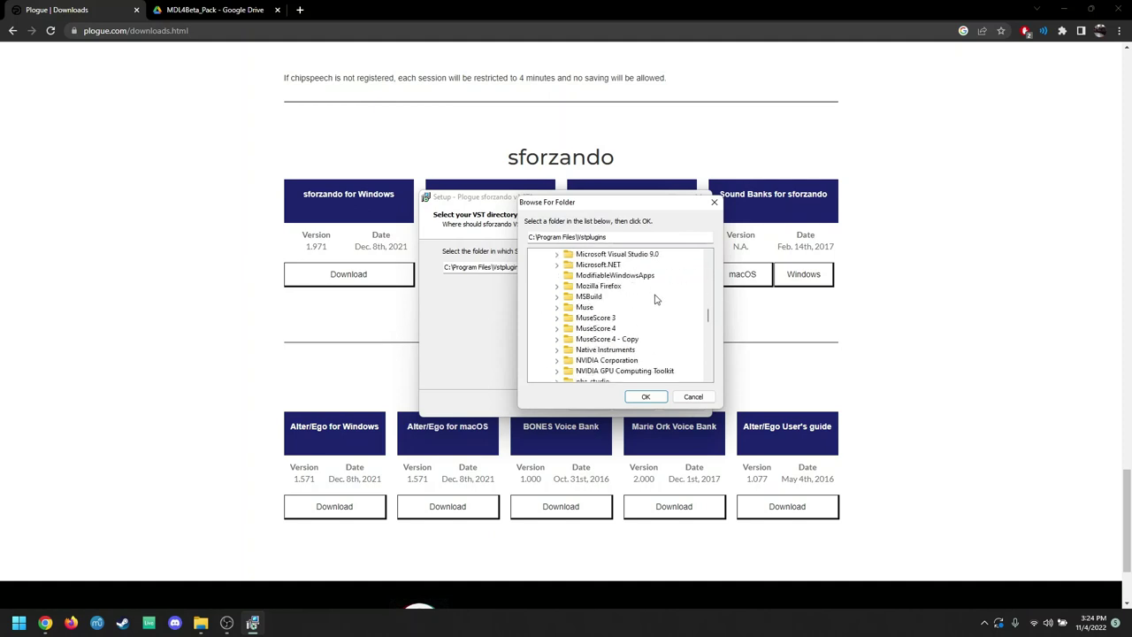
pyautogui.scroll(3, 652, 299)
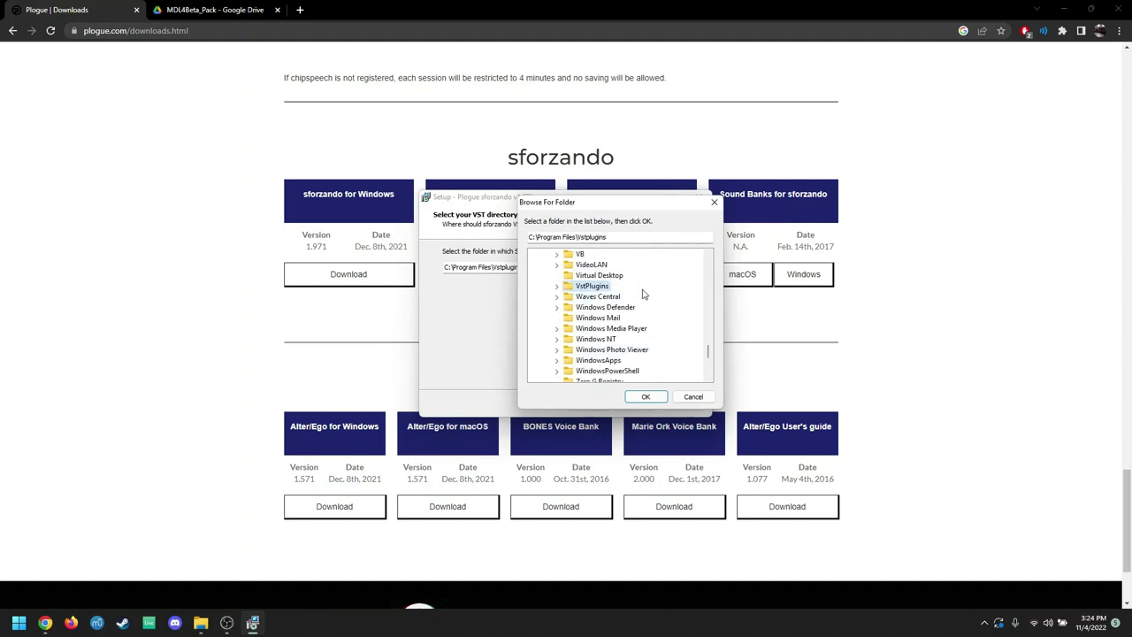
pyautogui.scroll(-4, 642, 293)
pyautogui.scroll(5, 637, 309)
pyautogui.scroll(20, 604, 313)
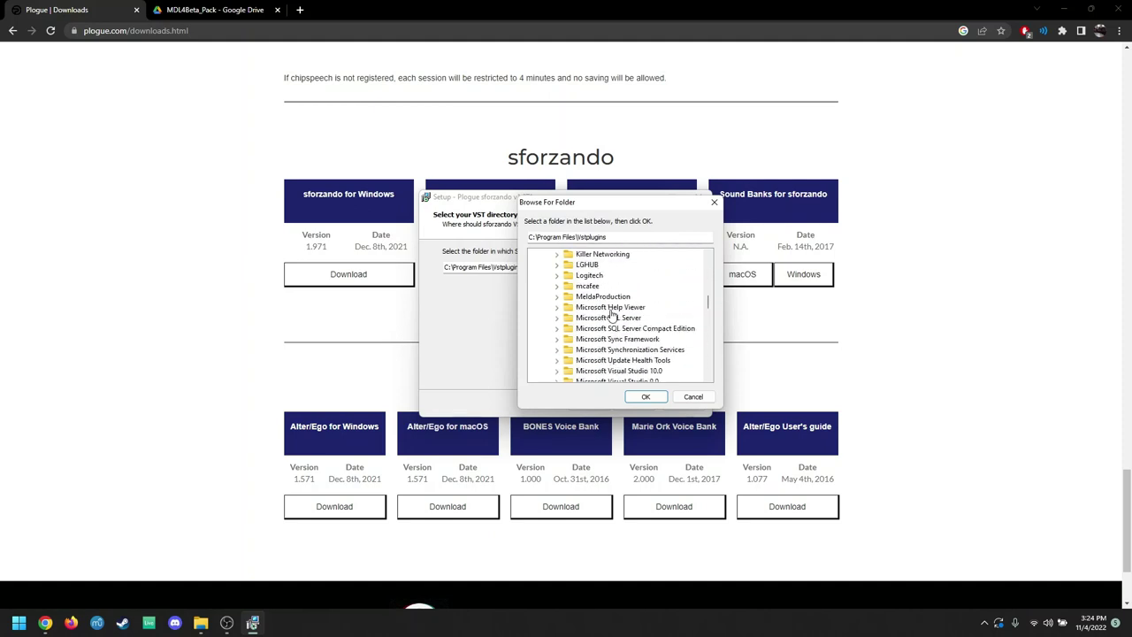
pyautogui.scroll(-2, 606, 316)
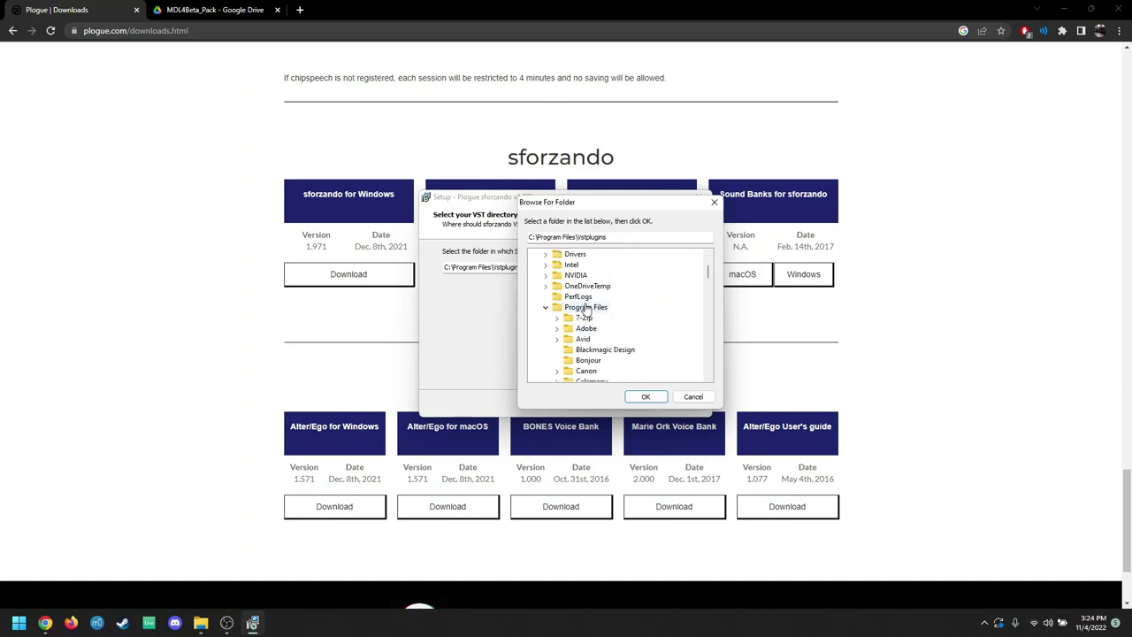
pyautogui.scroll(2, 622, 320)
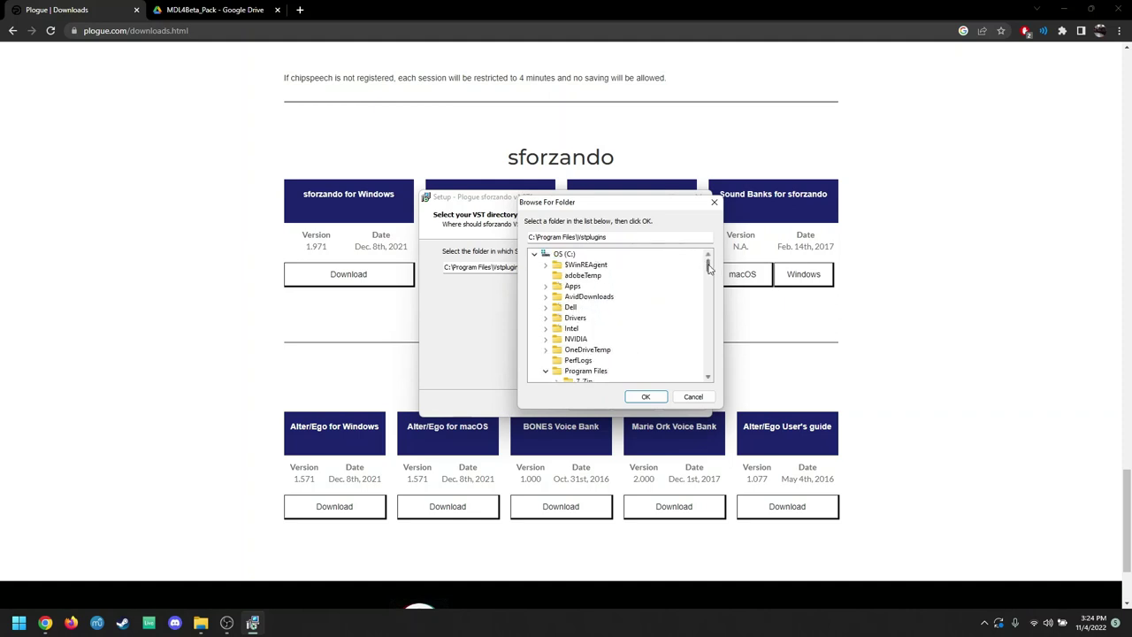
pyautogui.moveTo(710, 269); pyautogui.dragTo(714, 327)
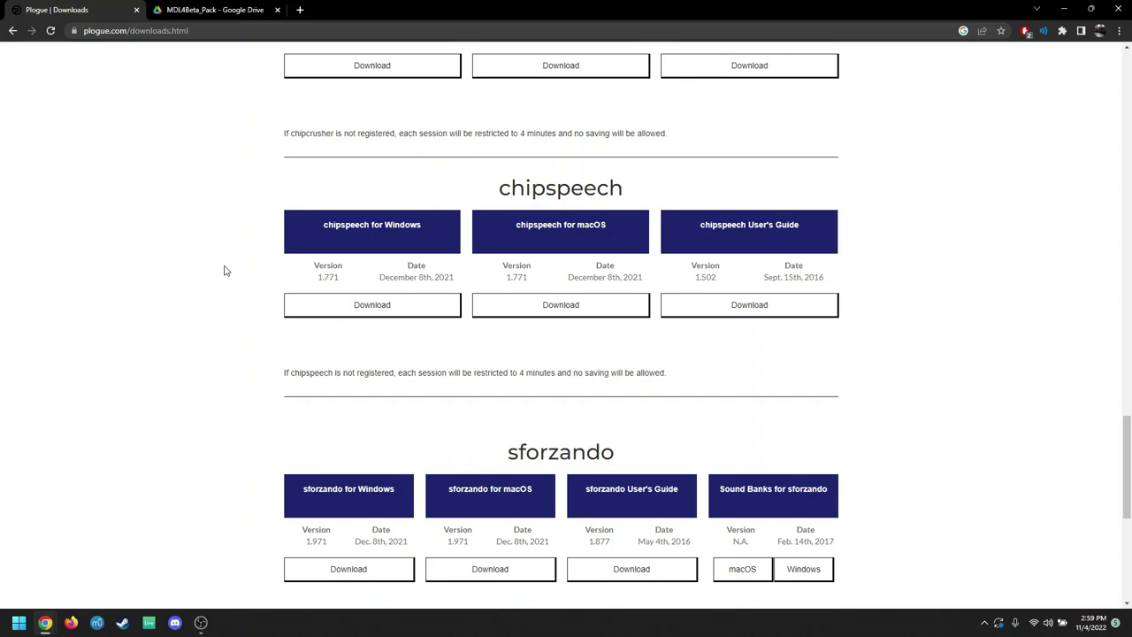
# Review the MDL .drm drumset files in Google Drive, return to the Plogue tab, and minimize Chrome
pyautogui.scroll(10, 223, 270)
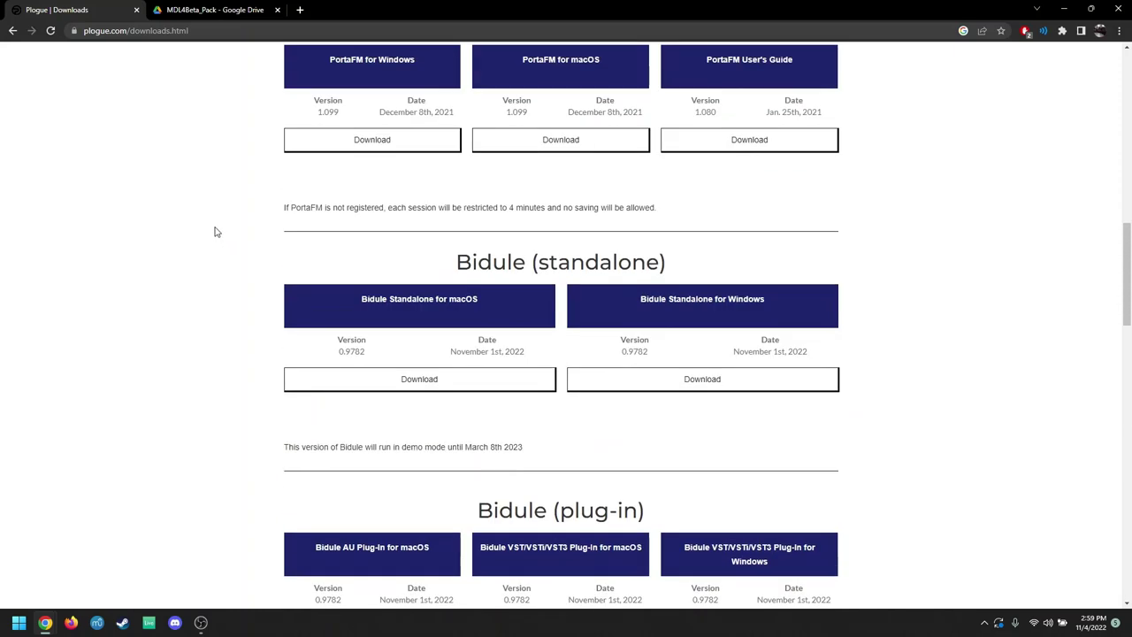
pyautogui.click(221, 7)
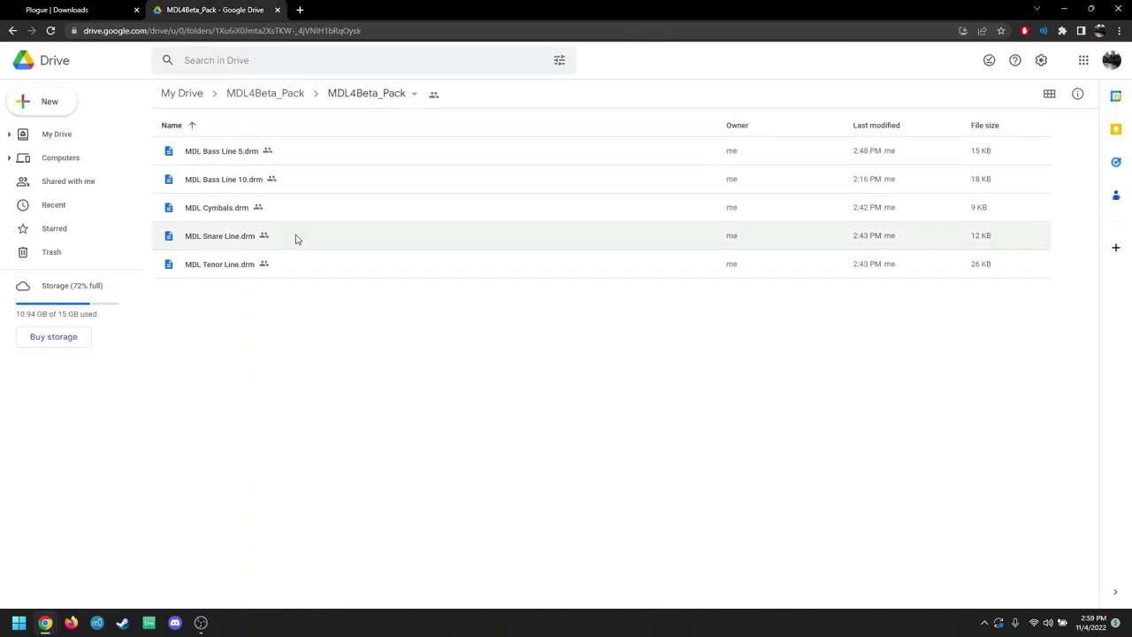
pyautogui.click(238, 162)
pyautogui.click(328, 328)
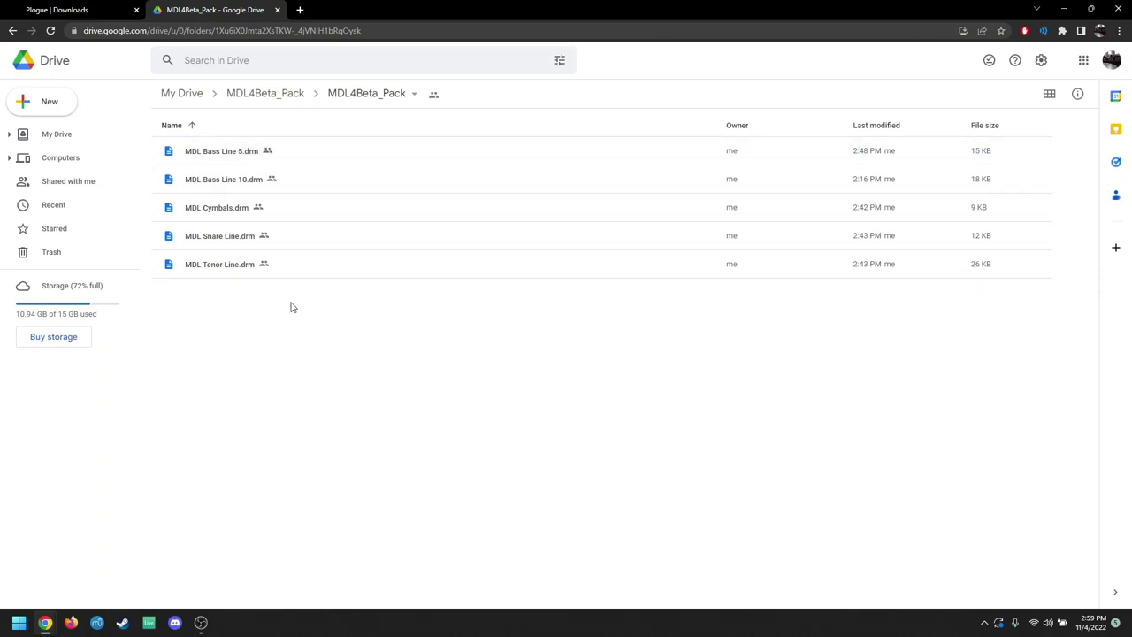
pyautogui.moveTo(316, 265); pyautogui.dragTo(377, 321)
pyautogui.click(99, 16)
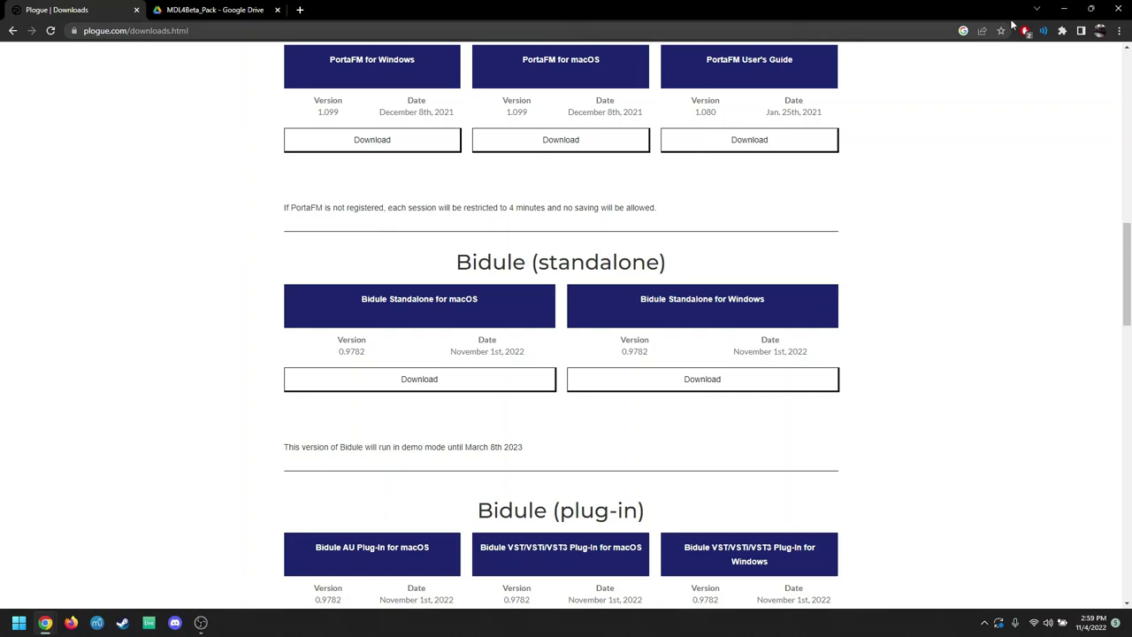
pyautogui.click(1064, 7)
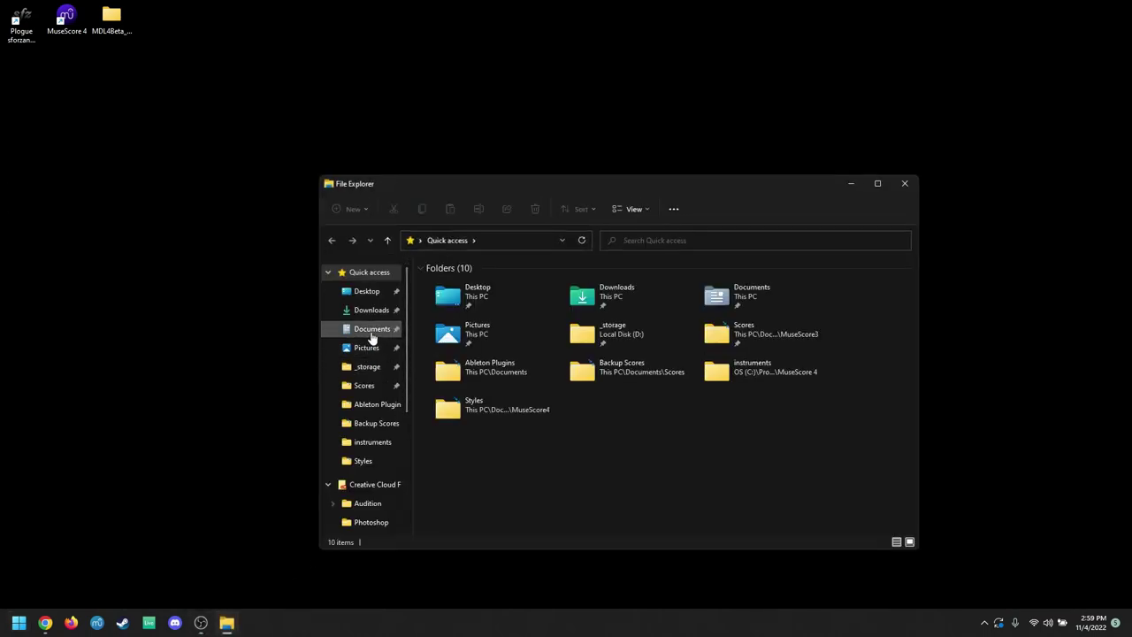
# Navigate to Documents\MuseScore3\Extensions\mdl\1.3.1 and select the sfzs folder
pyautogui.click(372, 336)
pyautogui.scroll(-3, 442, 331)
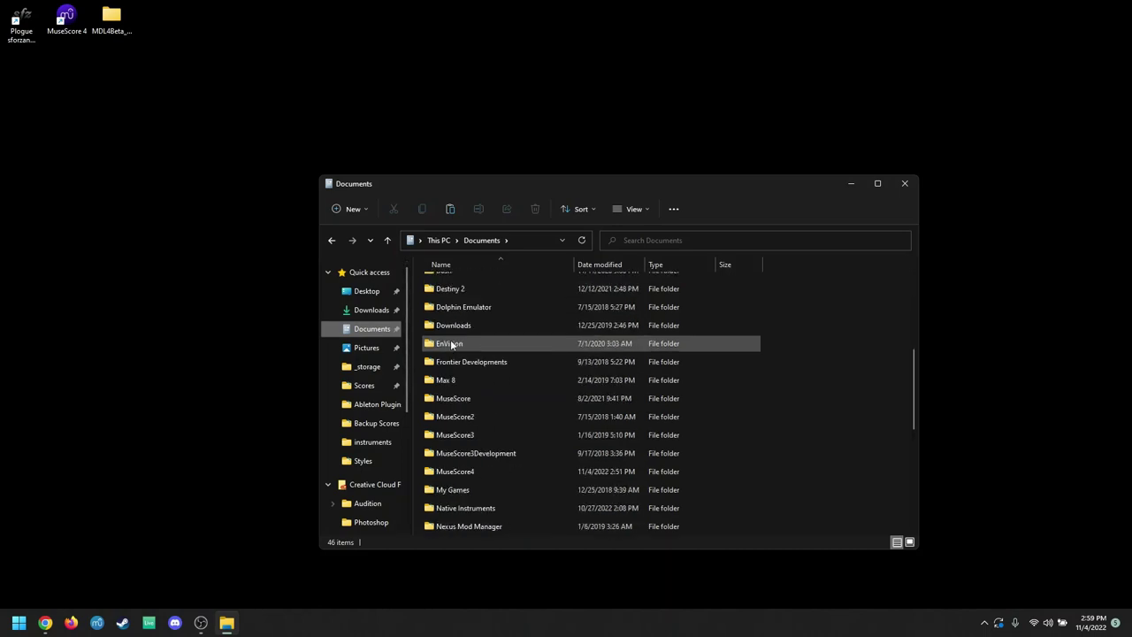
pyautogui.doubleClick(495, 434)
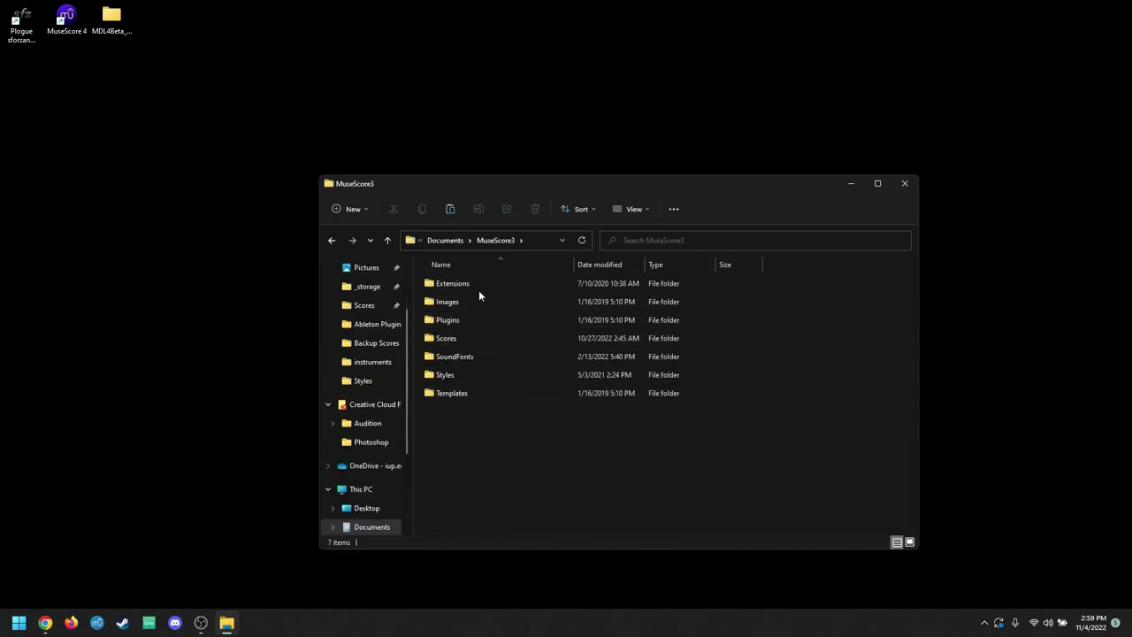
pyautogui.click(467, 282)
pyautogui.doubleClick(446, 284)
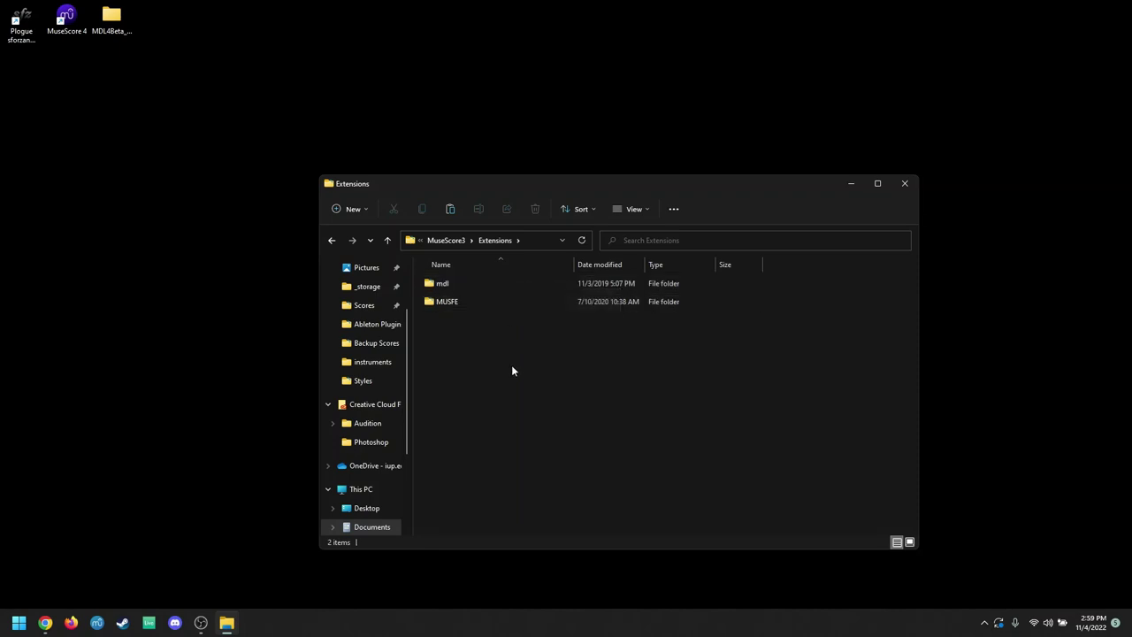
pyautogui.doubleClick(527, 281)
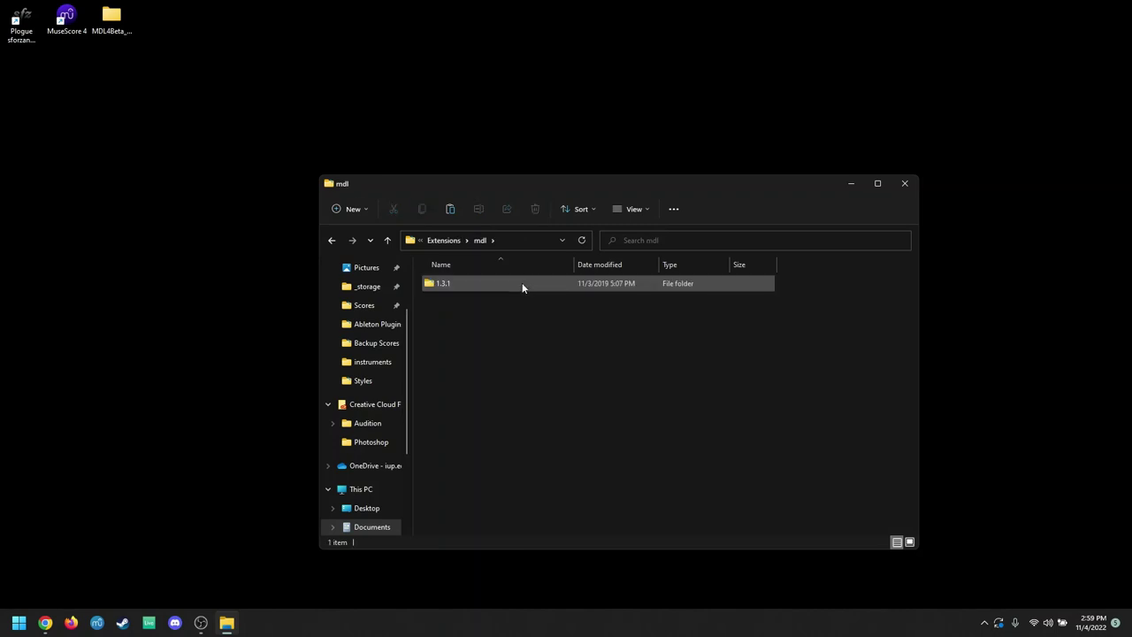
pyautogui.doubleClick(461, 280)
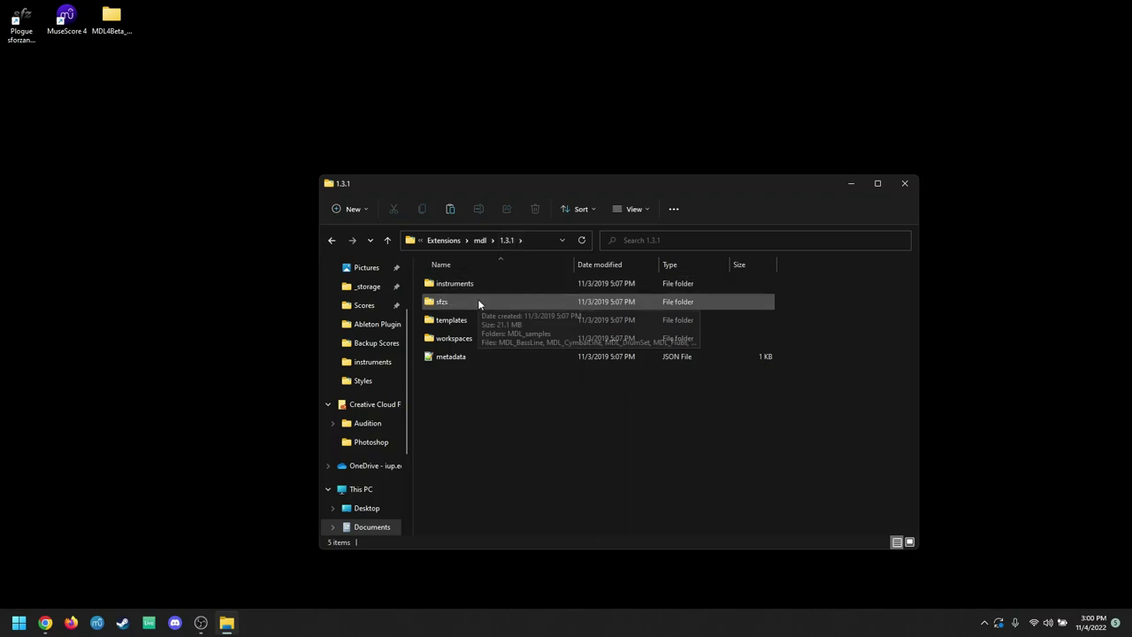
pyautogui.click(450, 303)
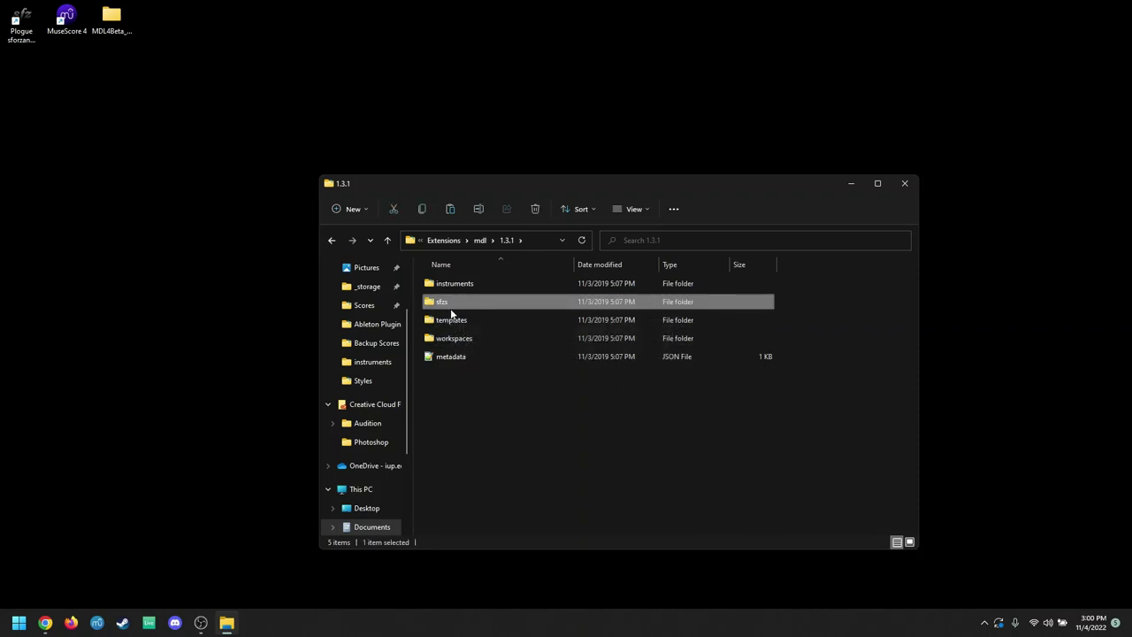
# Copy the sfzs folder via Show more options > Copy
pyautogui.rightClick(454, 308)
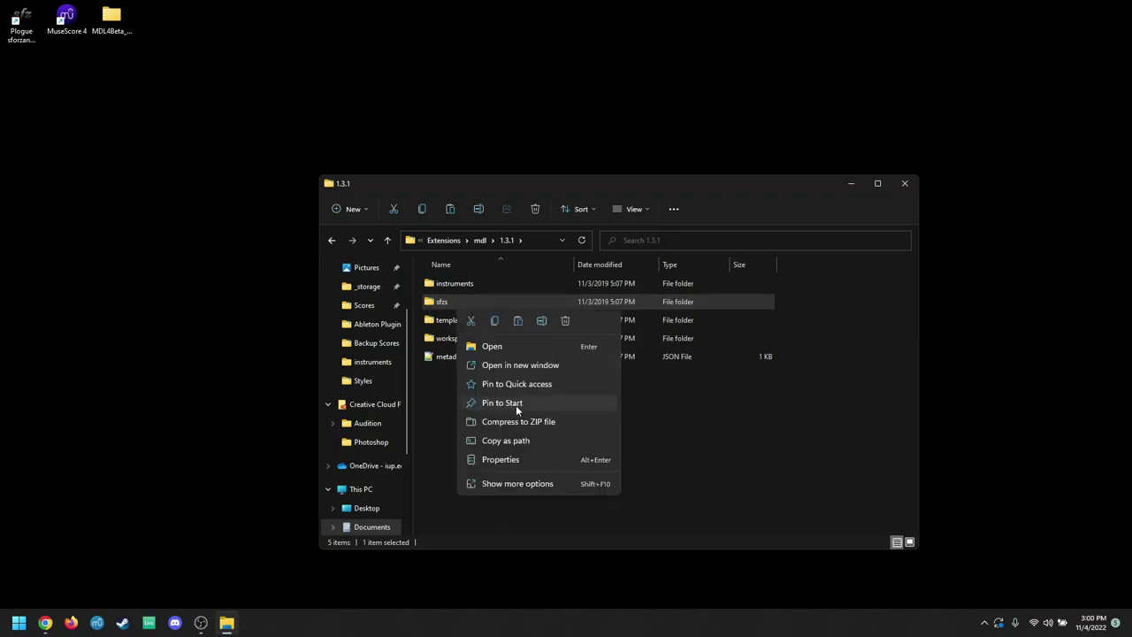
pyautogui.click(542, 478)
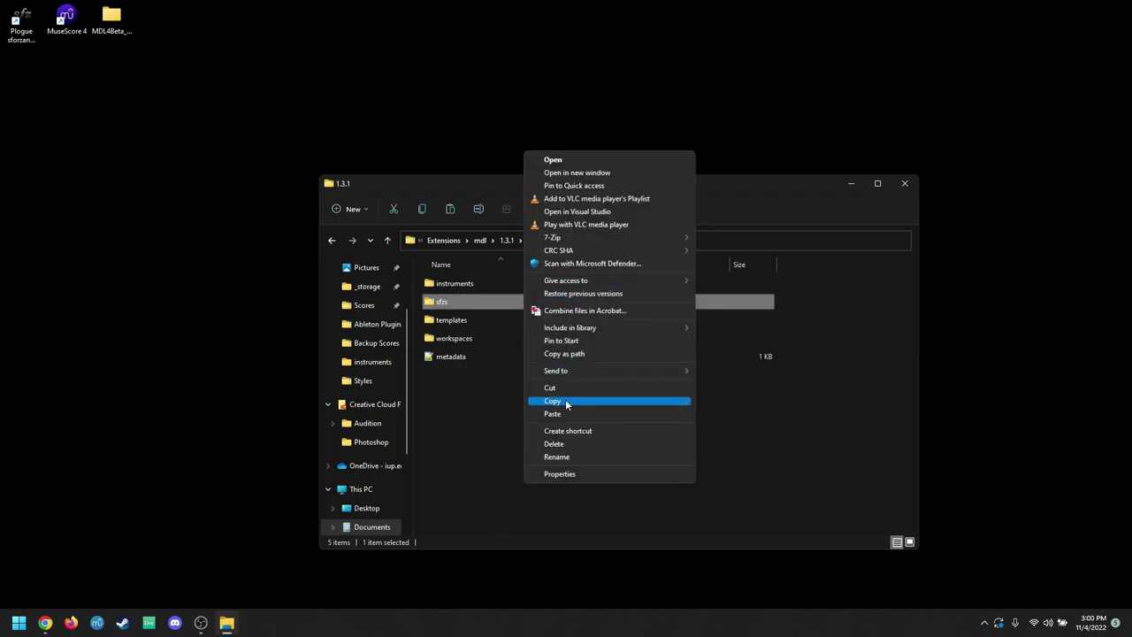
pyautogui.click(565, 399)
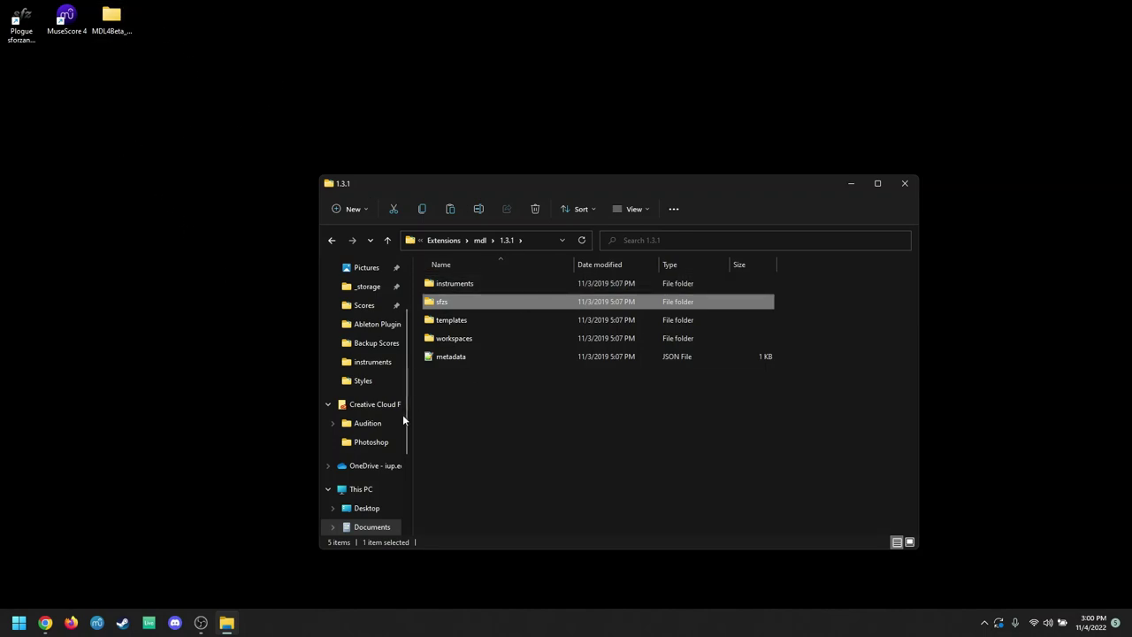
# Return to Documents and select the MuseScore4 folder
pyautogui.scroll(-3, 389, 415)
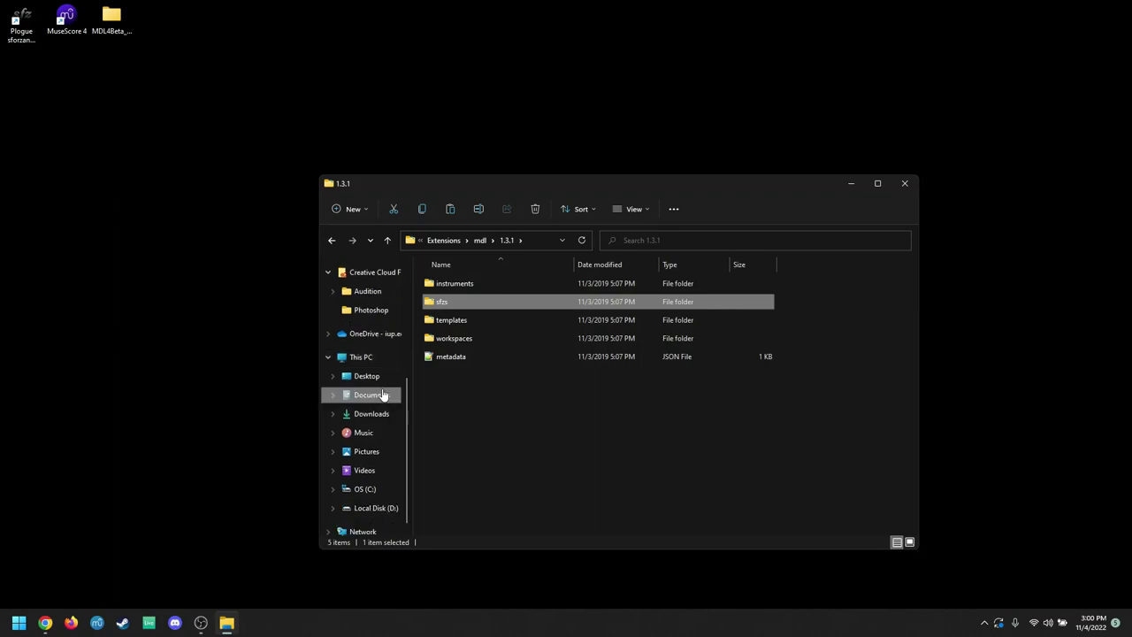
pyautogui.click(382, 395)
pyautogui.scroll(-7, 492, 374)
pyautogui.scroll(2, 496, 373)
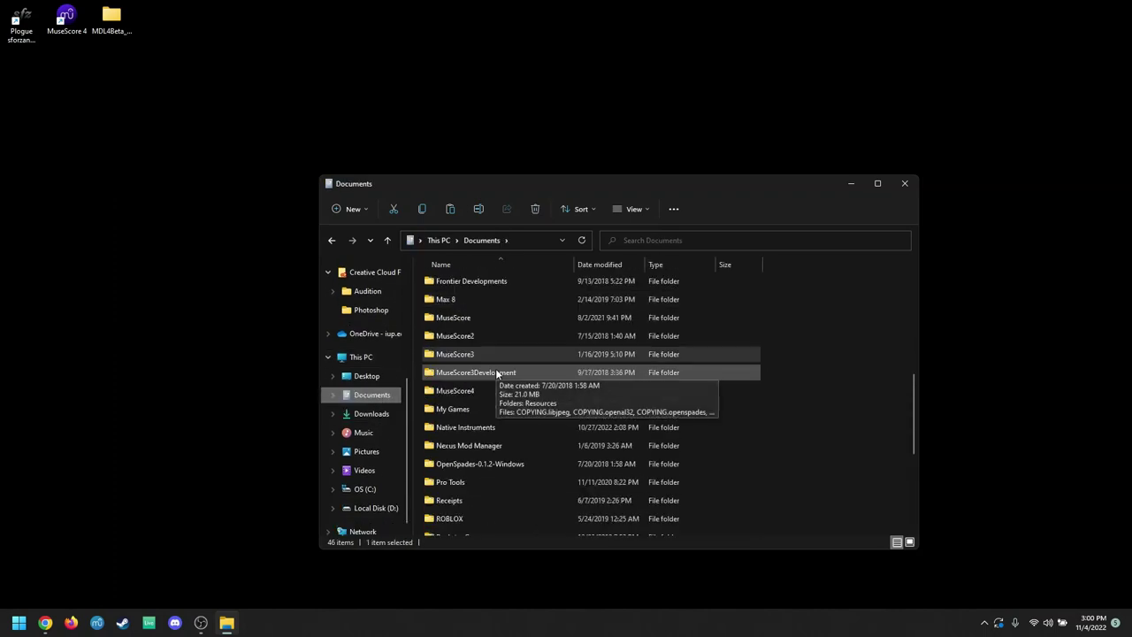
pyautogui.click(464, 393)
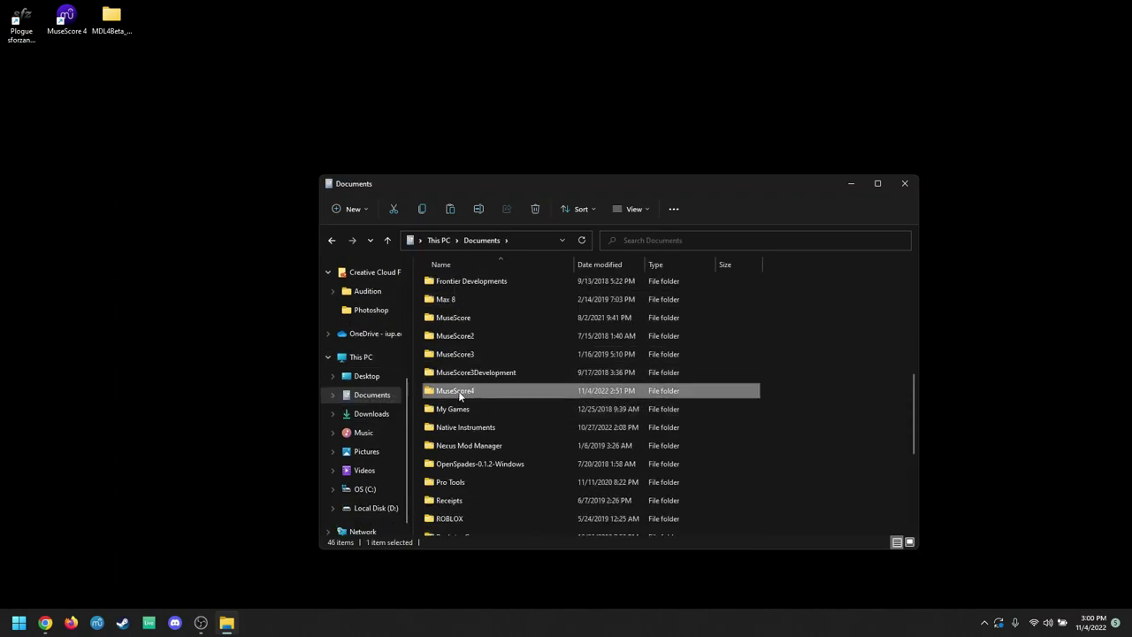
# Create a new folder named 'mdl sounds' inside Documents\MuseScore4
pyautogui.doubleClick(459, 395)
pyautogui.rightClick(475, 398)
pyautogui.moveTo(536, 502)
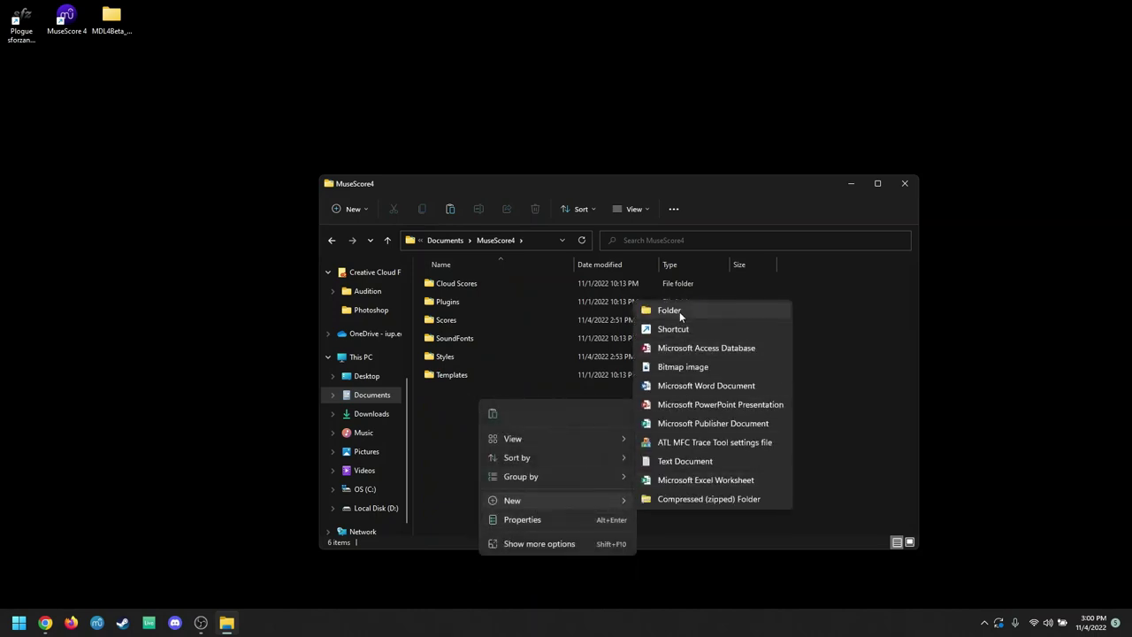
pyautogui.click(675, 311)
pyautogui.write('mdl sounds')
pyautogui.press('Return')
# Paste the sfzs folder into mdl sounds, minimize Explorer and launch Plogue sforzando
pyautogui.doubleClick(540, 302)
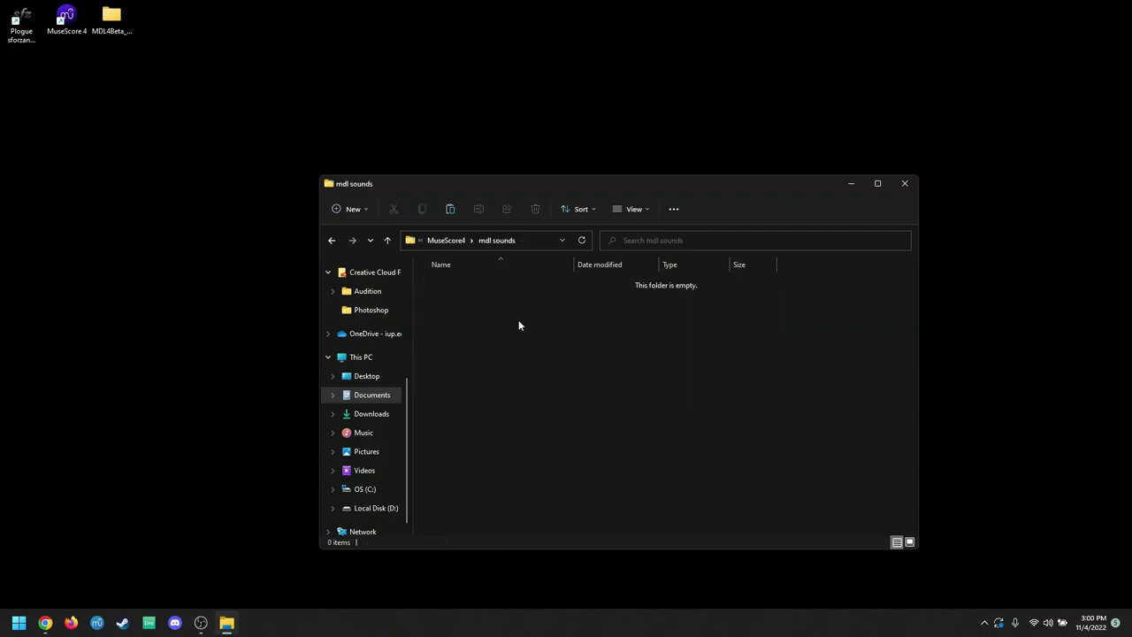
pyautogui.hotkey('ctrl', 'v')
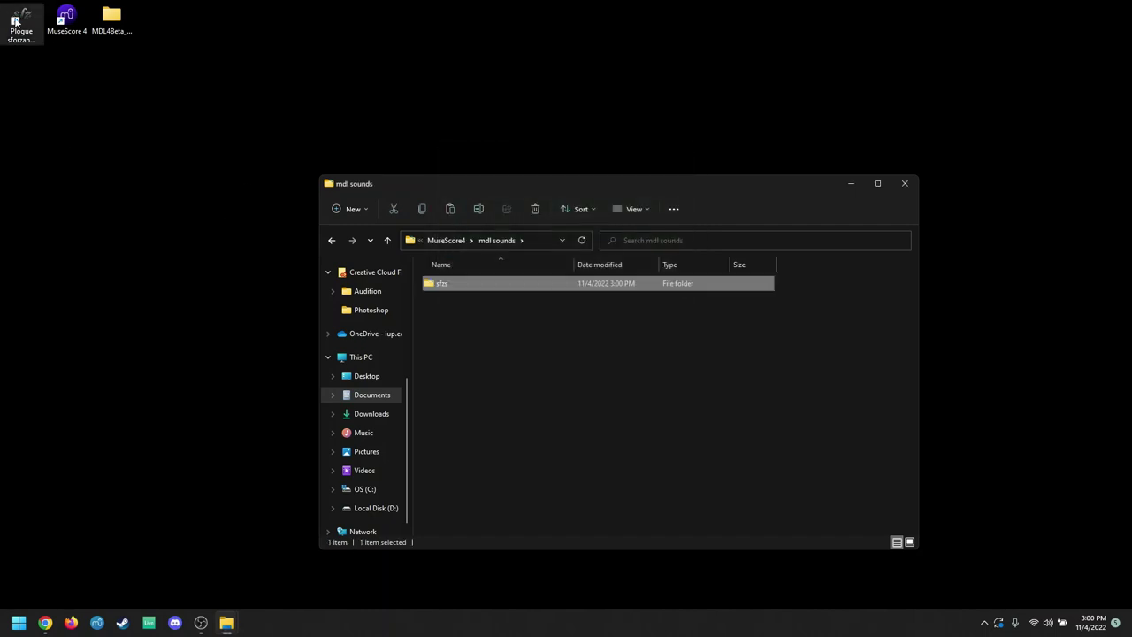
pyautogui.click(828, 372)
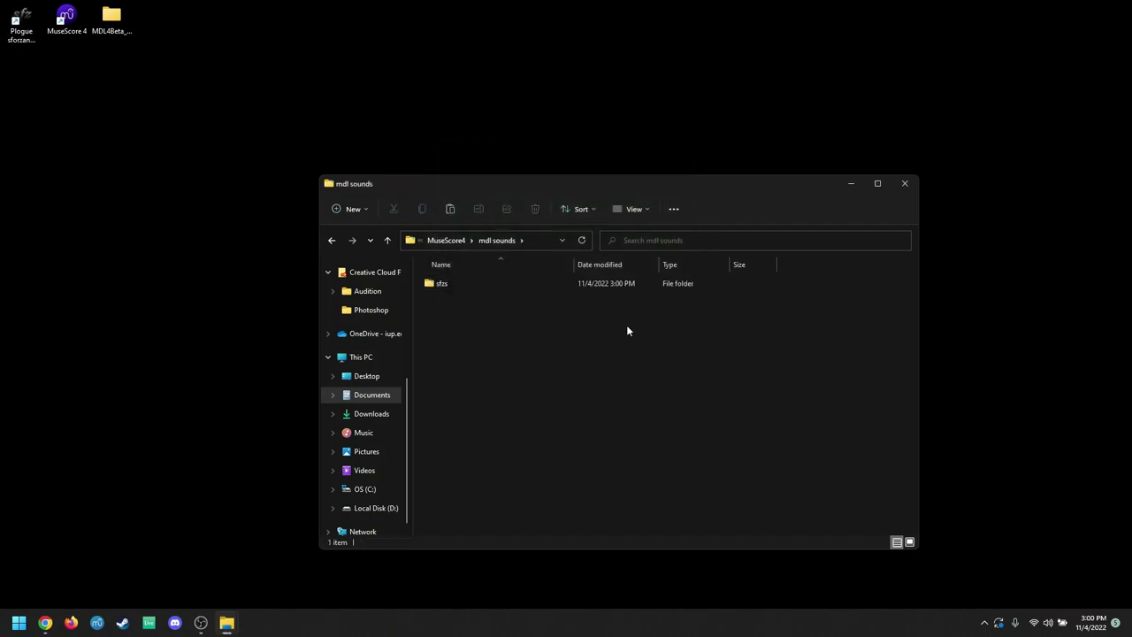
pyautogui.click(853, 183)
pyautogui.doubleClick(26, 18)
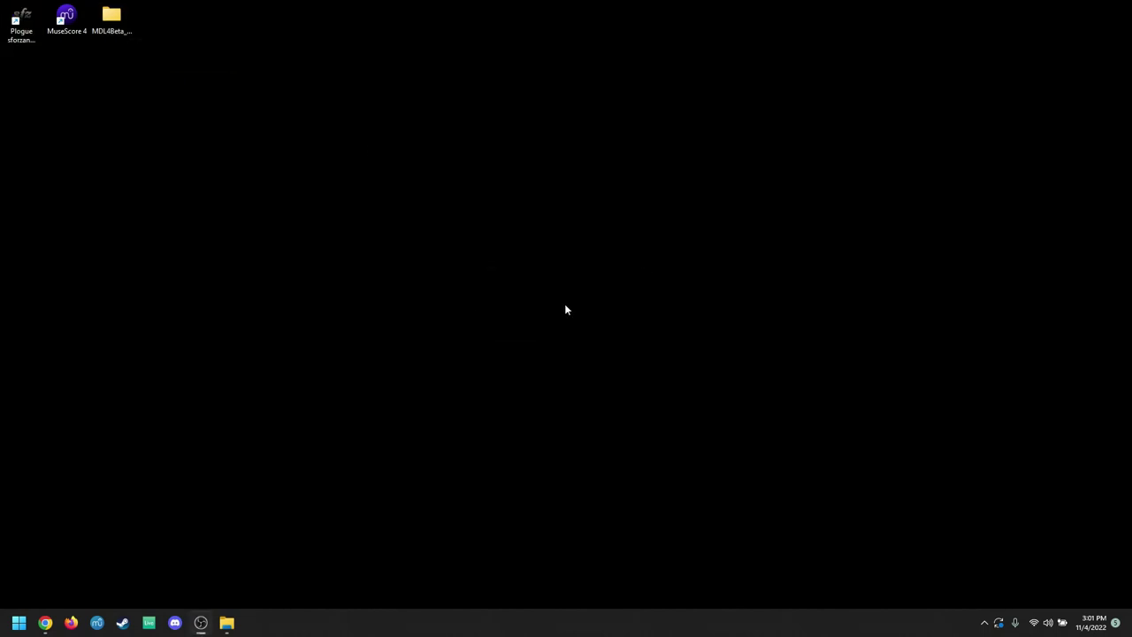
# Open sforzando's audio preferences from Tools and keep DirectSound as the audio driver
pyautogui.moveTo(357, 76); pyautogui.dragTo(475, 101)
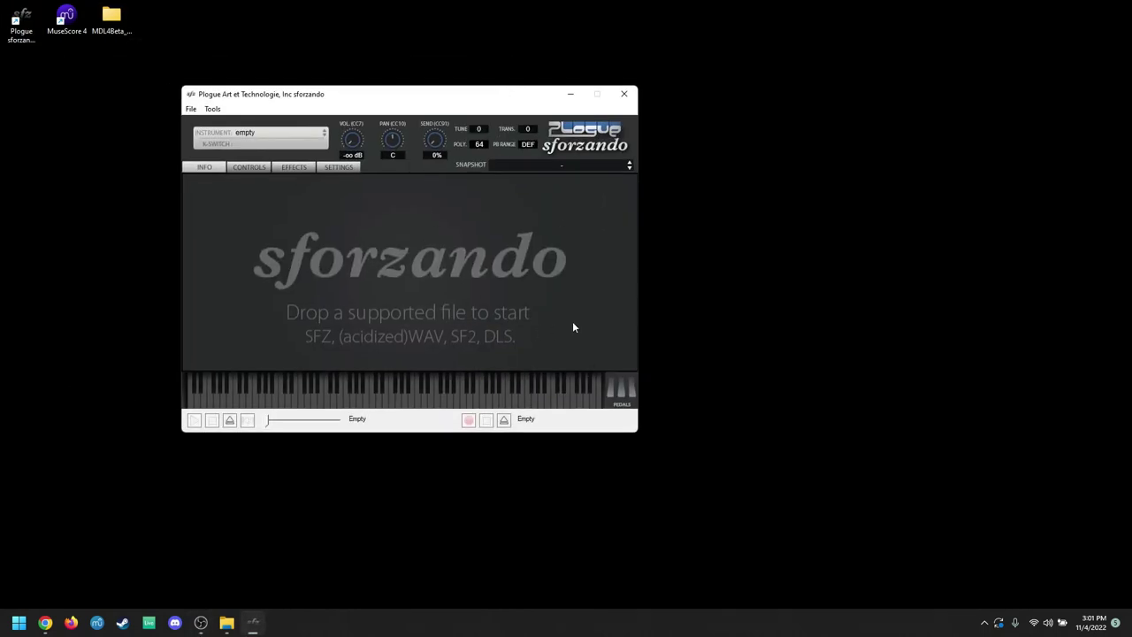
pyautogui.click(213, 109)
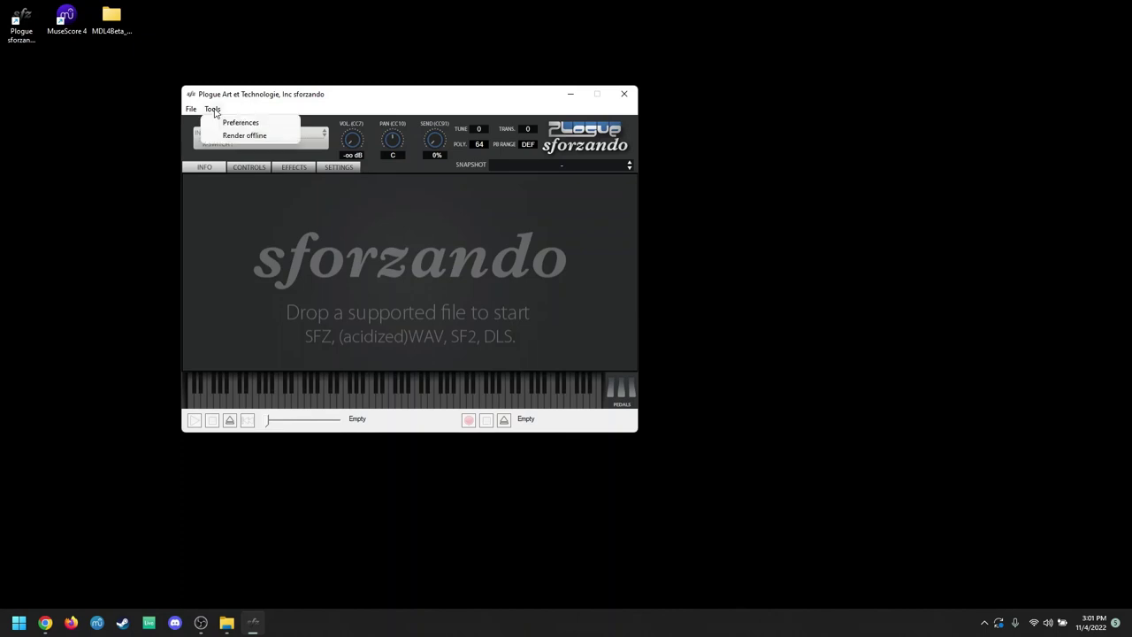
pyautogui.click(214, 110)
pyautogui.click(223, 108)
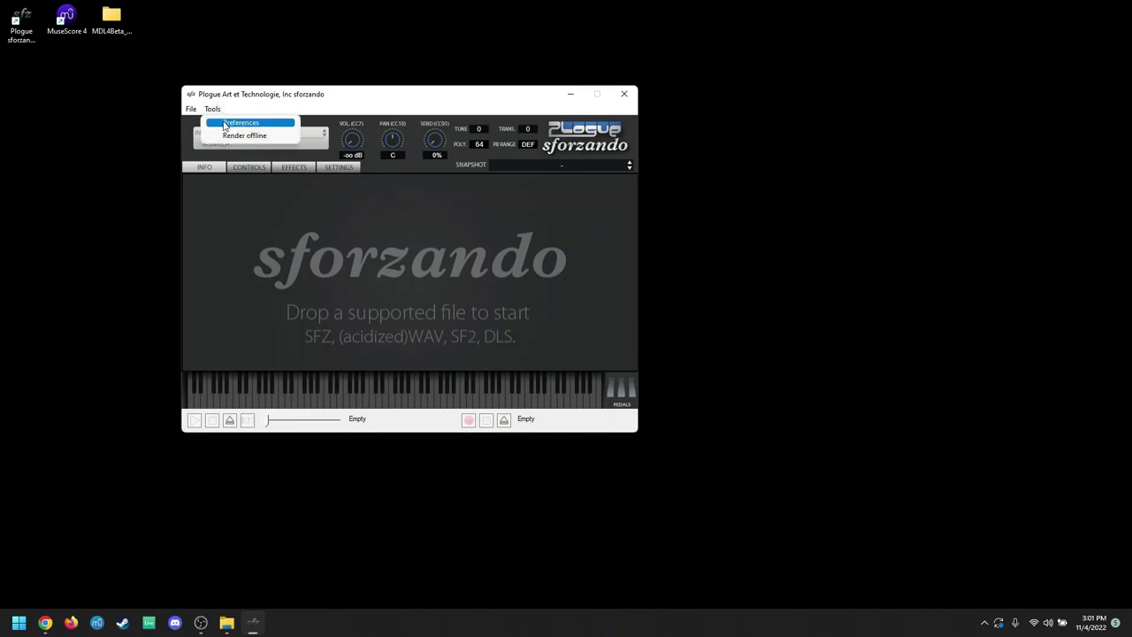
pyautogui.click(224, 124)
pyautogui.click(637, 285)
pyautogui.click(638, 287)
pyautogui.click(637, 285)
pyautogui.click(637, 284)
pyautogui.click(637, 259)
pyautogui.click(493, 263)
pyautogui.click(546, 262)
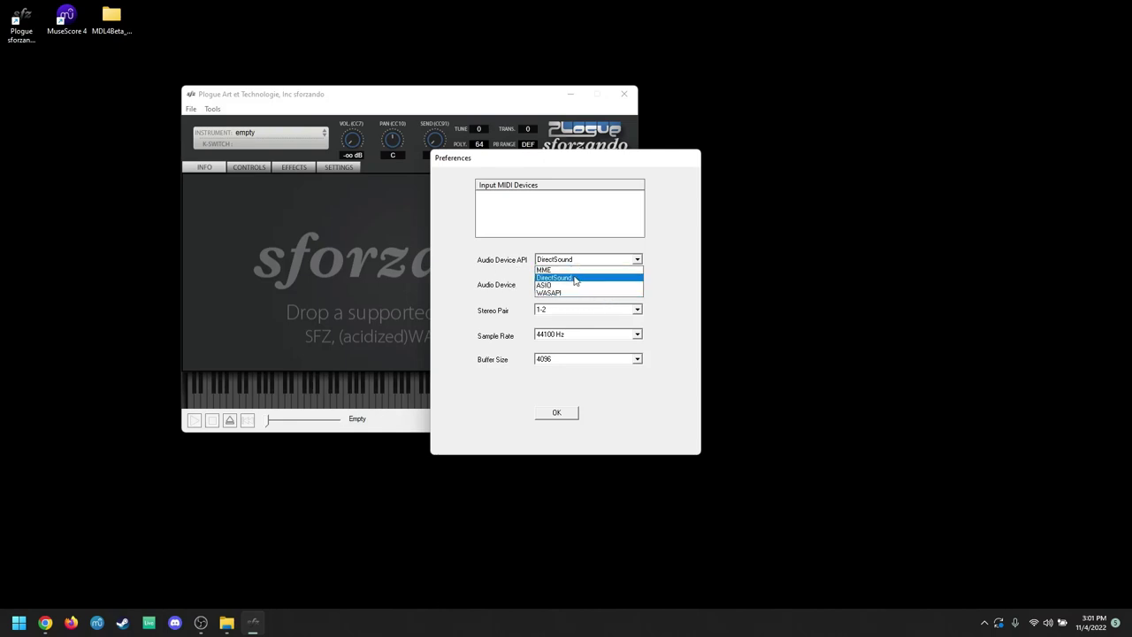
pyautogui.click(669, 272)
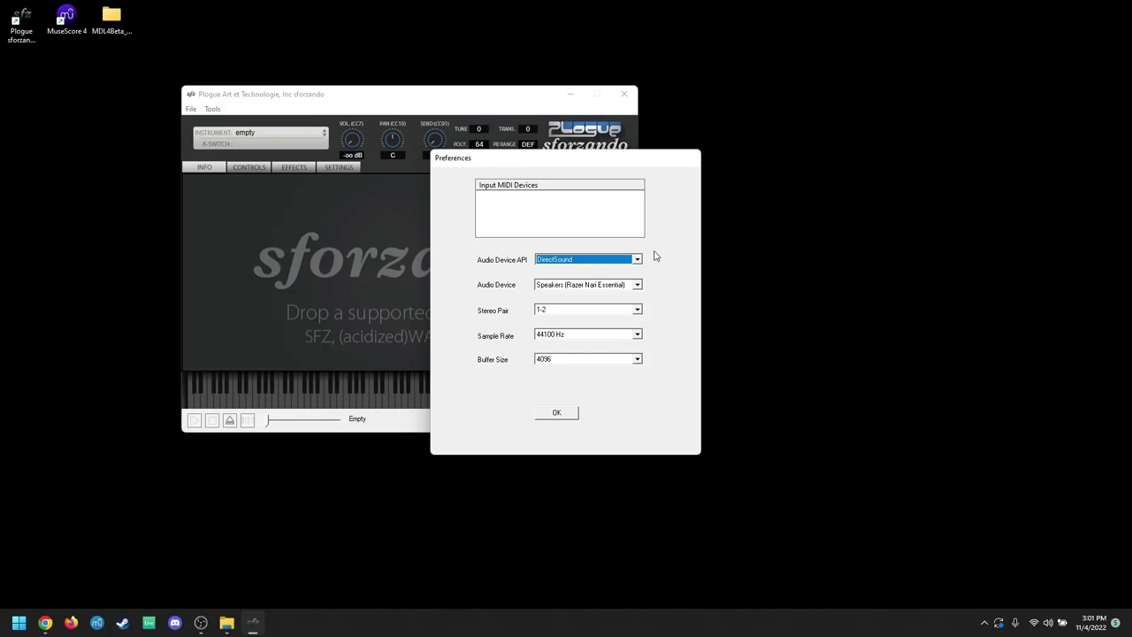
pyautogui.click(638, 259)
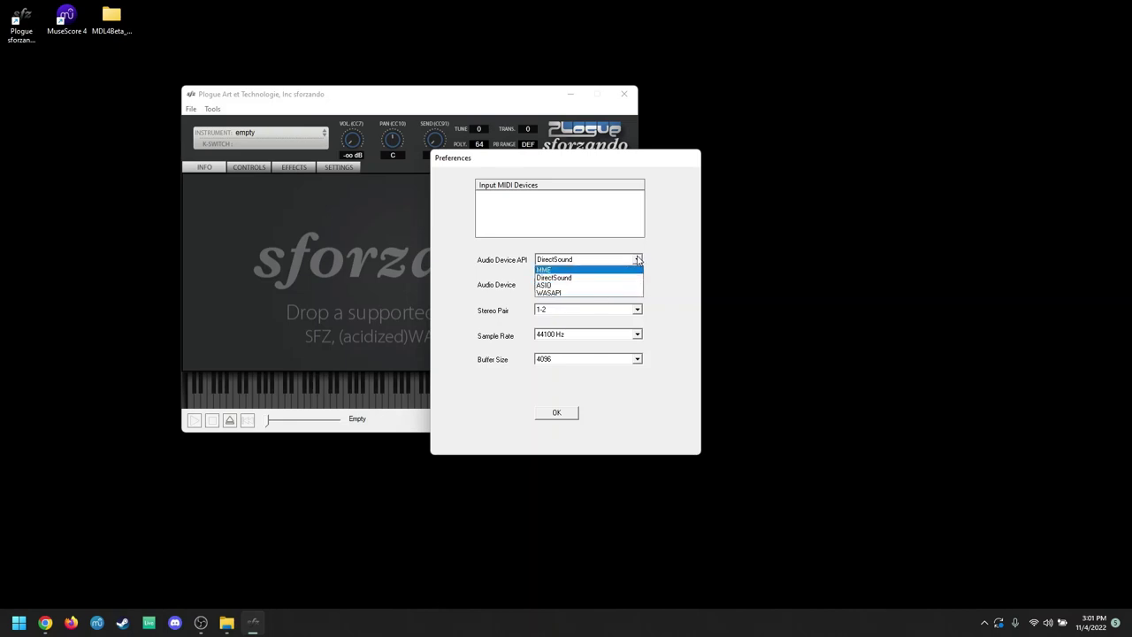
pyautogui.click(579, 277)
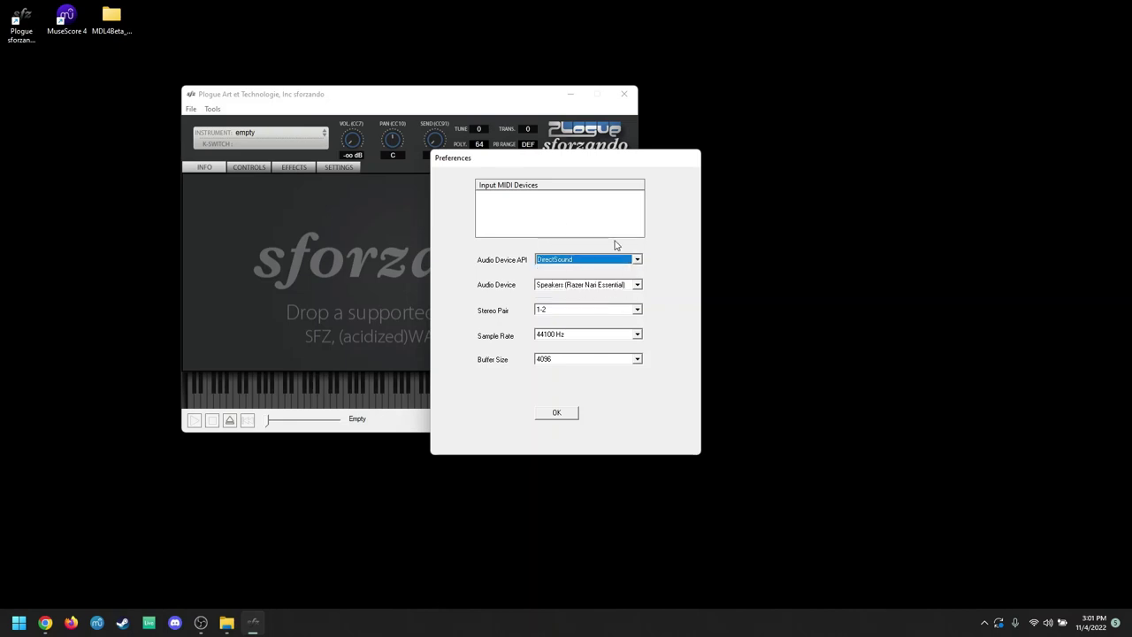
# Set the output device to Speakers (Razer Nari Essential) and confirm with OK
pyautogui.click(637, 284)
pyautogui.click(637, 284)
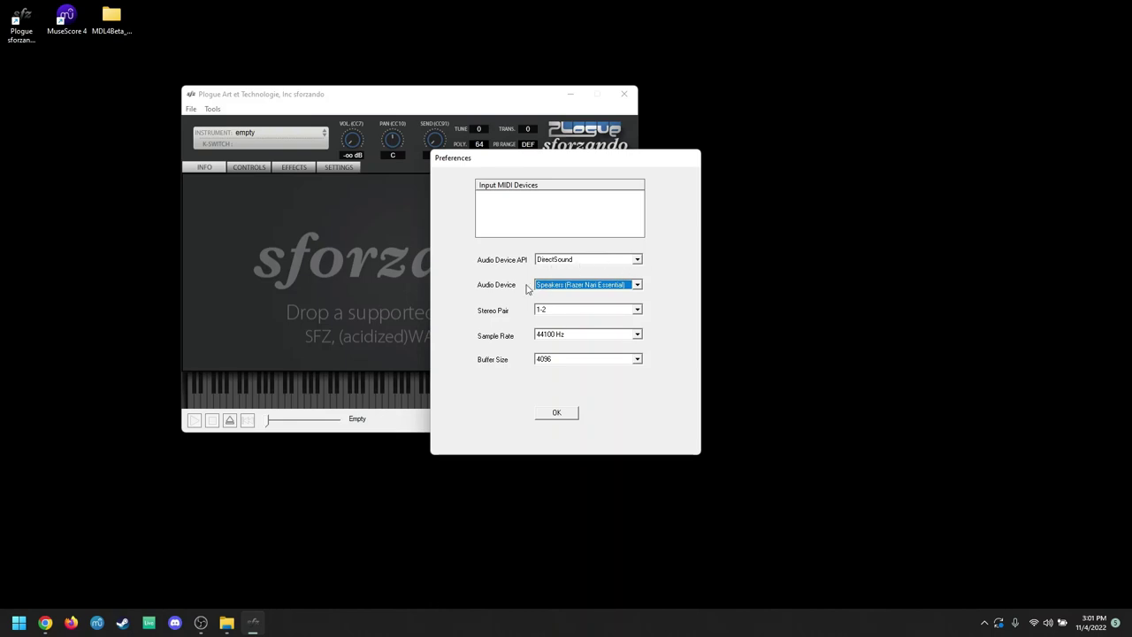
pyautogui.click(640, 288)
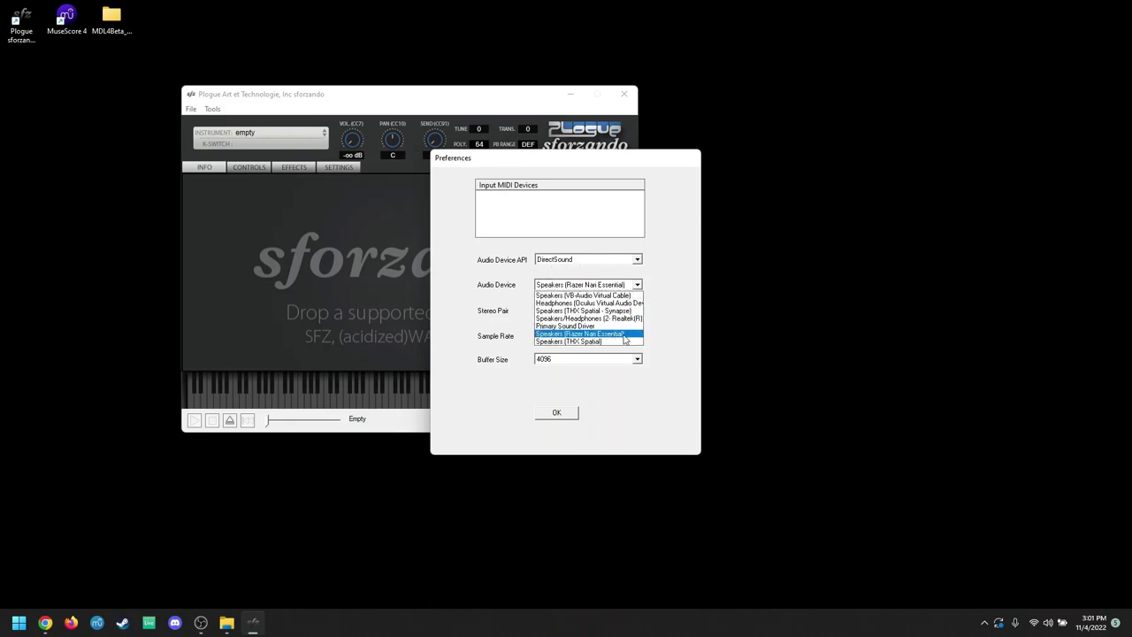
pyautogui.click(638, 284)
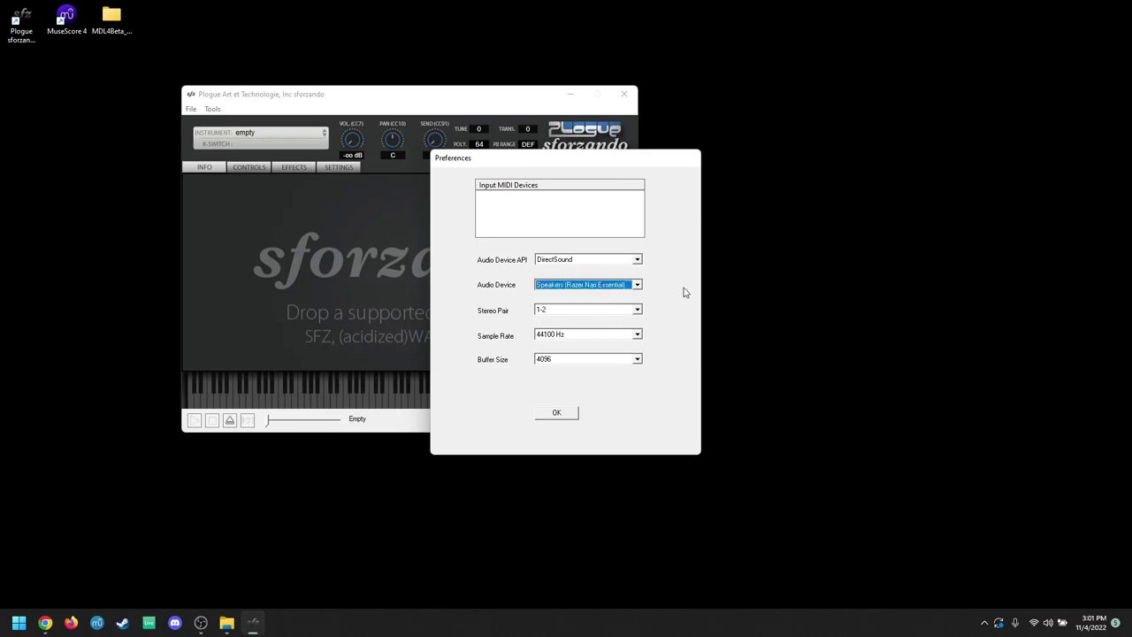
pyautogui.click(558, 413)
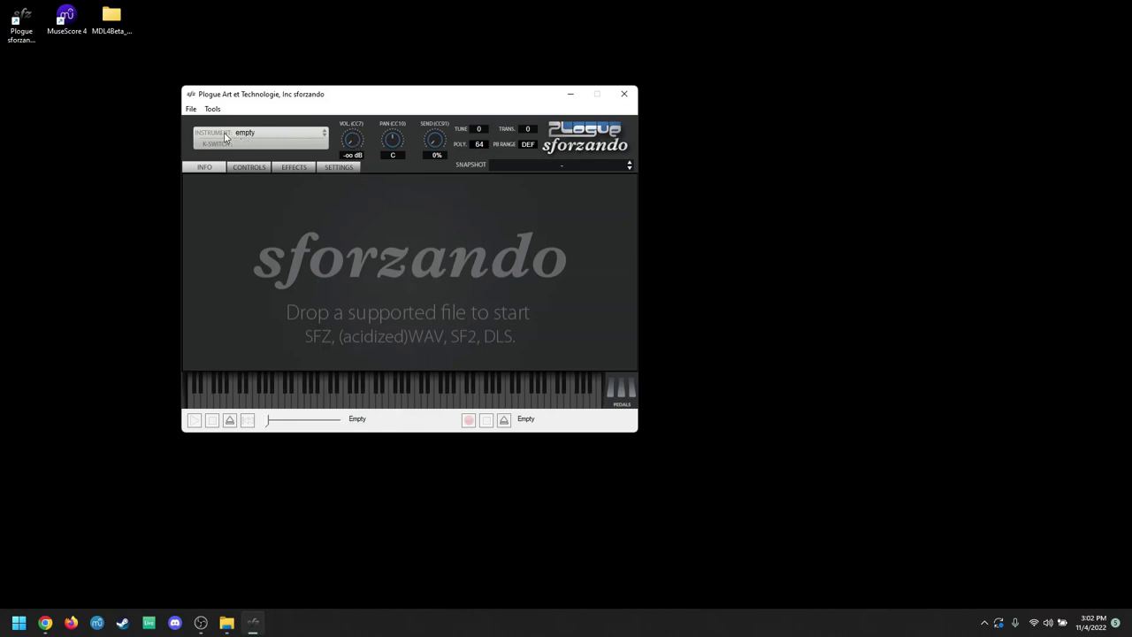
# Import MDL_SnareLine.sfz from Documents\MuseScore4\mdl sounds\sfzs into sforzando
pyautogui.click(249, 136)
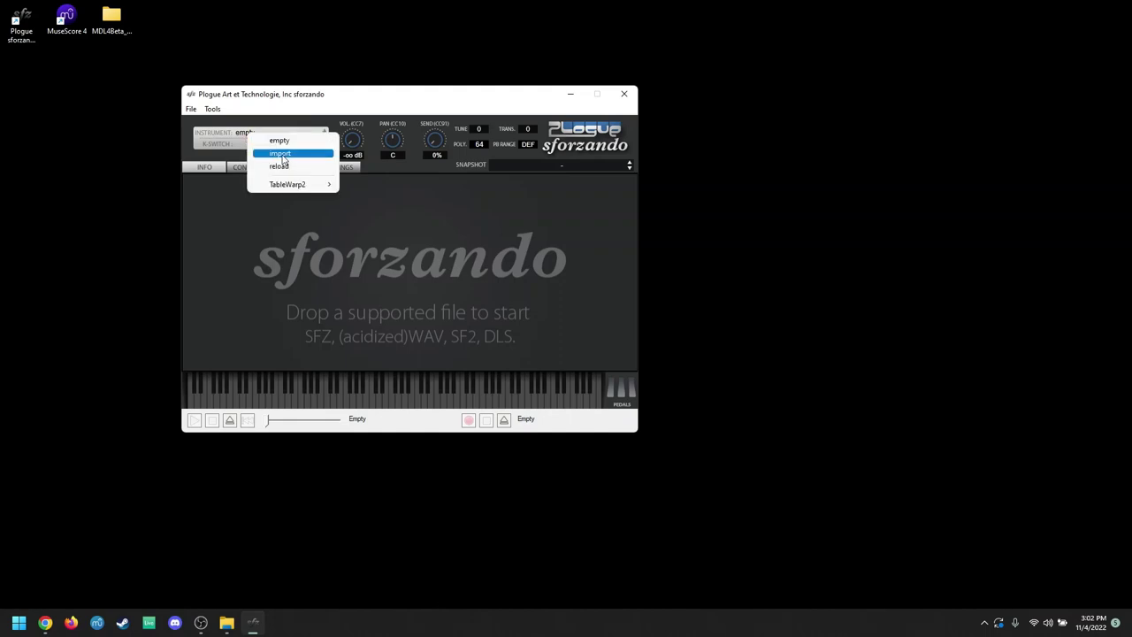
pyautogui.click(281, 155)
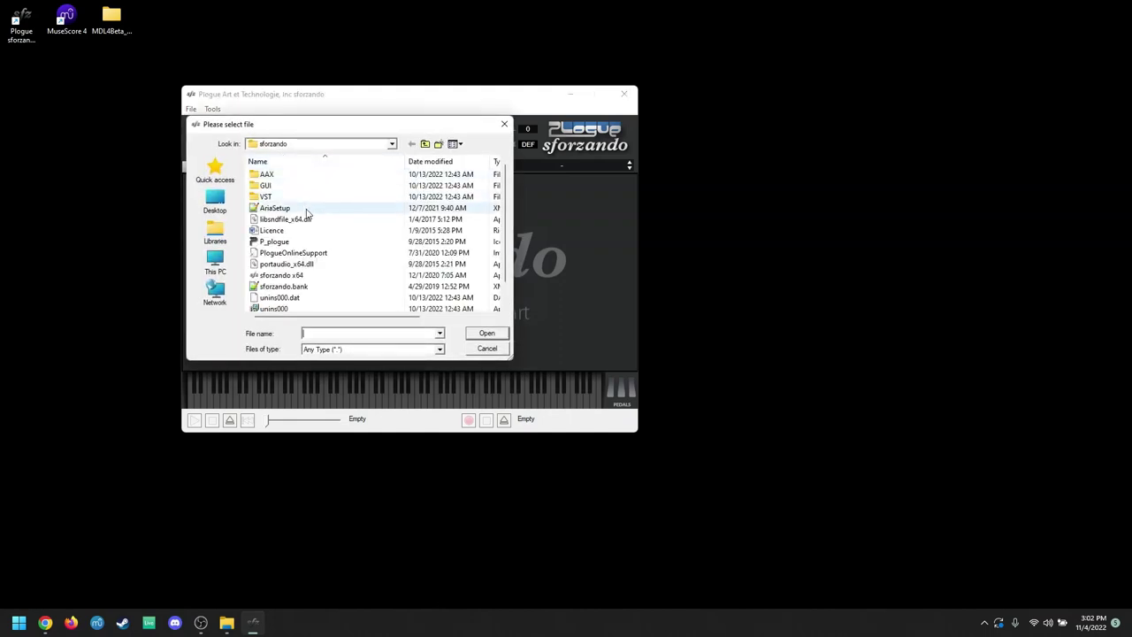
pyautogui.click(223, 230)
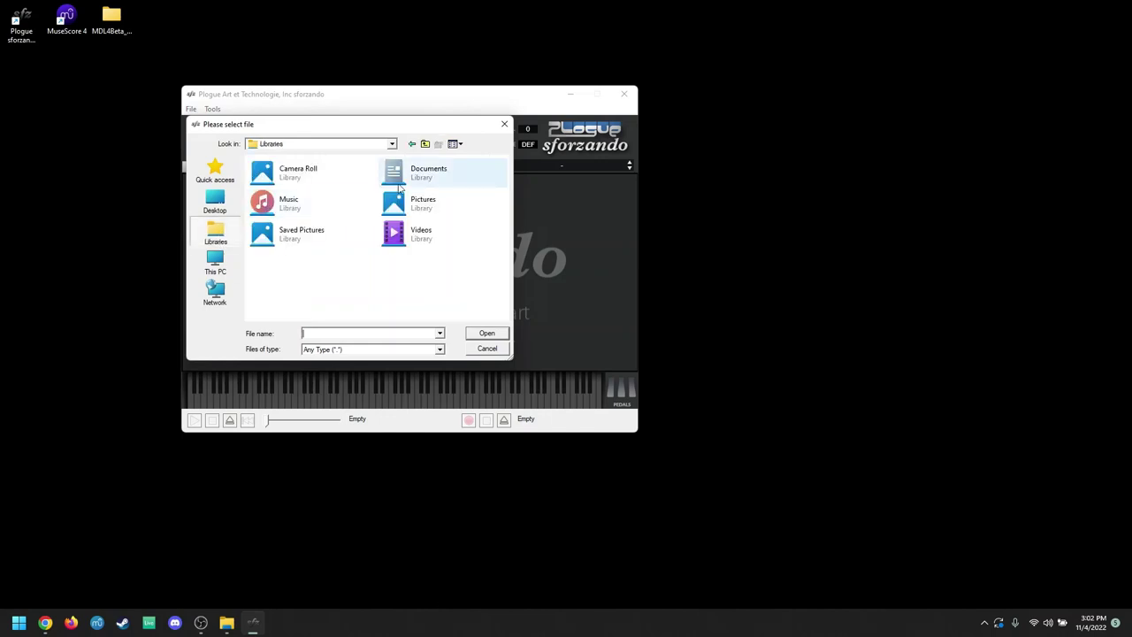
pyautogui.doubleClick(417, 175)
pyautogui.scroll(-5, 310, 239)
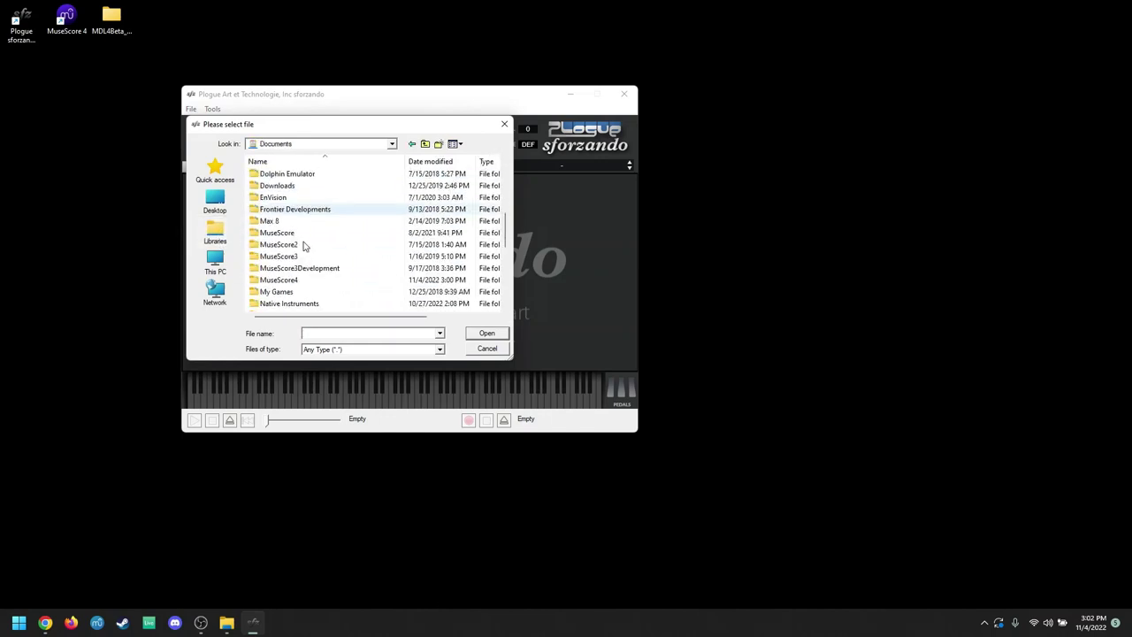
pyautogui.doubleClick(308, 278)
pyautogui.doubleClick(280, 188)
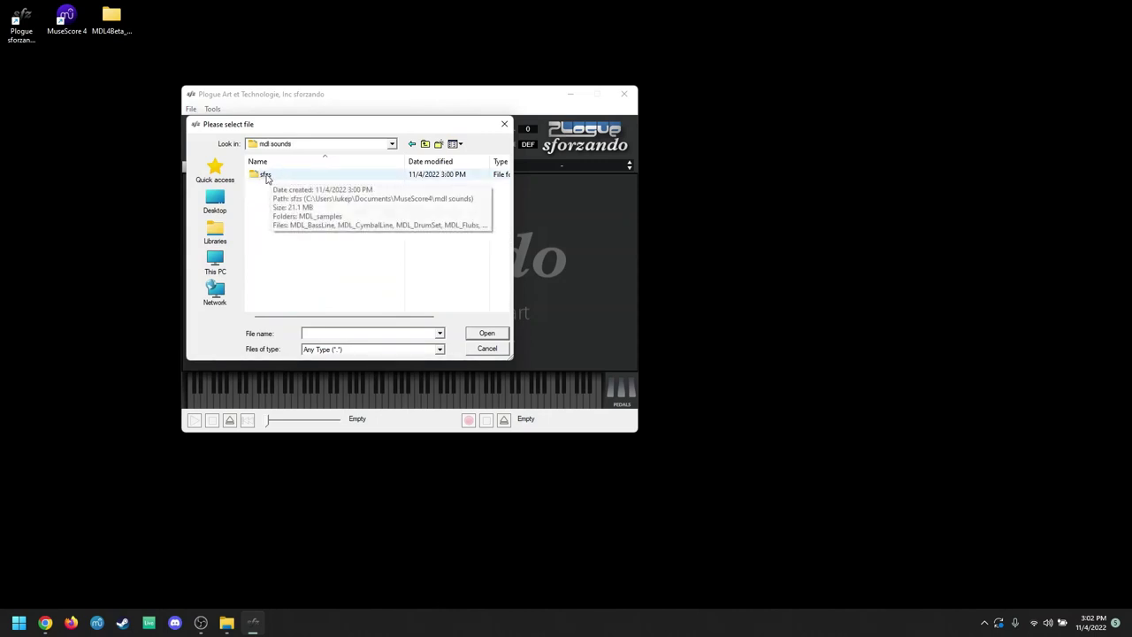
pyautogui.doubleClick(322, 181)
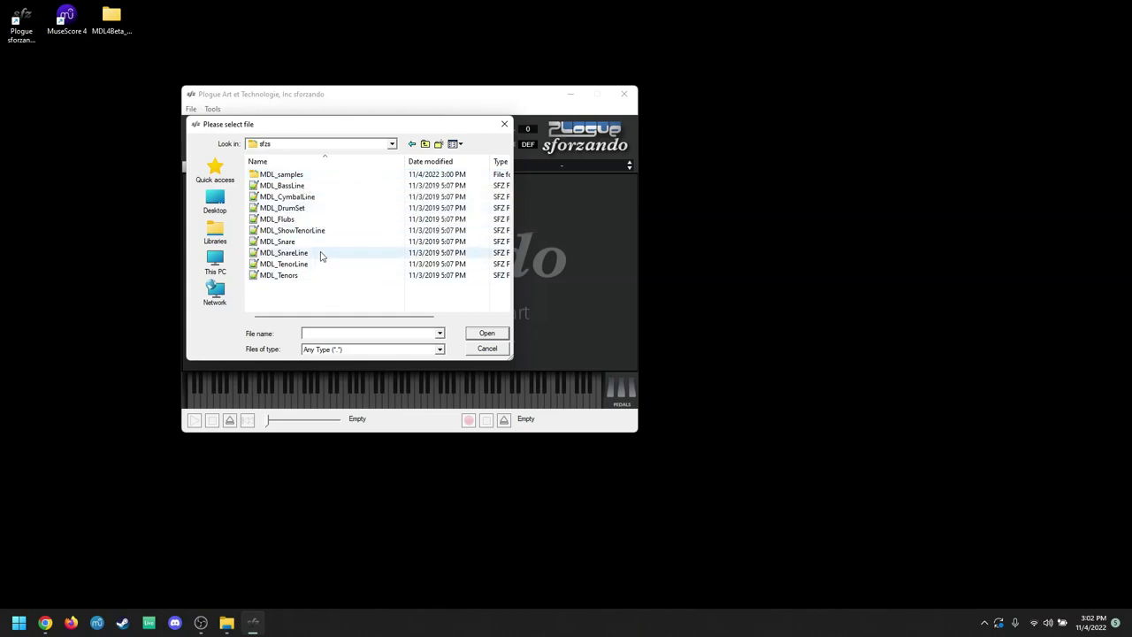
pyautogui.doubleClick(289, 254)
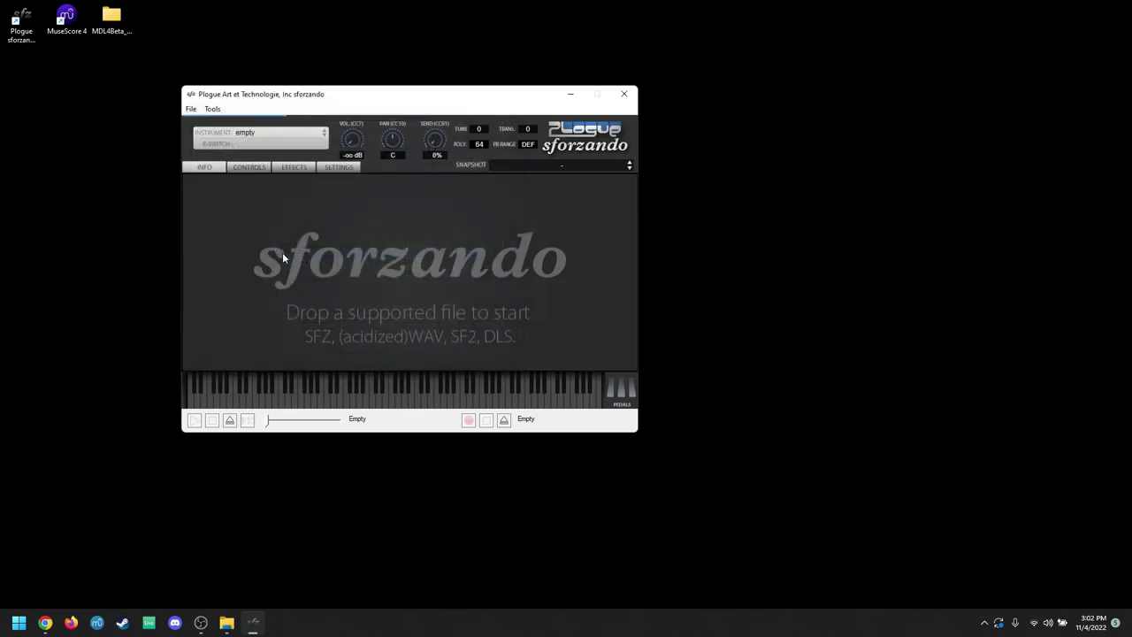
# Audition the snare samples, including rods and stick click, then close sforzando
pyautogui.click(422, 394)
pyautogui.click(422, 394)
pyautogui.click(409, 393)
pyautogui.click(419, 394)
pyautogui.click(433, 393)
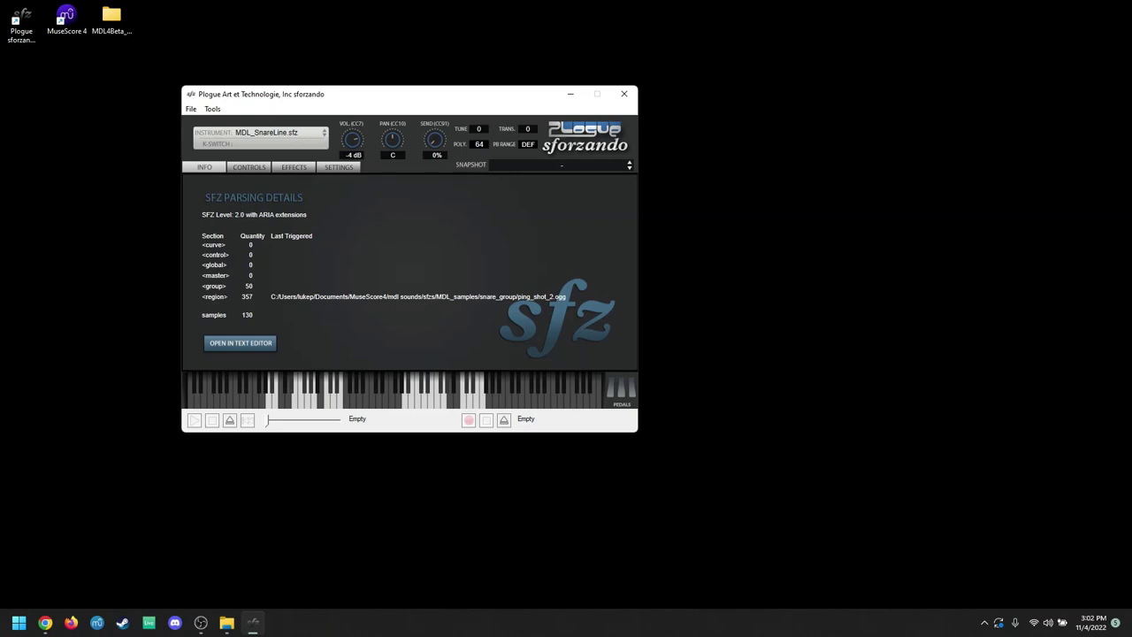
pyautogui.hotkey('alt', 'Tab')
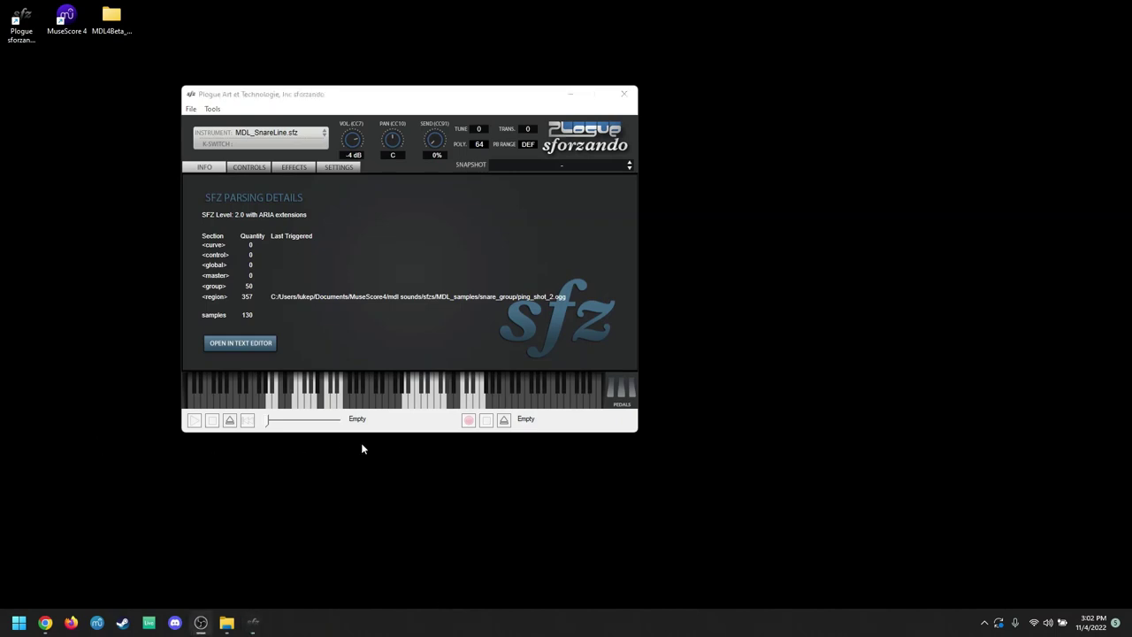
pyautogui.click(412, 396)
pyautogui.click(404, 396)
pyautogui.click(467, 398)
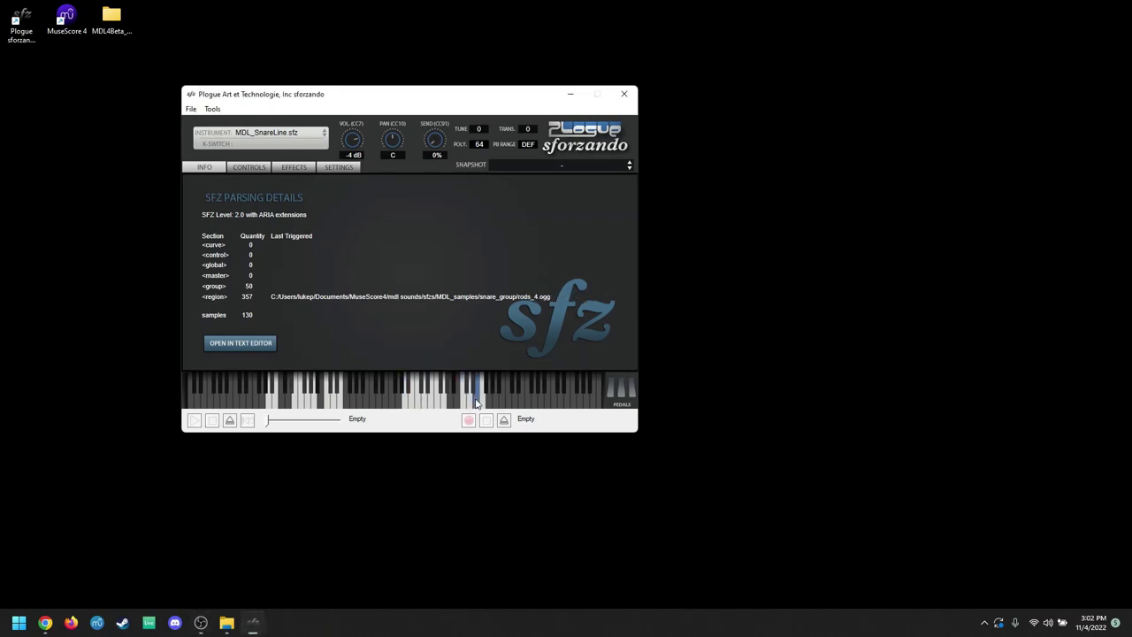
pyautogui.click(302, 396)
pyautogui.hotkey('alt', 'Tab')
pyautogui.click(528, 231)
pyautogui.click(625, 94)
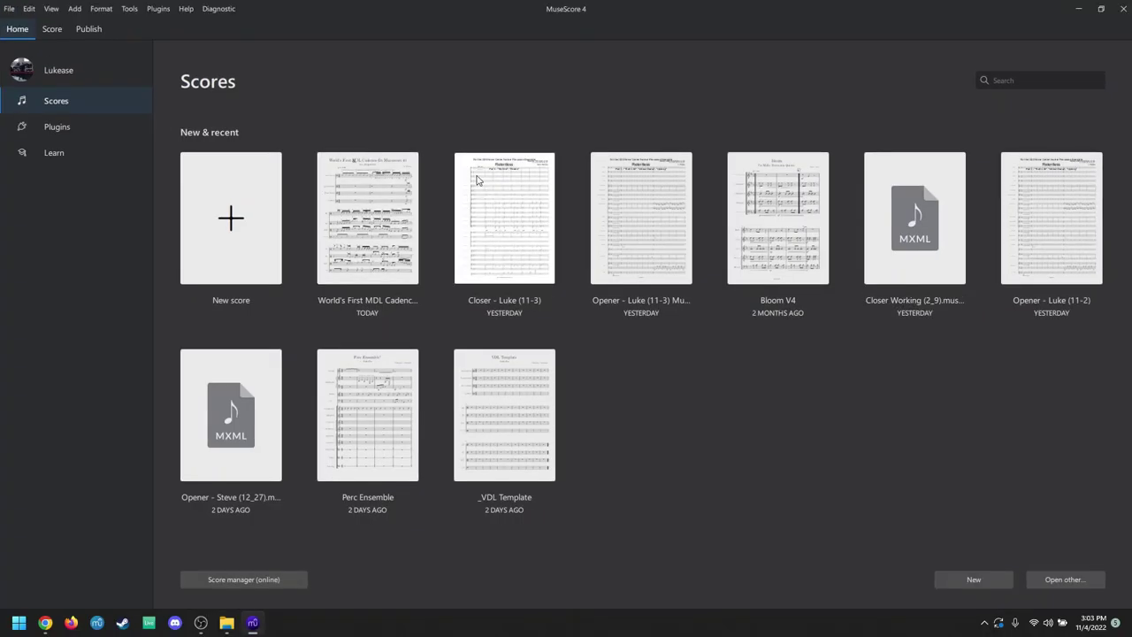
# Start a new score and list All instruments under Percussion - Marching
pyautogui.click(254, 241)
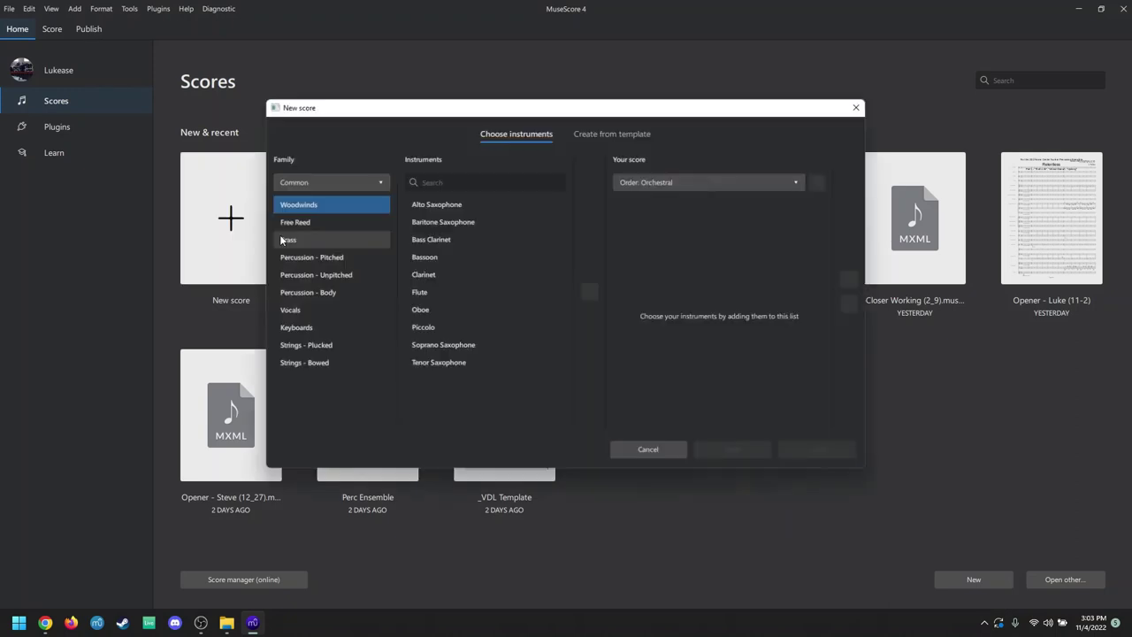
pyautogui.click(331, 184)
pyautogui.click(322, 200)
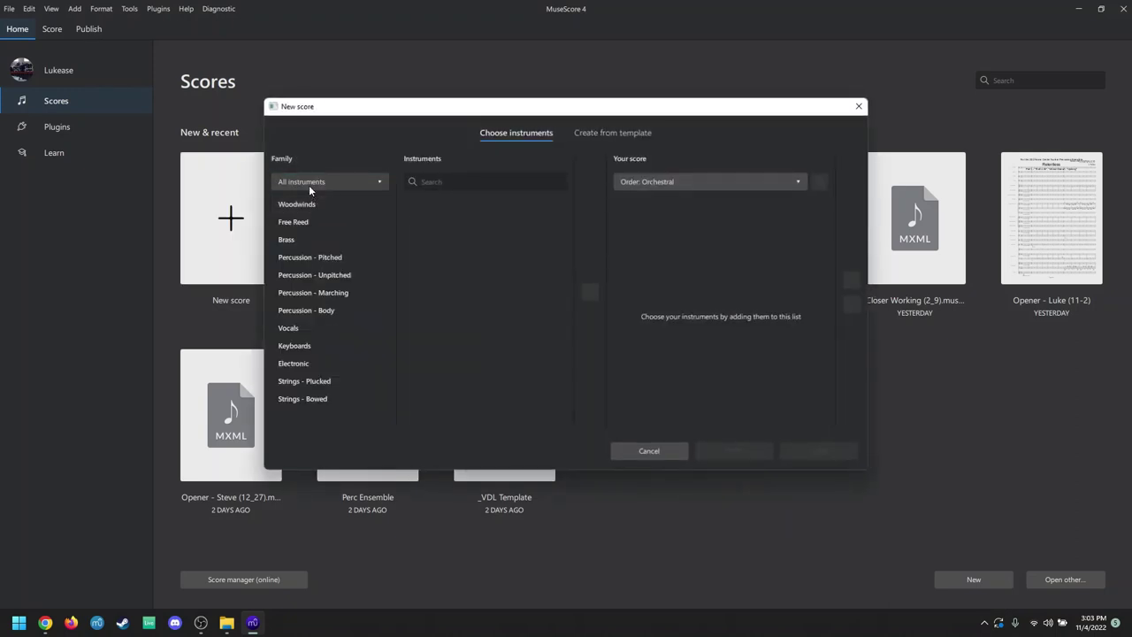
pyautogui.click(299, 275)
pyautogui.click(301, 293)
# Add Snare Drum, Tenor Drums, Bass Drums and Cymbals, then create the score
pyautogui.click(460, 239)
pyautogui.click(589, 291)
pyautogui.doubleClick(528, 257)
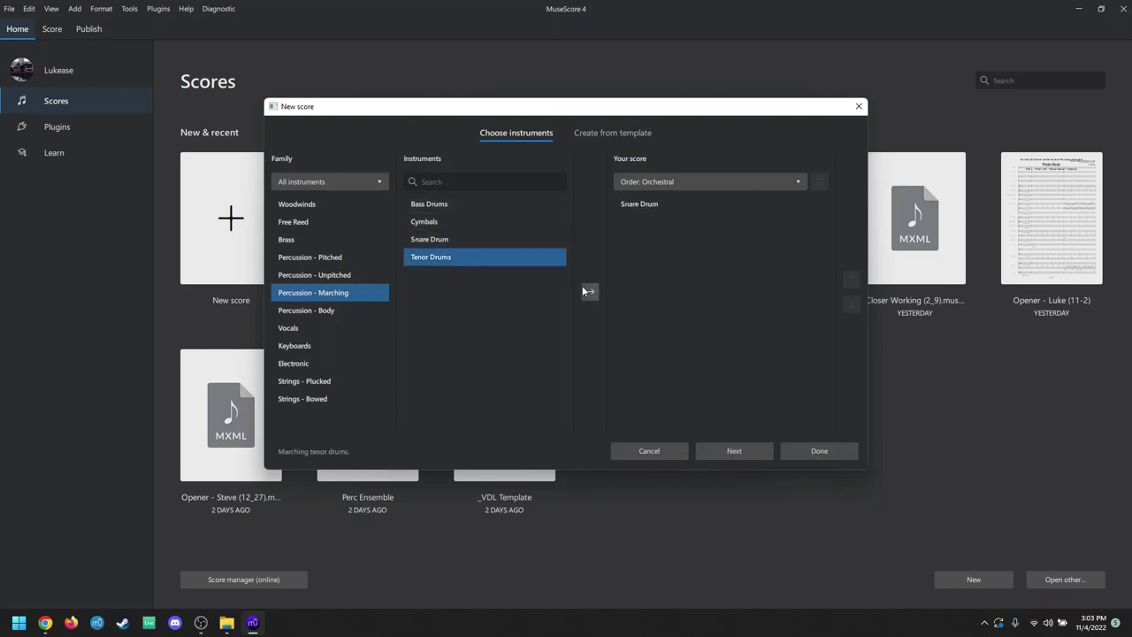
pyautogui.doubleClick(496, 204)
pyautogui.click(495, 221)
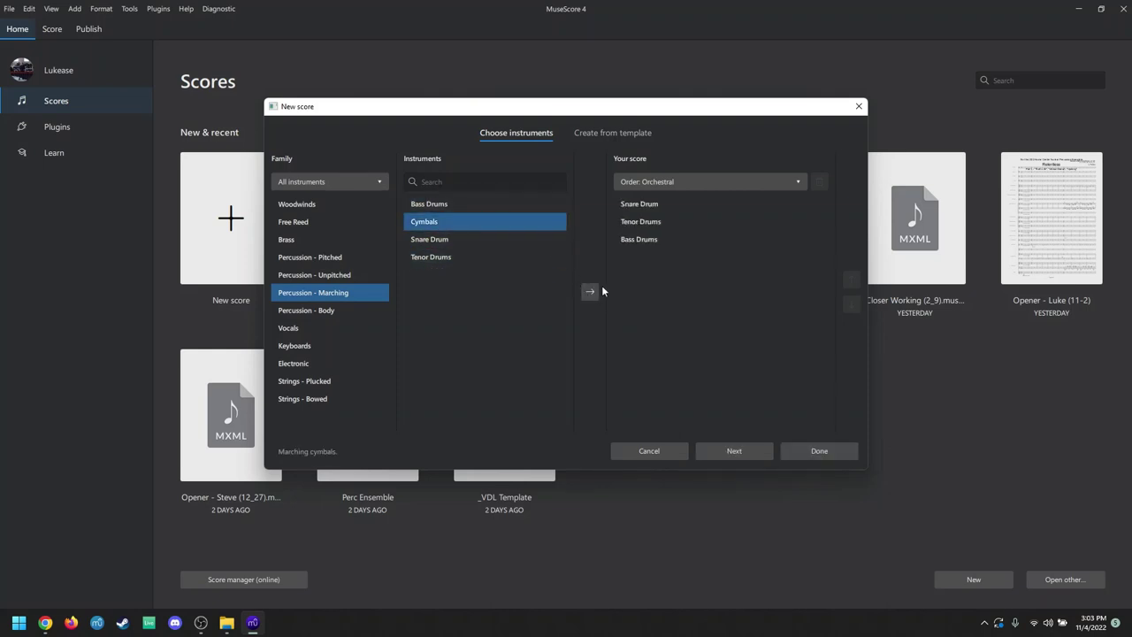
pyautogui.click(590, 290)
pyautogui.click(735, 451)
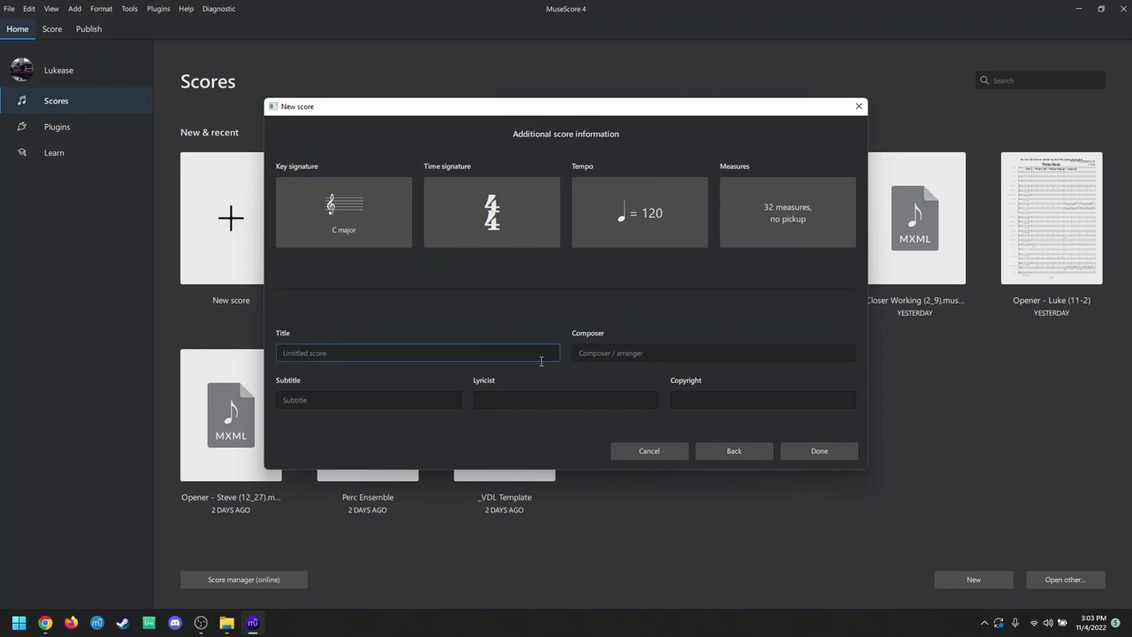
pyautogui.click(820, 452)
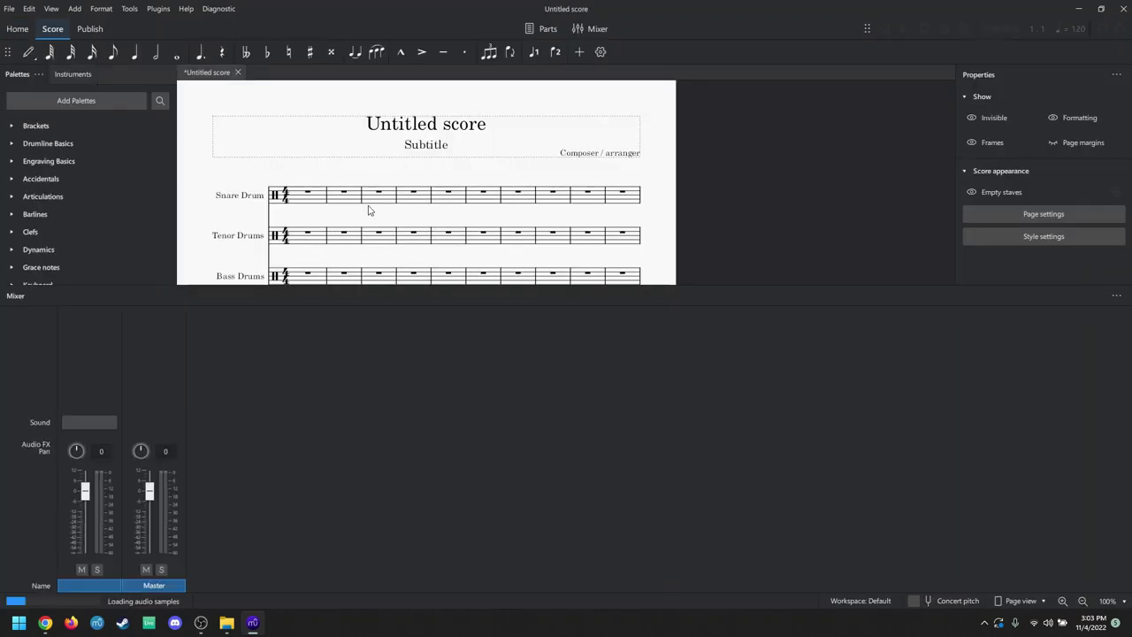
# Hide the mixer and pick the Buzz snare sound on the first Snare Drum measure
pyautogui.click(591, 30)
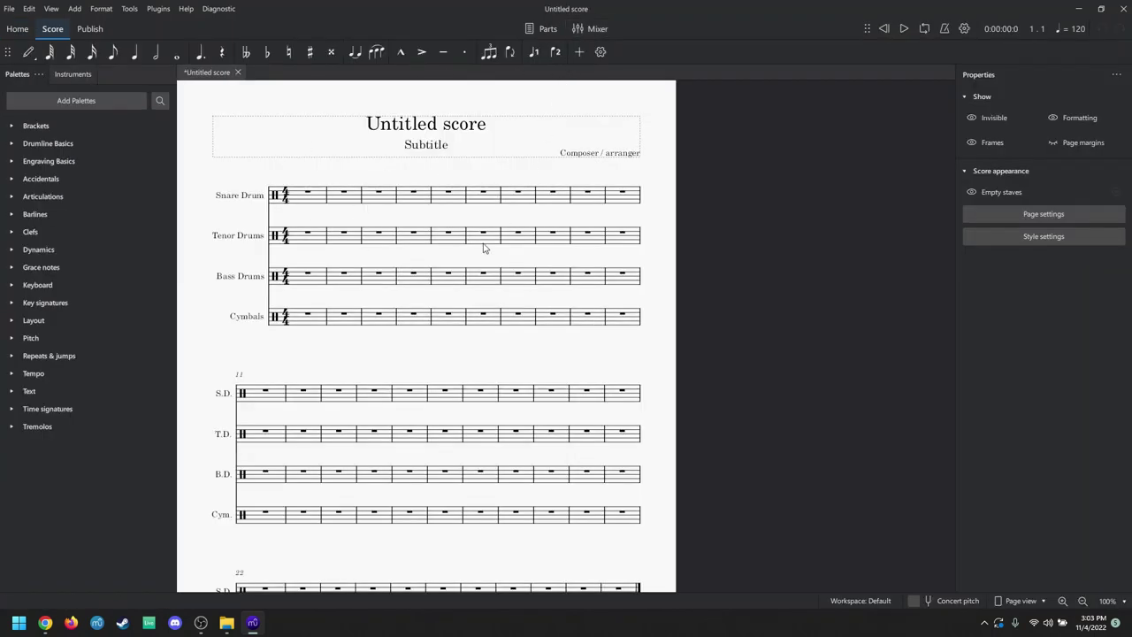
pyautogui.click(412, 198)
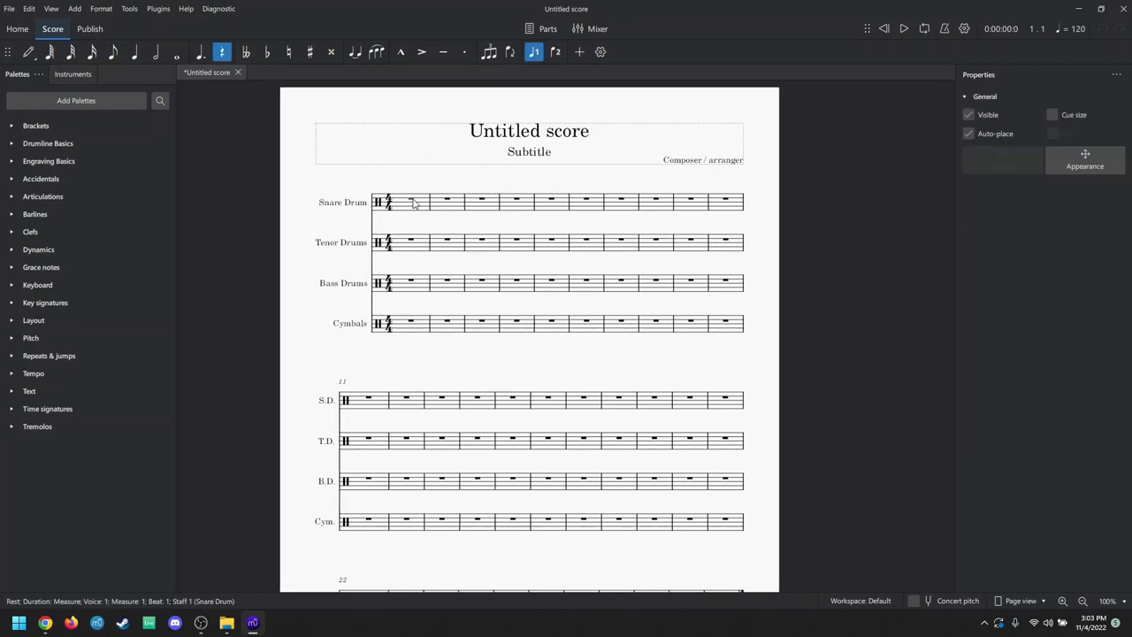
pyautogui.press('n')
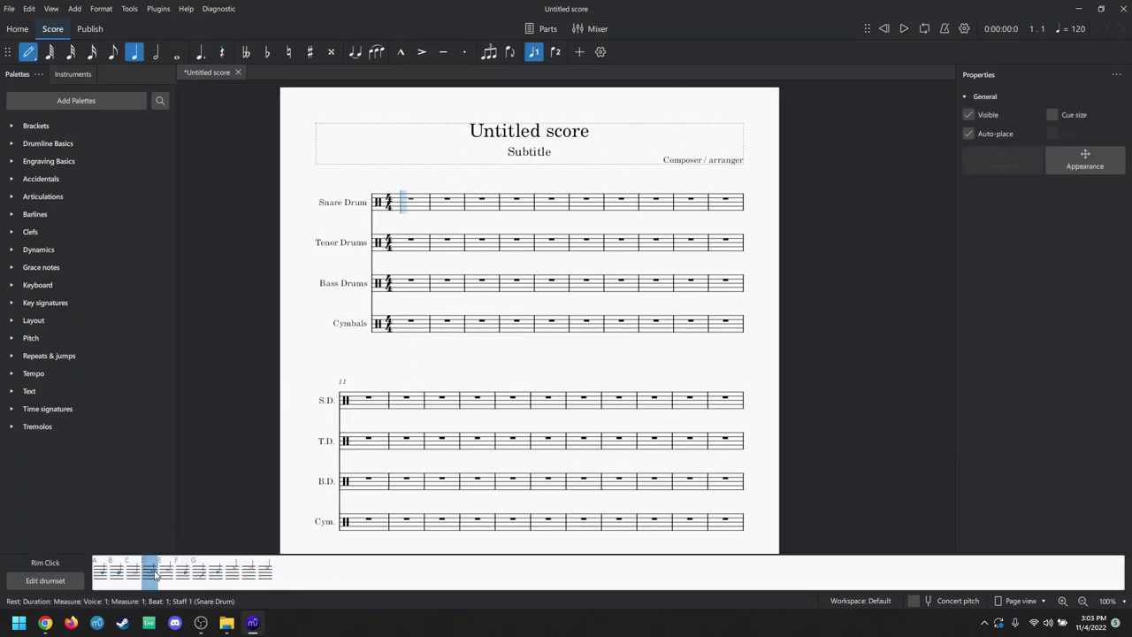
pyautogui.click(100, 573)
pyautogui.press('Escape')
# Scroll through the score and briefly re-enter note input on the snare staff
pyautogui.keyDown('ctrl'); pyautogui.scroll(5, 348, 320); pyautogui.keyUp('ctrl')
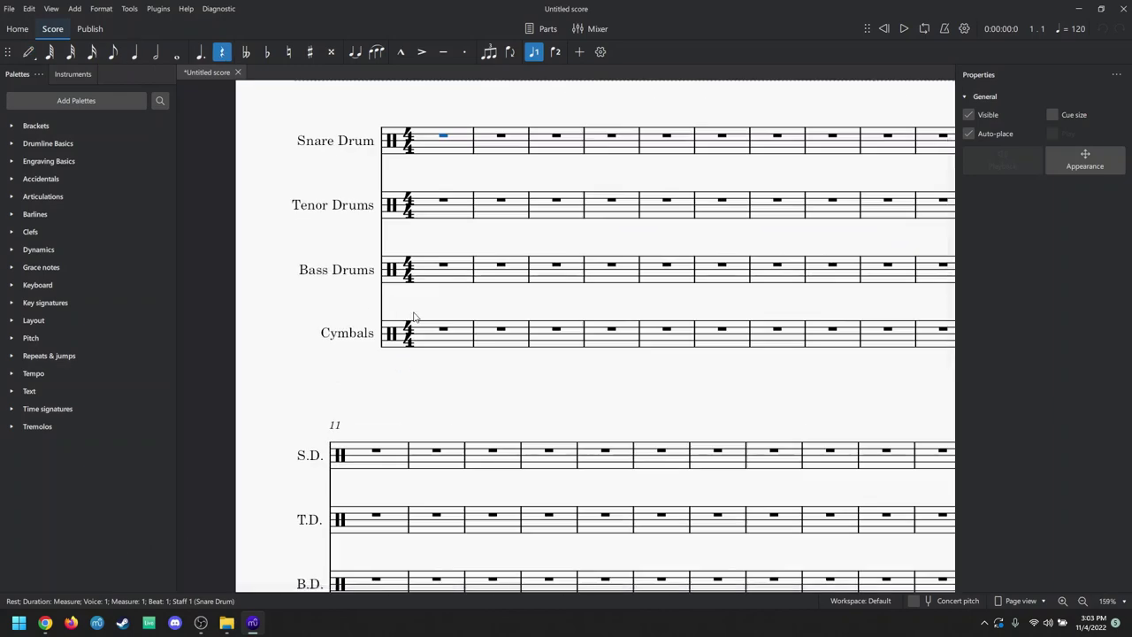
pyautogui.scroll(2, 458, 316)
pyautogui.keyDown('ctrl'); pyautogui.scroll(-3, 458, 317); pyautogui.keyUp('ctrl')
pyautogui.keyDown('ctrl'); pyautogui.scroll(5, 450, 277); pyautogui.keyUp('ctrl')
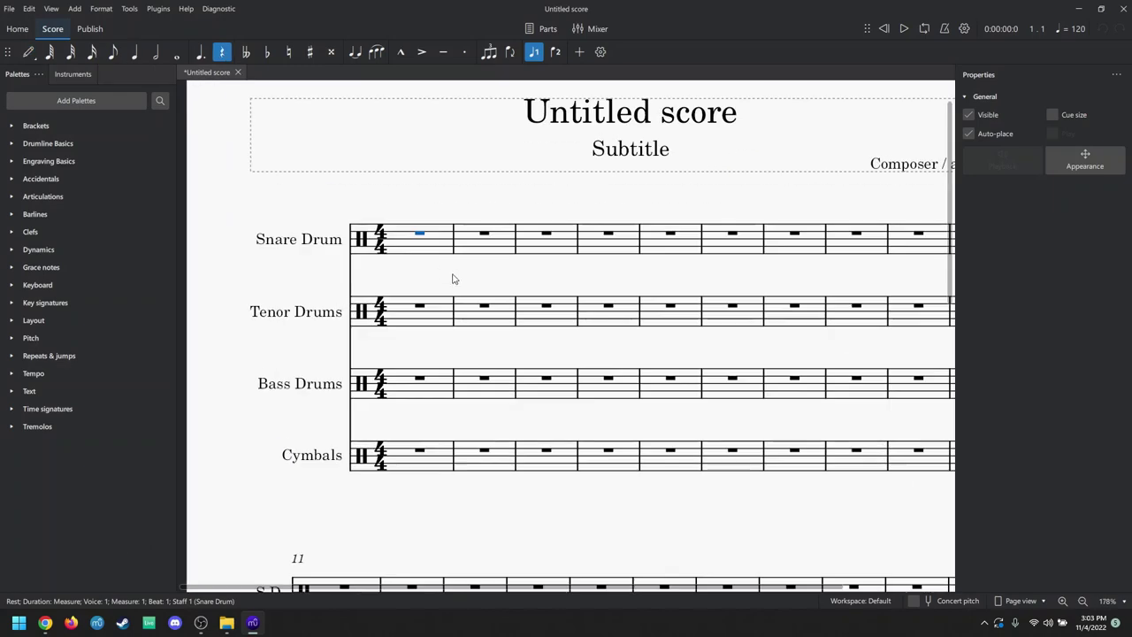
pyautogui.press('n')
pyautogui.press('Escape')
# Show the mixer, zoom out, and browse Snare Drum sounds to VST3 > Plogue > sforzando
pyautogui.click(591, 32)
pyautogui.scroll(-1, 476, 228)
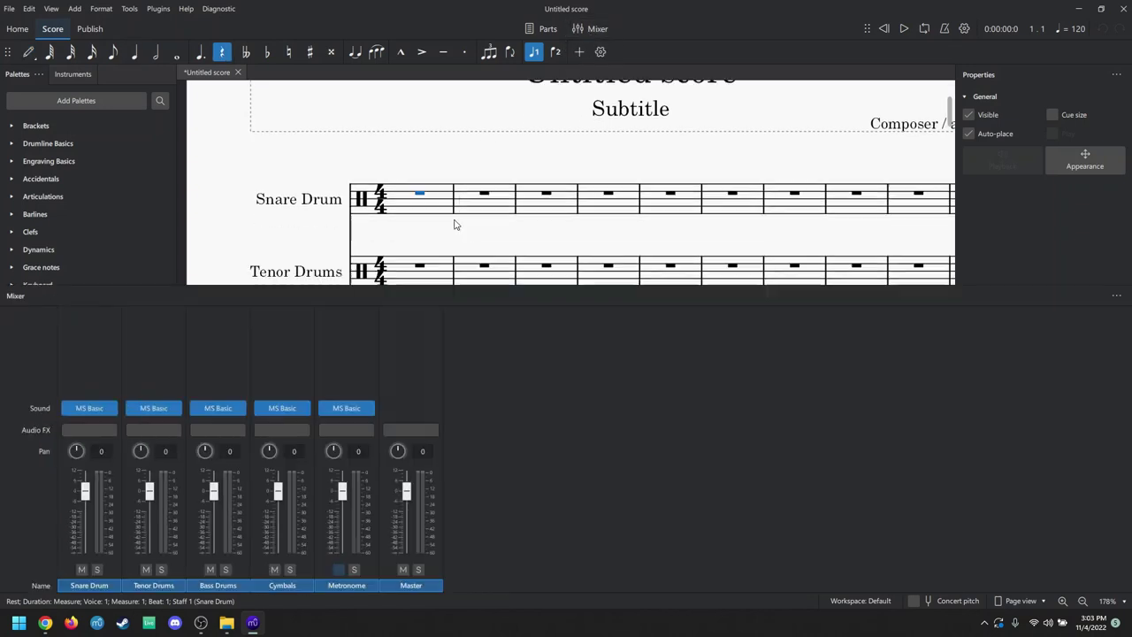
pyautogui.hotkey('ctrl', '-')
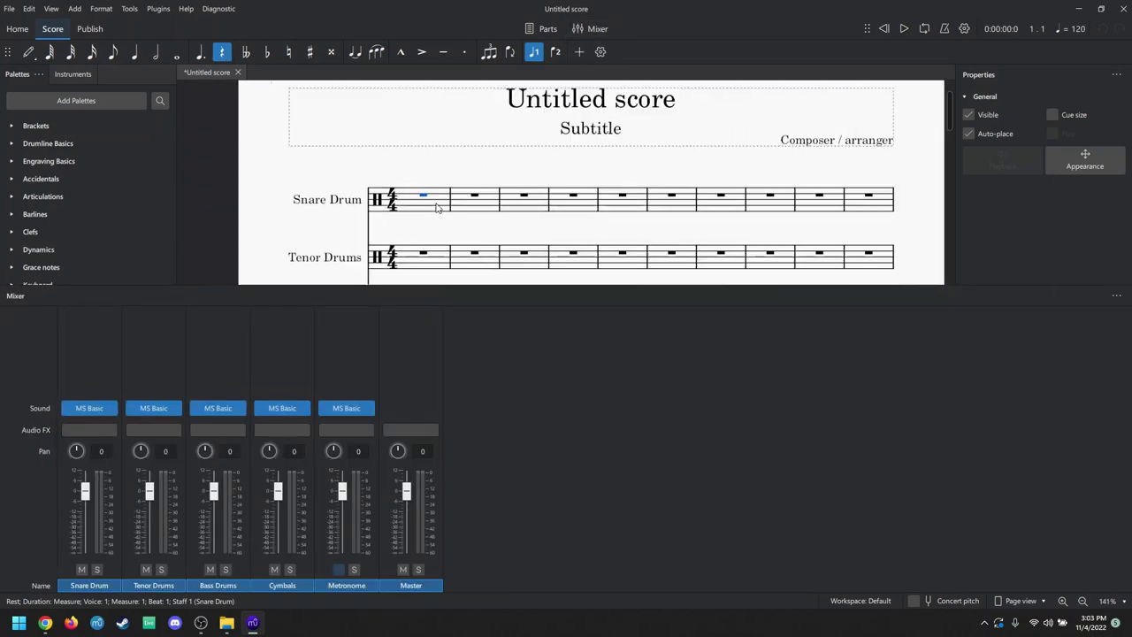
pyautogui.click(108, 409)
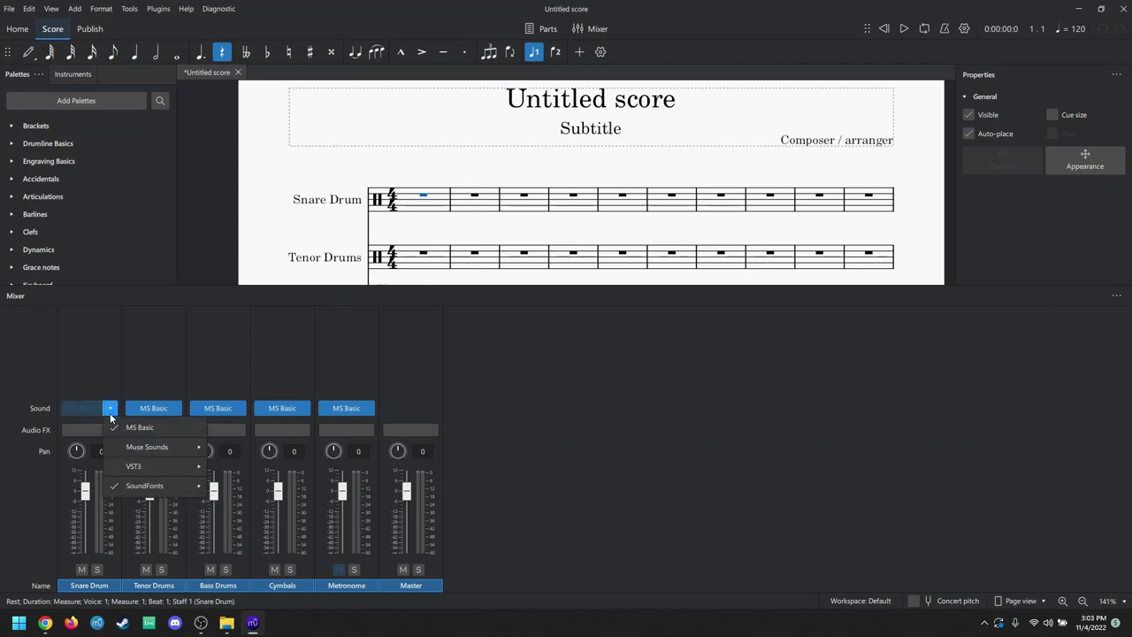
pyautogui.moveTo(124, 453)
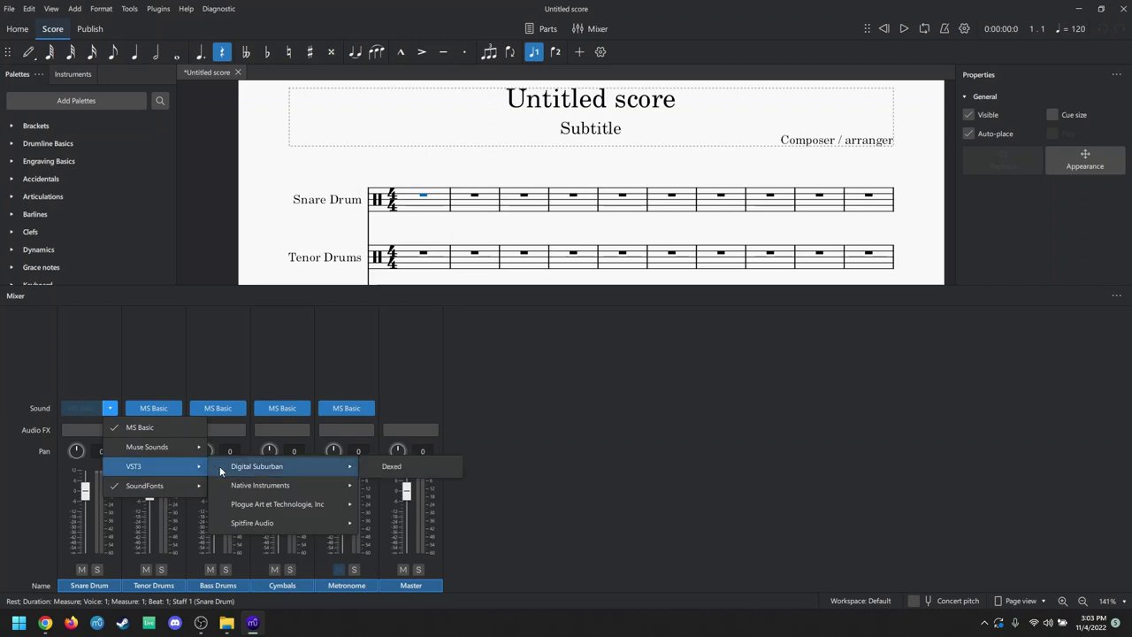
pyautogui.moveTo(269, 505)
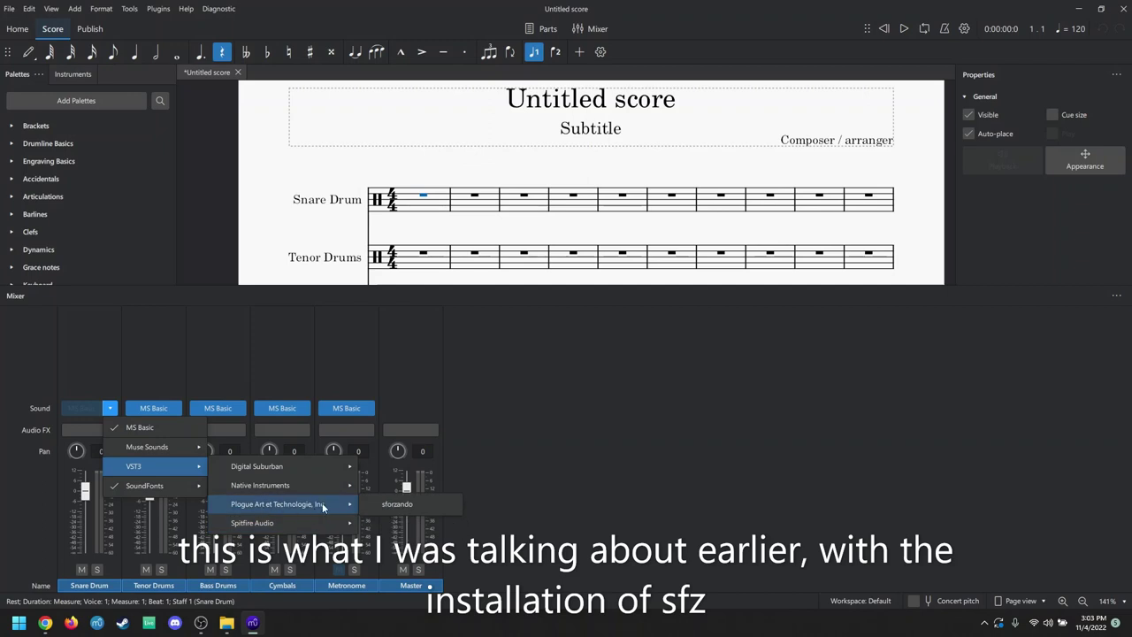
# Switch the Snare Drum sound to sforzando and explore the plugin's Instrument options
pyautogui.click(381, 504)
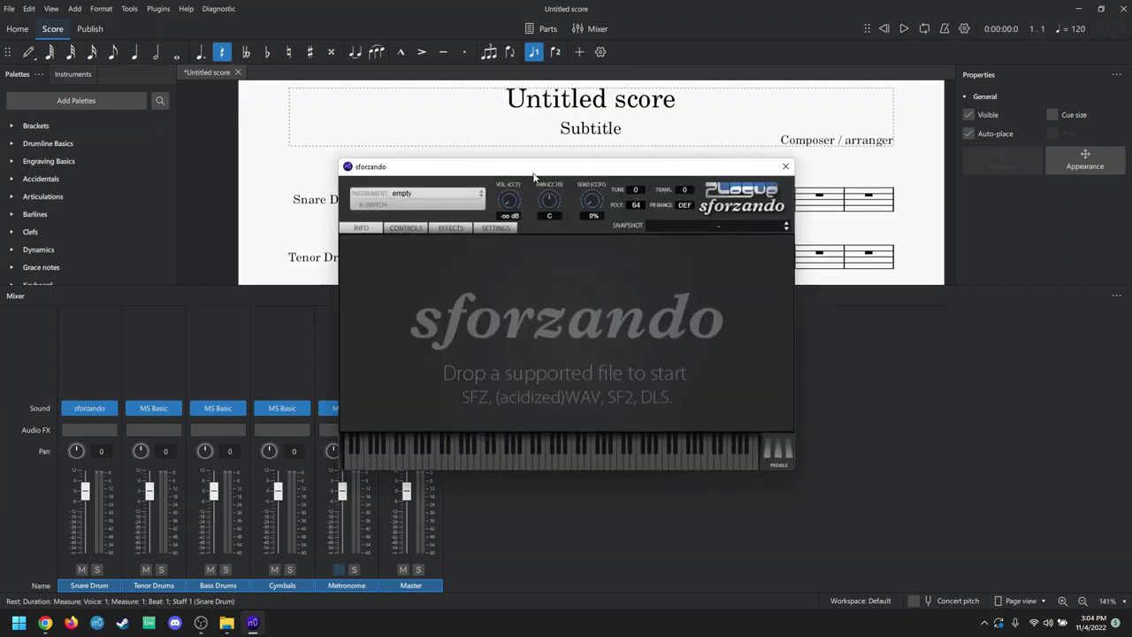
pyautogui.moveTo(533, 173); pyautogui.dragTo(636, 136)
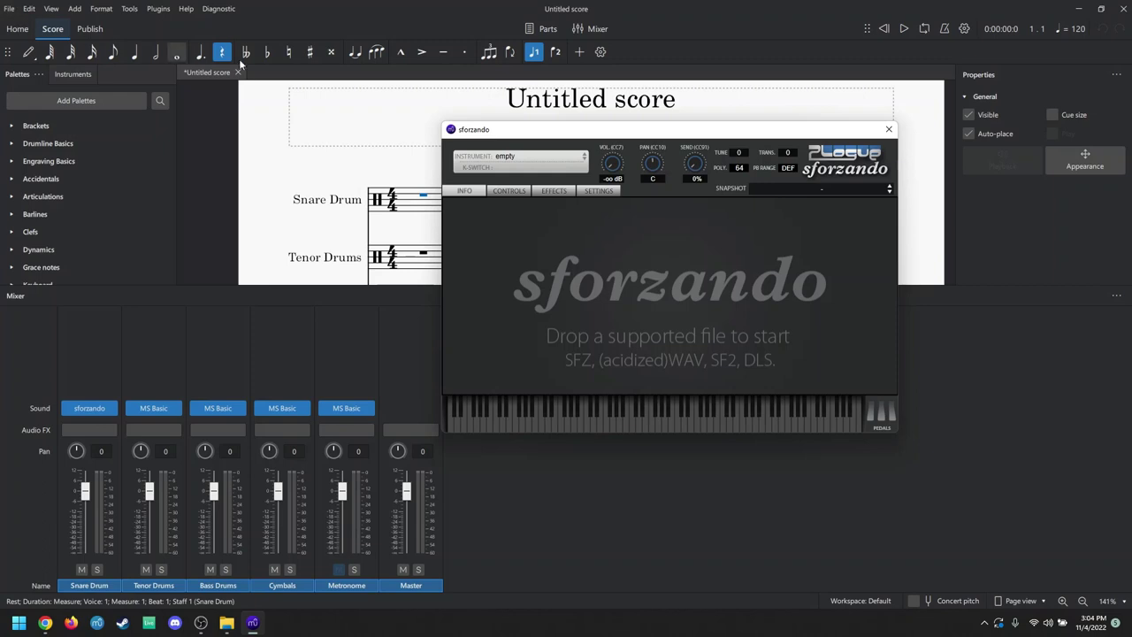
pyautogui.click(517, 158)
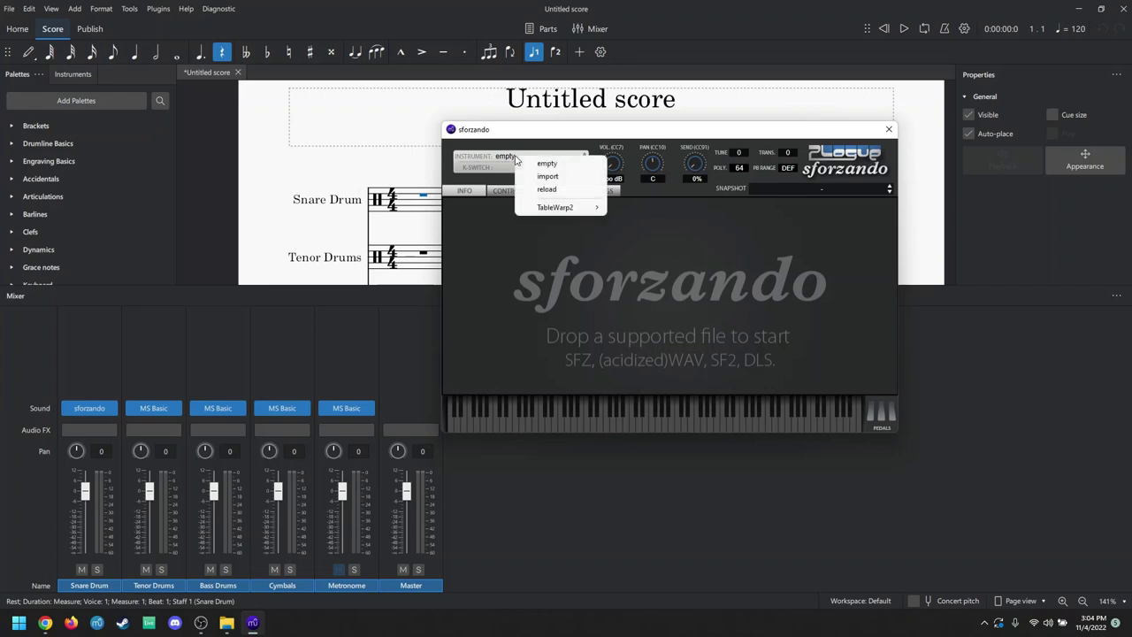
pyautogui.click(536, 158)
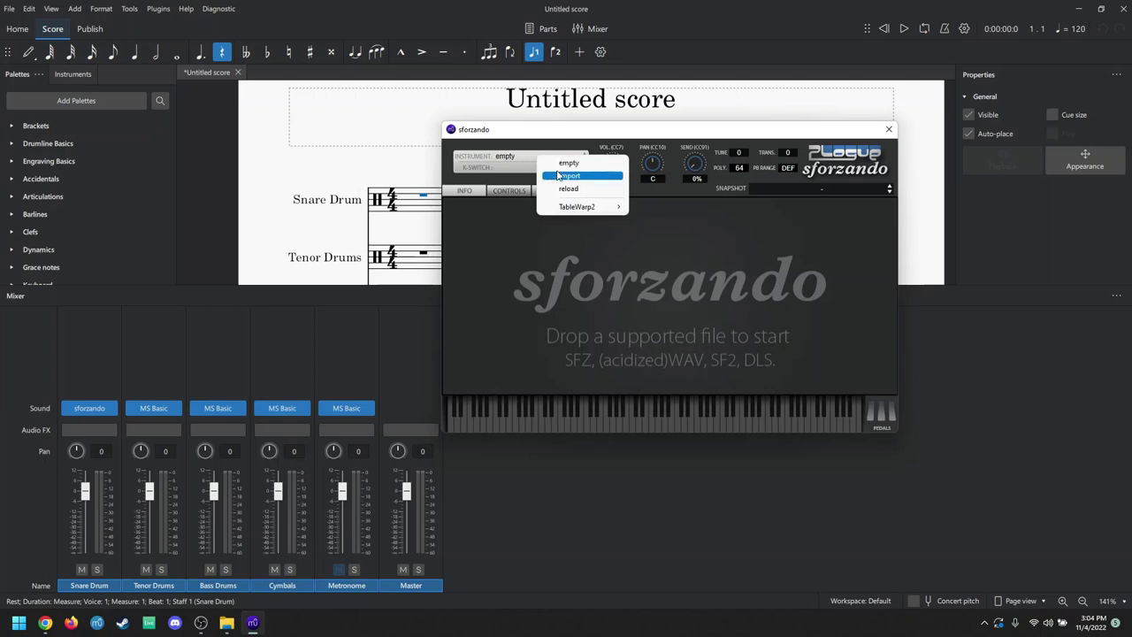
pyautogui.click(517, 221)
pyautogui.click(510, 157)
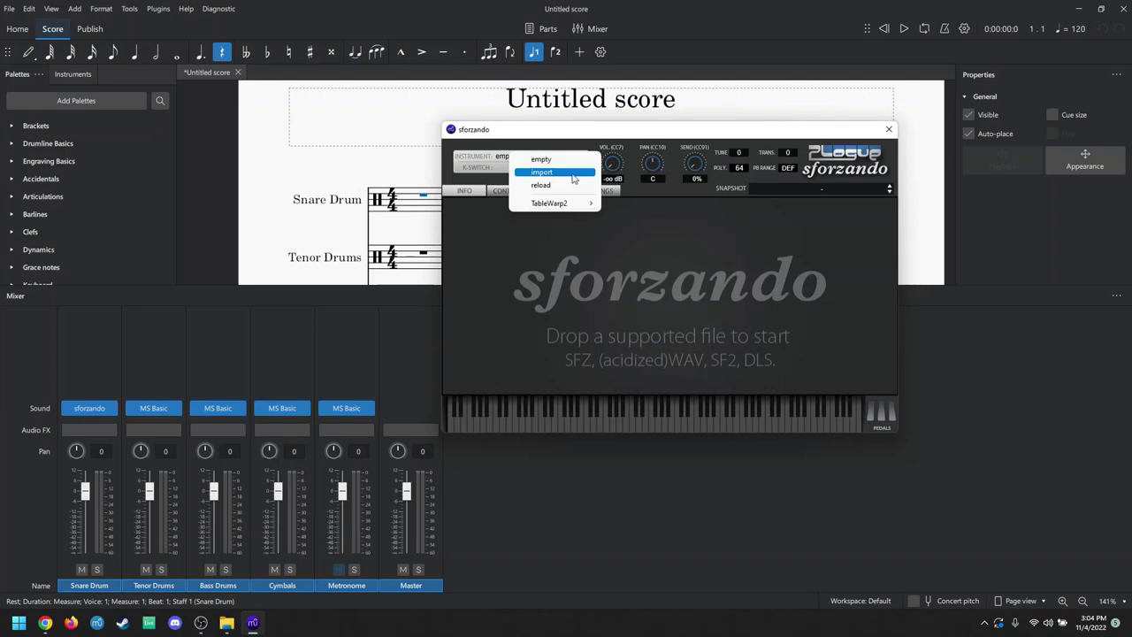
pyautogui.click(531, 221)
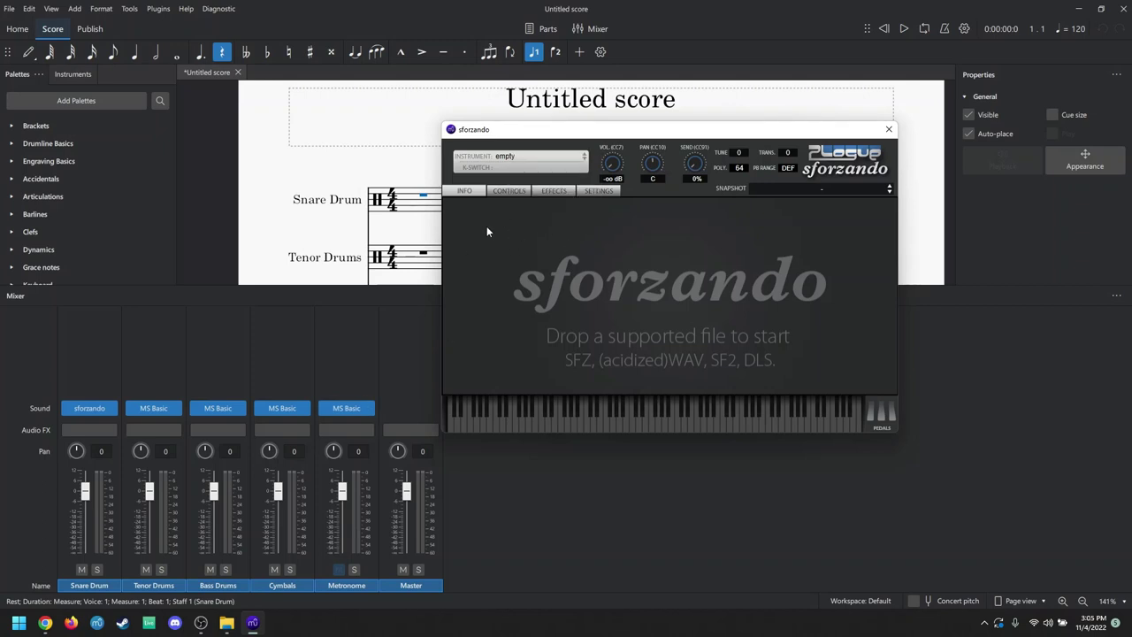
pyautogui.click(543, 159)
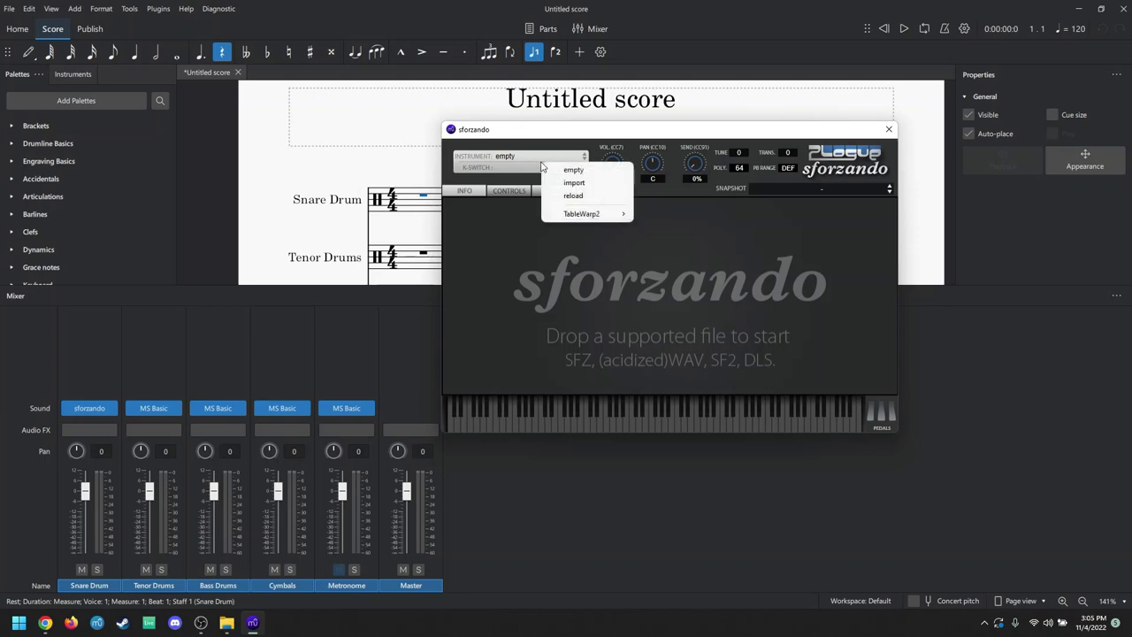
pyautogui.click(525, 341)
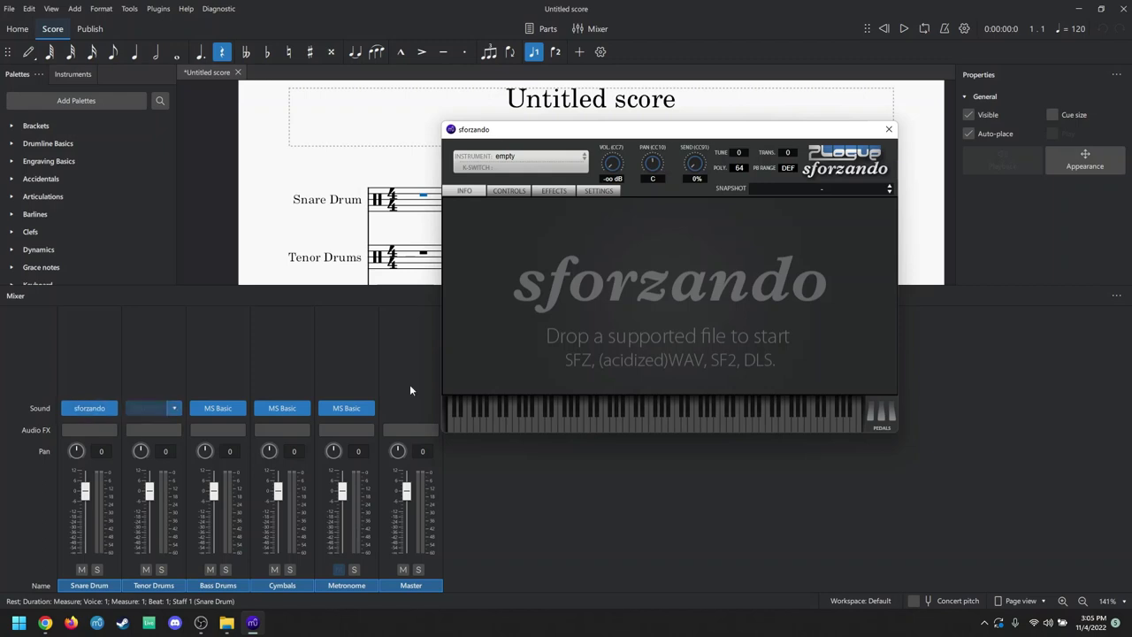
pyautogui.click(498, 159)
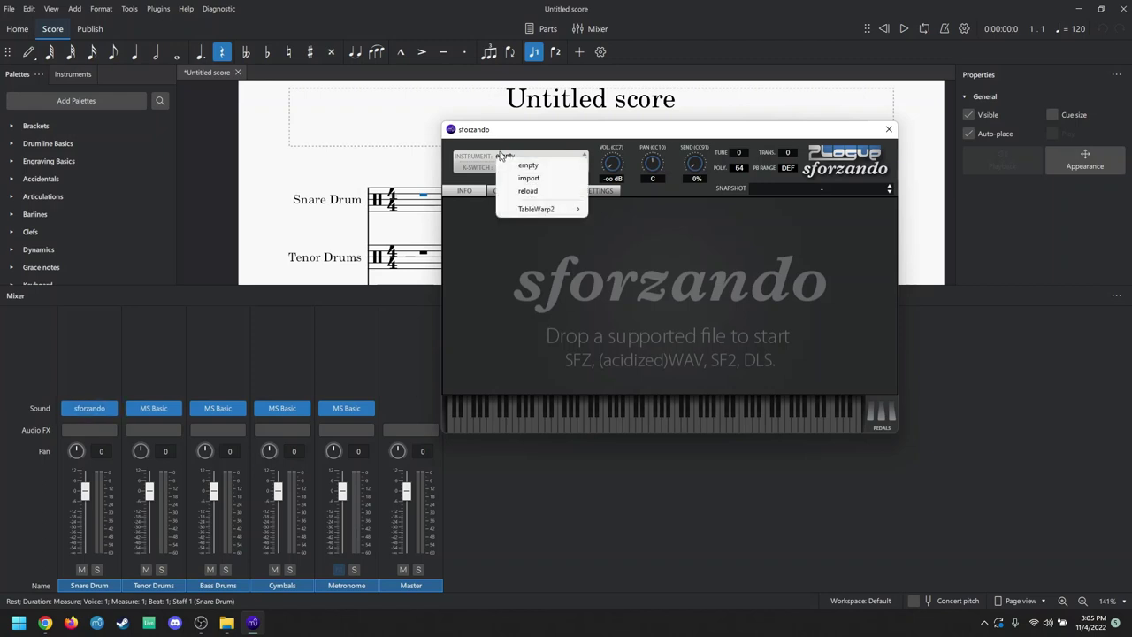
pyautogui.click(500, 159)
pyautogui.click(508, 159)
# Import MDL_SnareLine into sforzando, audition a few keys, and close the plugin
pyautogui.click(540, 178)
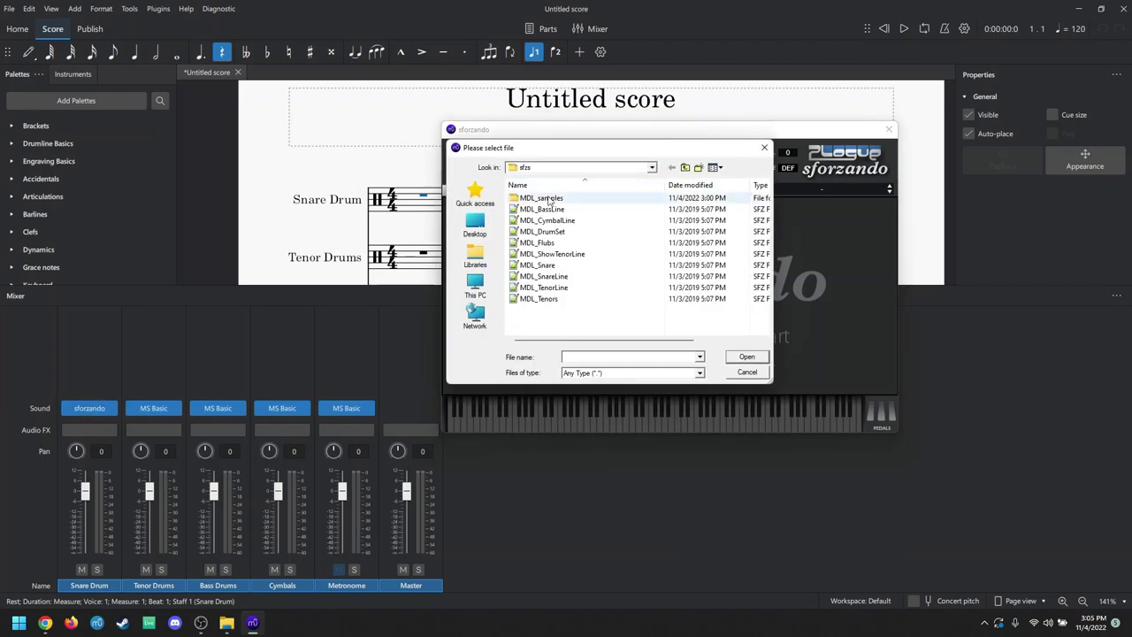
pyautogui.click(561, 277)
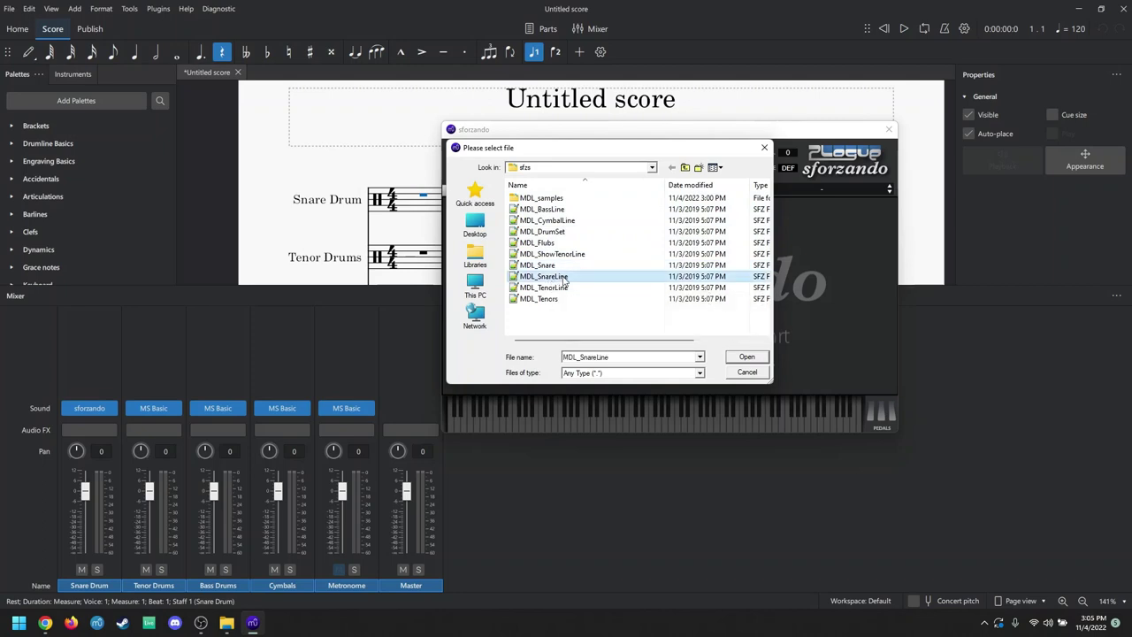
pyautogui.doubleClick(564, 276)
pyautogui.click(684, 425)
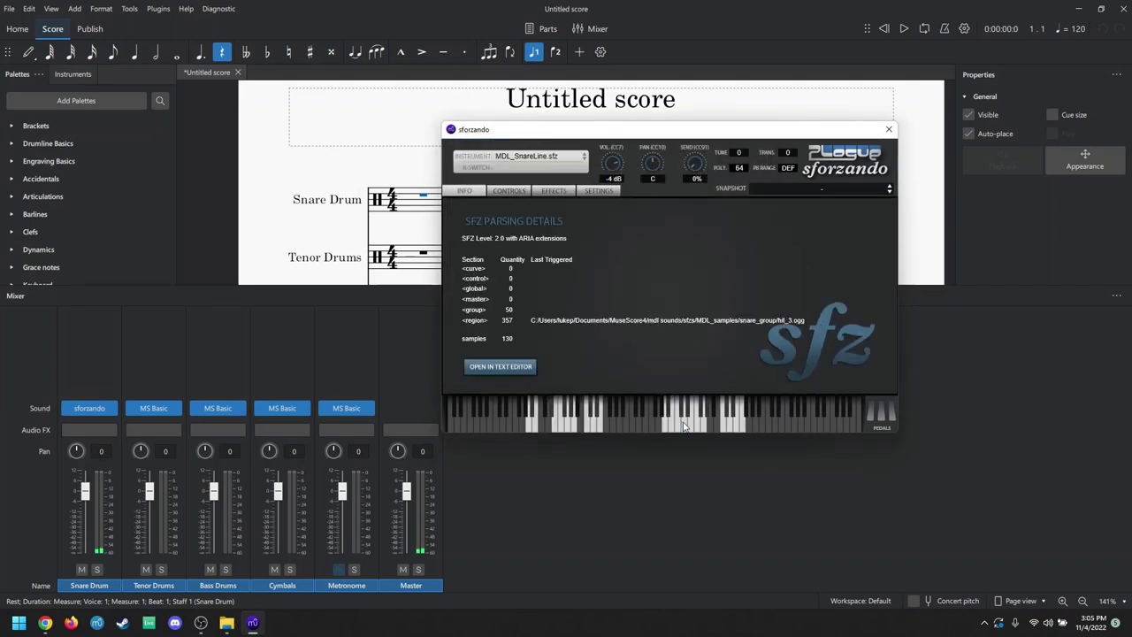
pyautogui.click(683, 425)
pyautogui.click(686, 416)
pyautogui.click(533, 423)
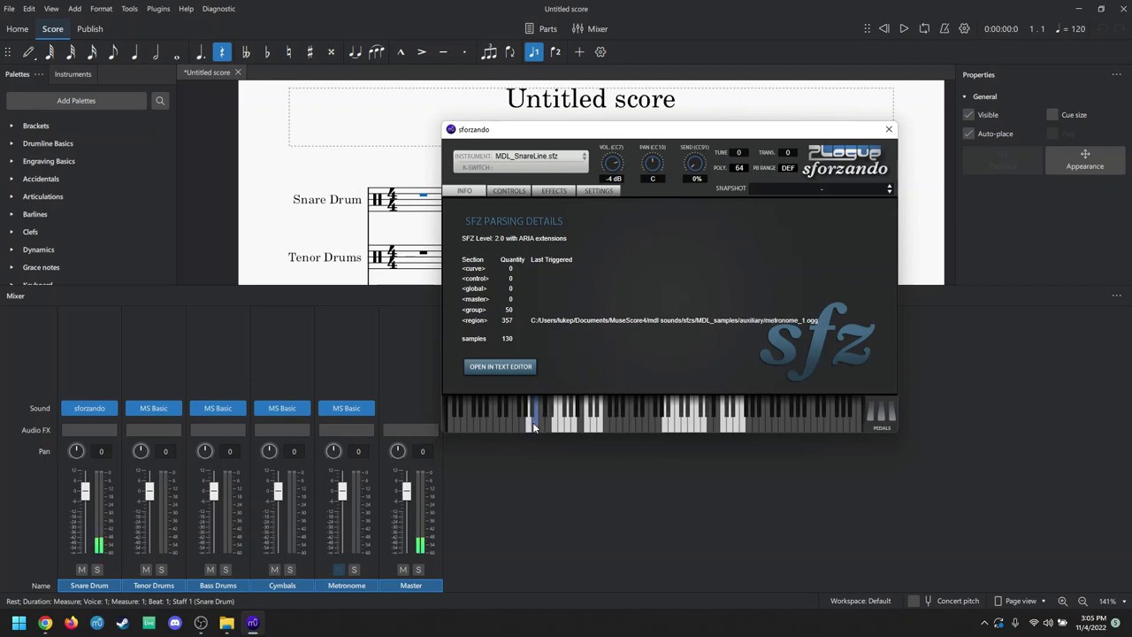
pyautogui.click(889, 130)
# Preview the snare drumset sounds, including Rim Click, Shell and Visual, in note input
pyautogui.scroll(-2, 425, 176)
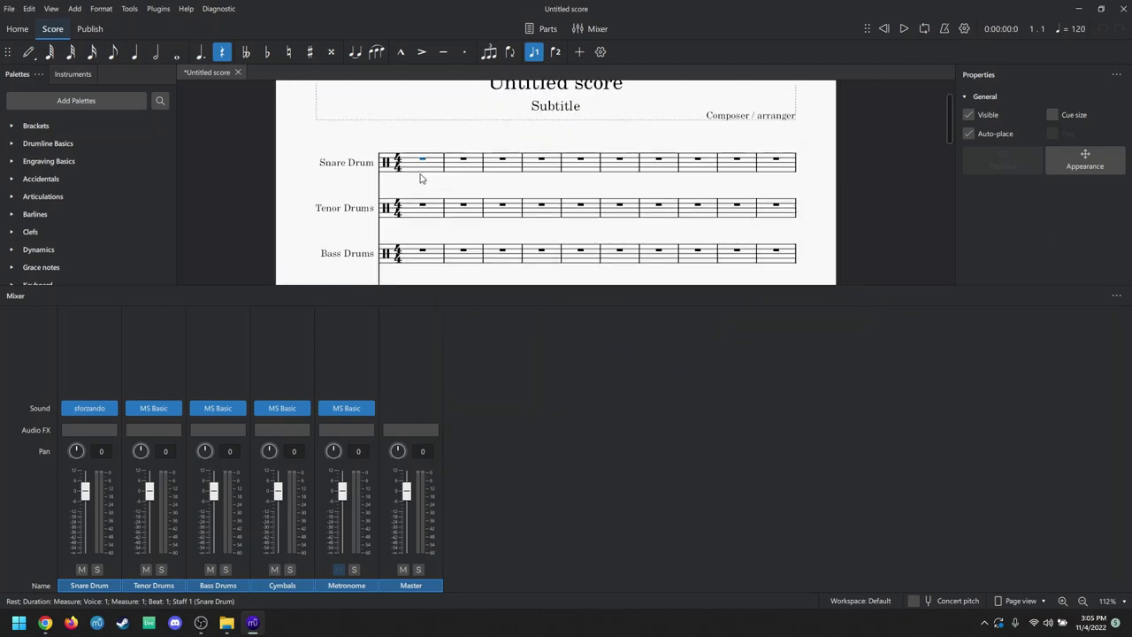
pyautogui.press('n')
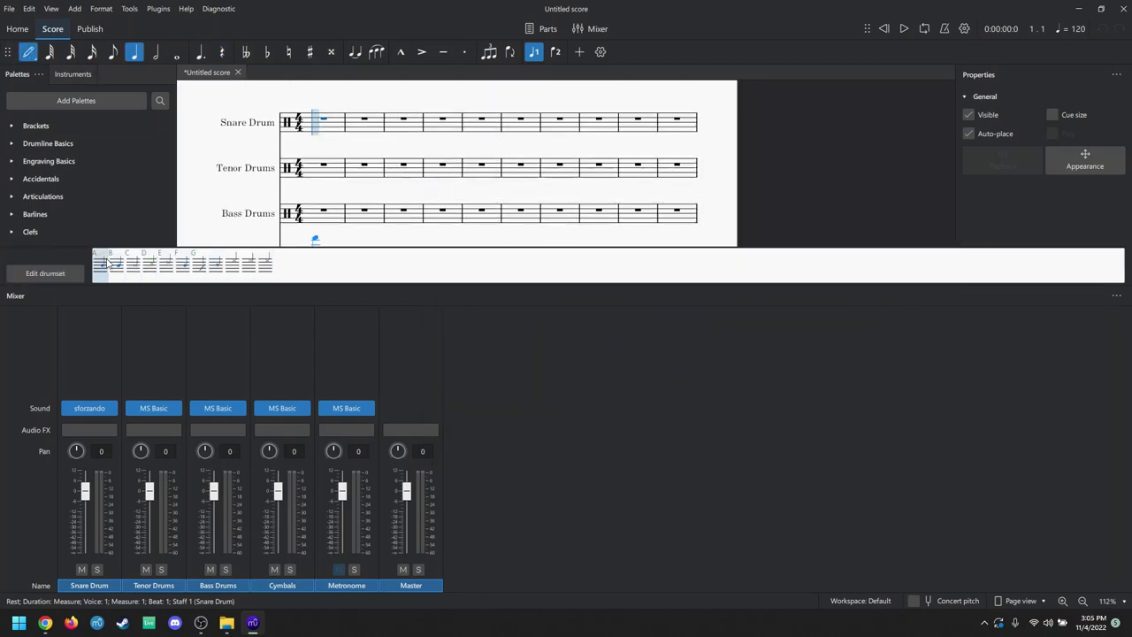
pyautogui.click(151, 265)
pyautogui.click(182, 265)
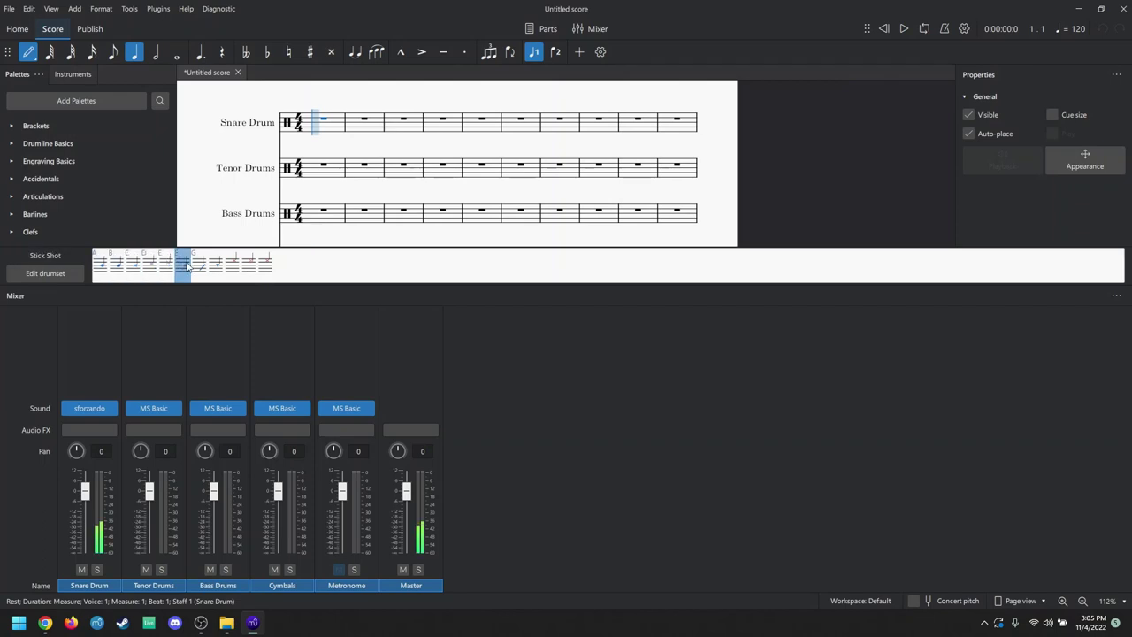
pyautogui.click(214, 266)
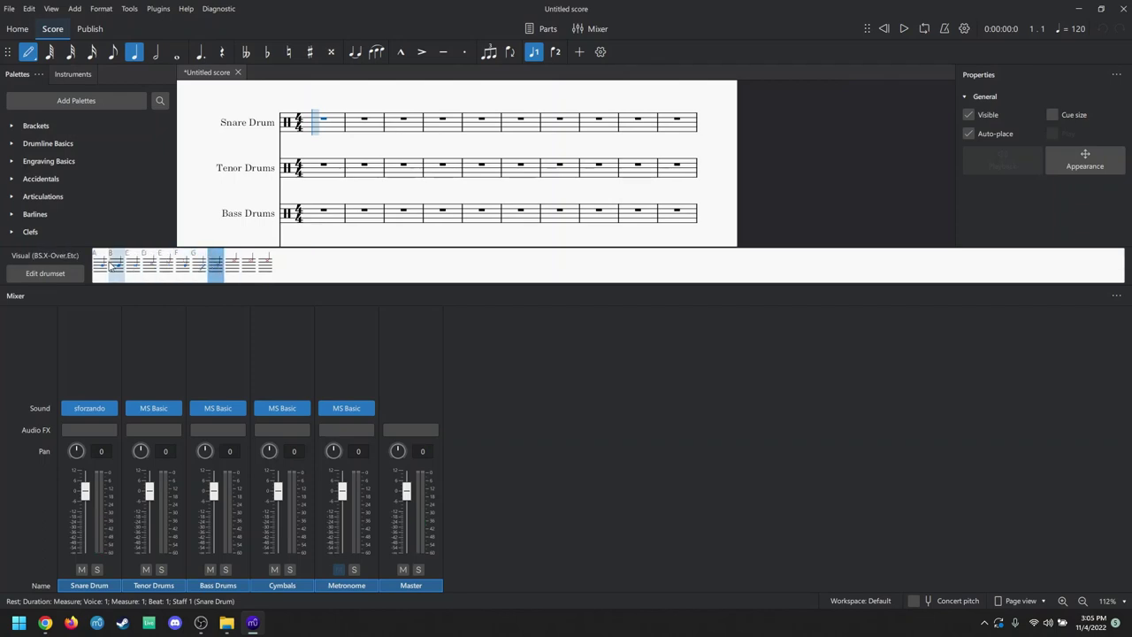
pyautogui.click(232, 265)
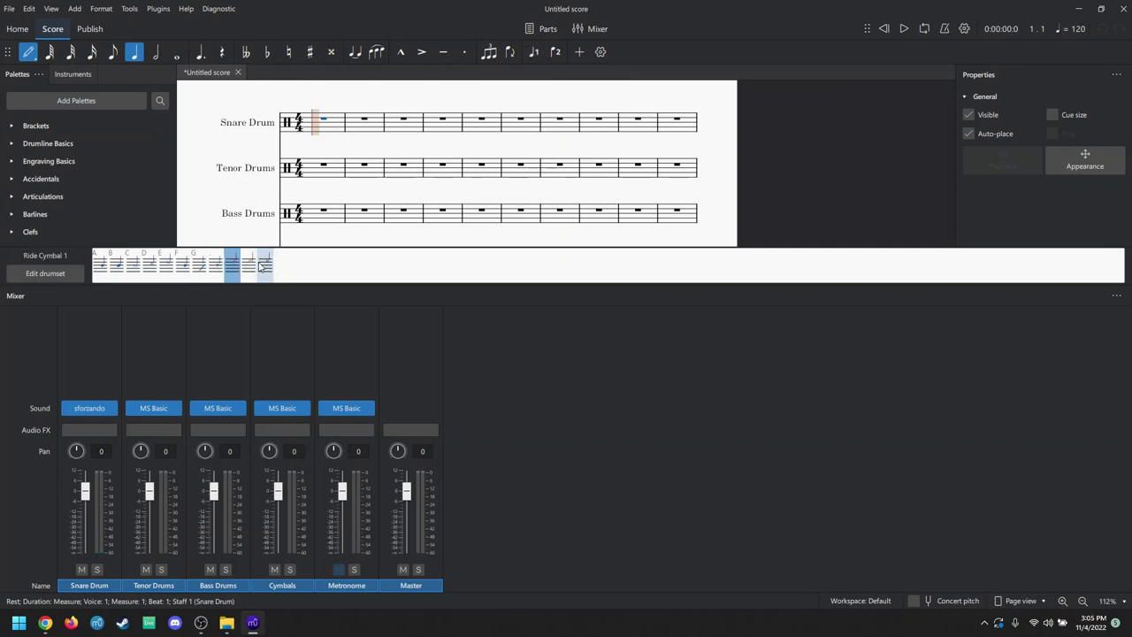
pyautogui.click(249, 265)
pyautogui.click(232, 266)
pyautogui.click(199, 265)
pyautogui.click(216, 265)
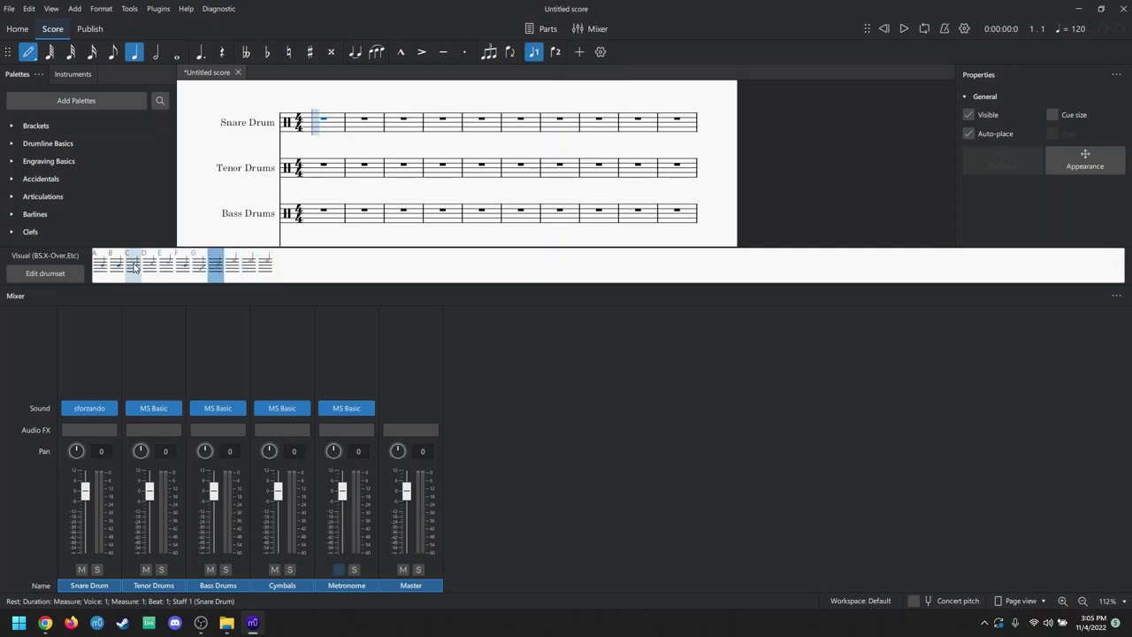
pyautogui.scroll(3, 314, 154)
pyautogui.scroll(-3, 315, 154)
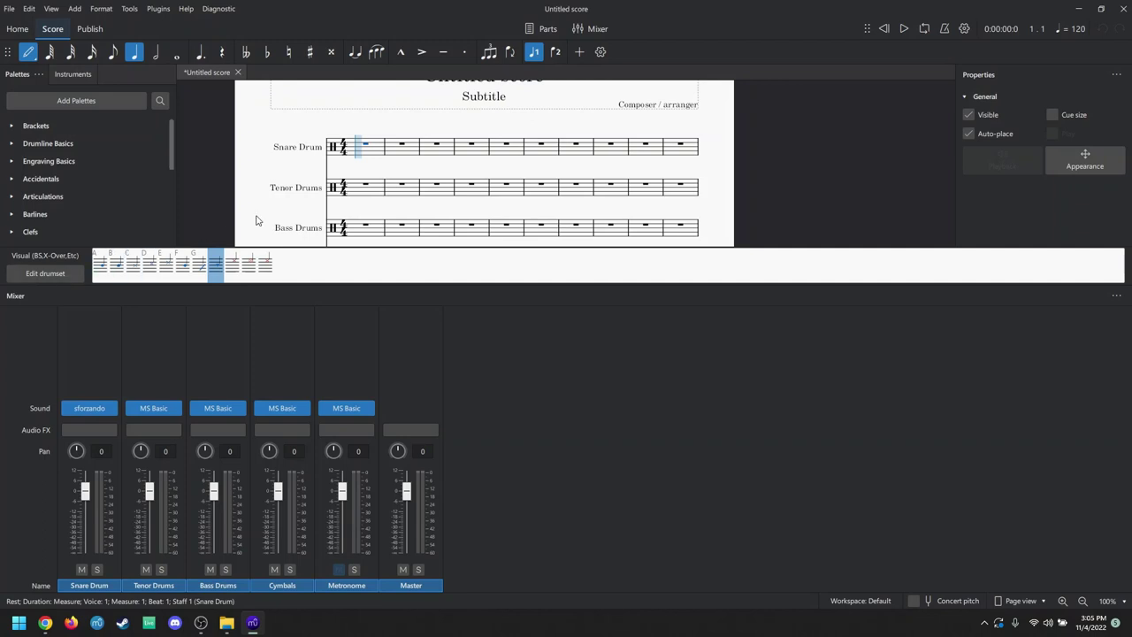
pyautogui.press('Escape')
# Minimize MuseScore and open the MuseScore4 Styles folder in File Explorer
pyautogui.click(1081, 8)
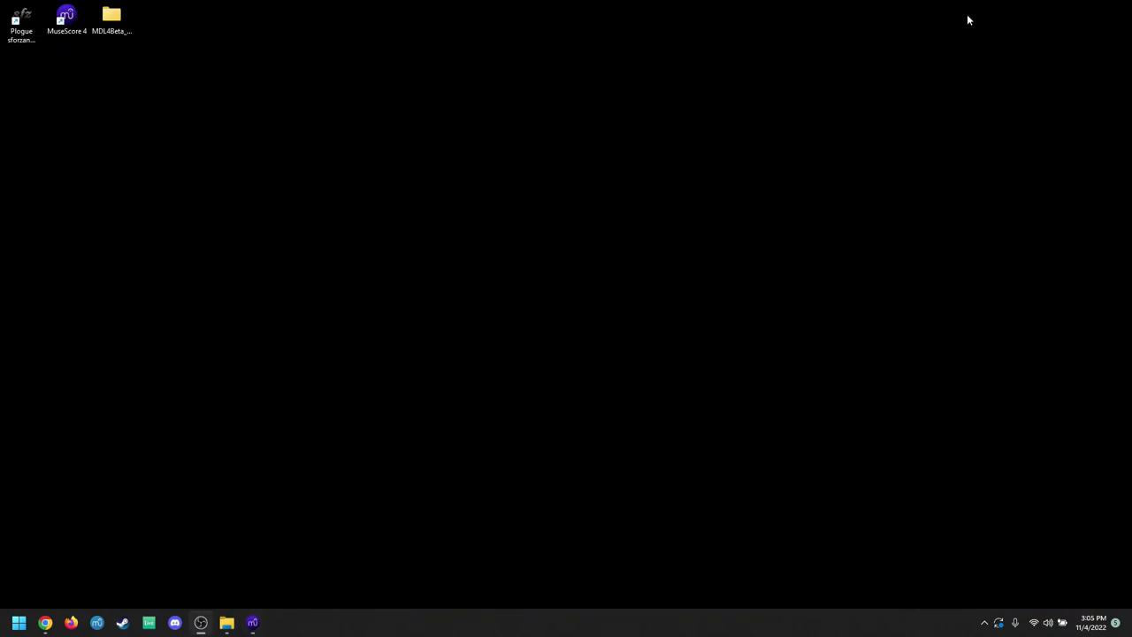
pyautogui.click(226, 622)
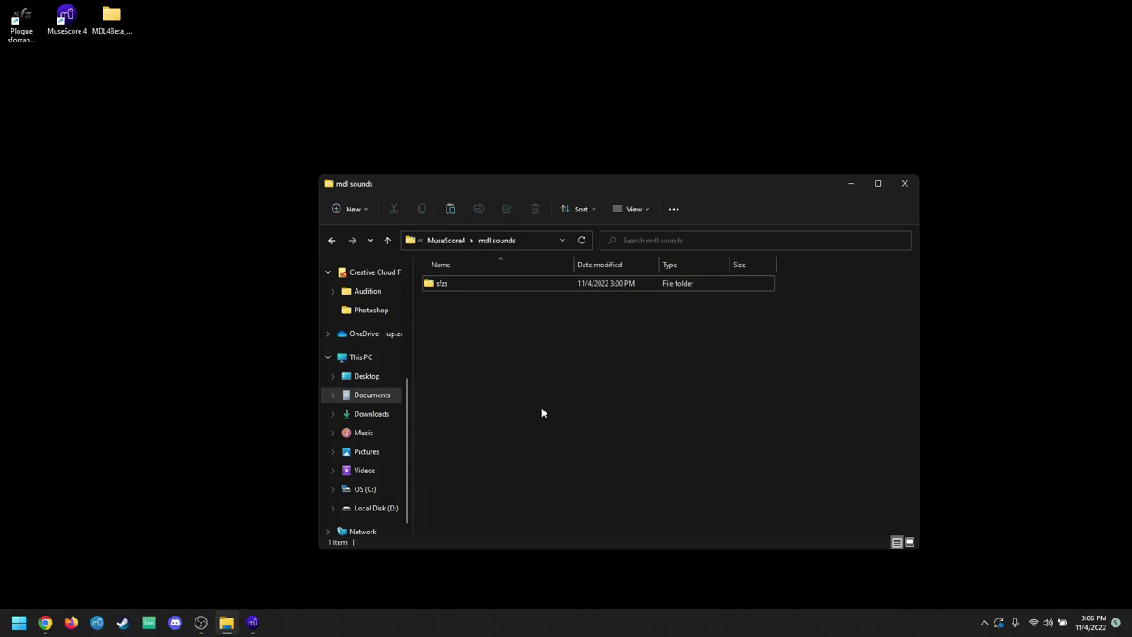
pyautogui.click(454, 239)
pyautogui.moveTo(420, 183); pyautogui.dragTo(350, 73)
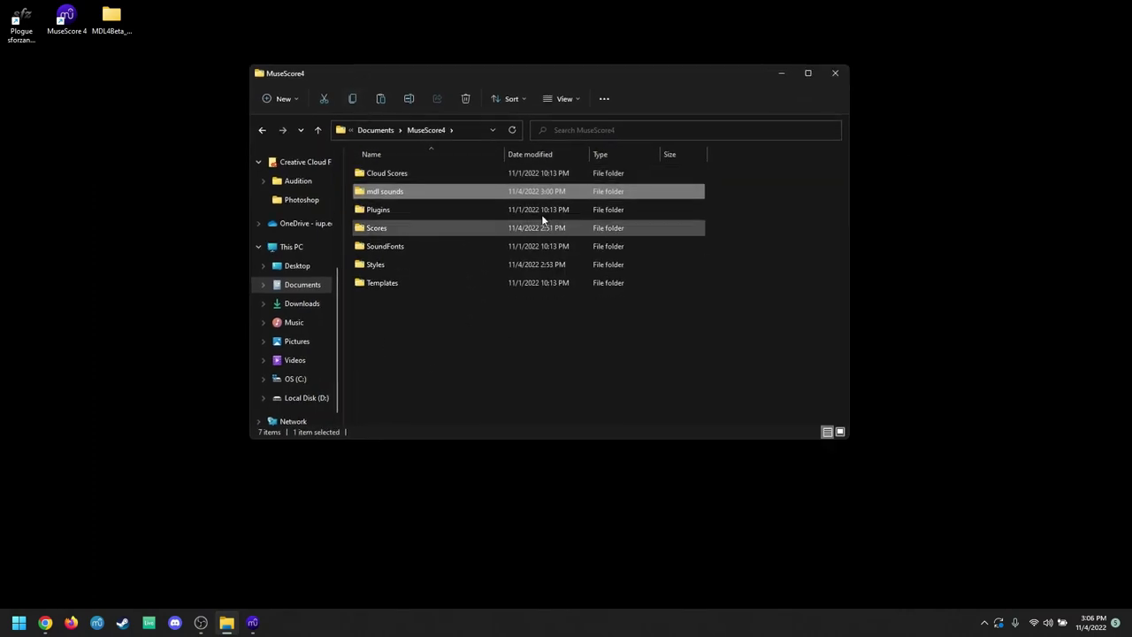
pyautogui.click(398, 330)
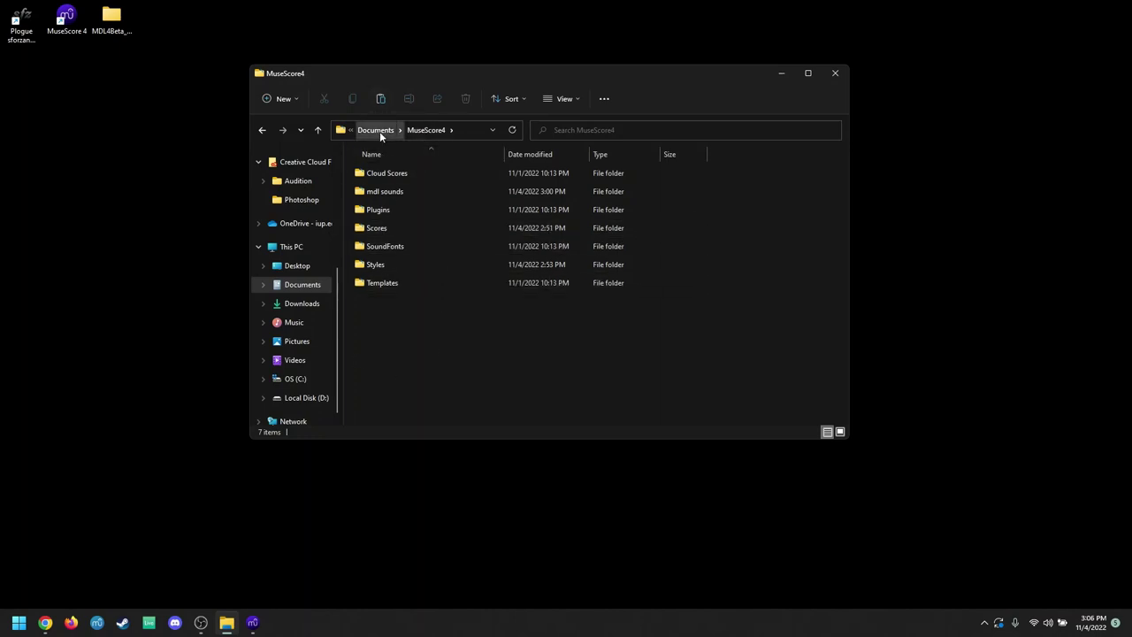
pyautogui.doubleClick(394, 263)
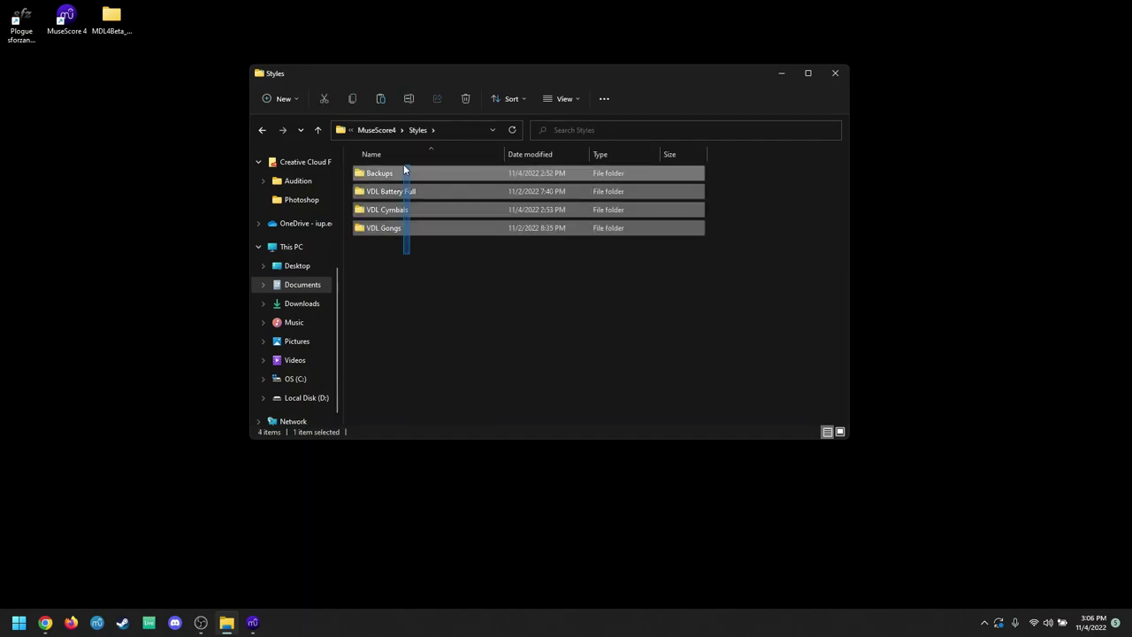
# Select and deselect the four folders Backups, VDL Battery Full, VDL Cymbals and VDL Gongs
pyautogui.moveTo(403, 164); pyautogui.dragTo(403, 164)
pyautogui.click(437, 306)
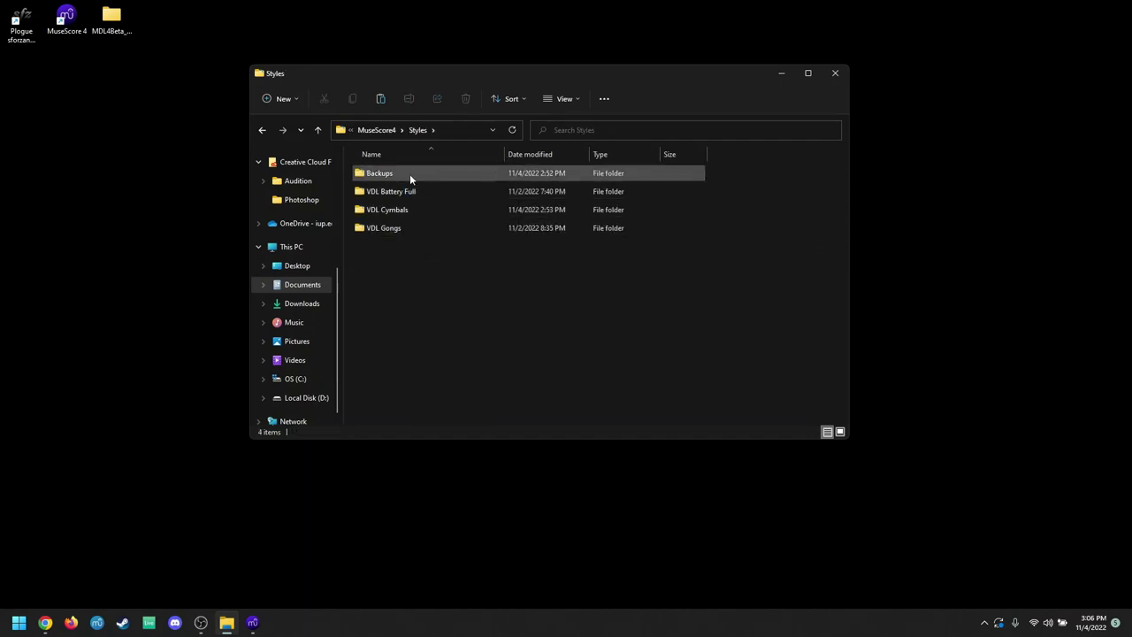
pyautogui.moveTo(733, 268); pyautogui.dragTo(604, 148)
pyautogui.click(561, 260)
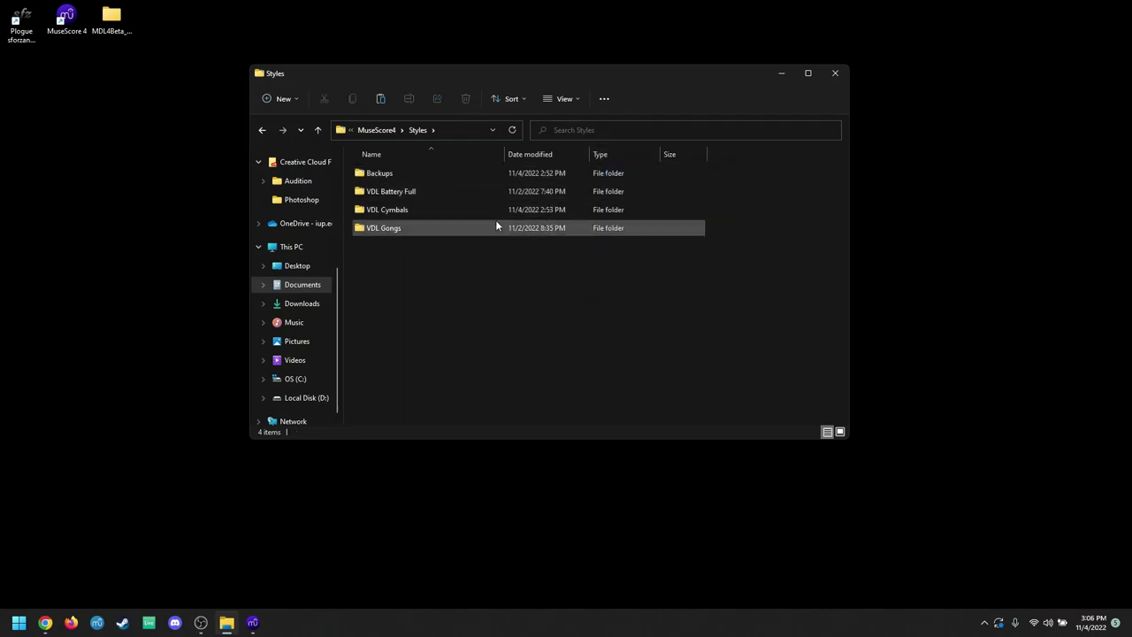
pyautogui.moveTo(433, 269); pyautogui.dragTo(449, 174)
pyautogui.click(437, 268)
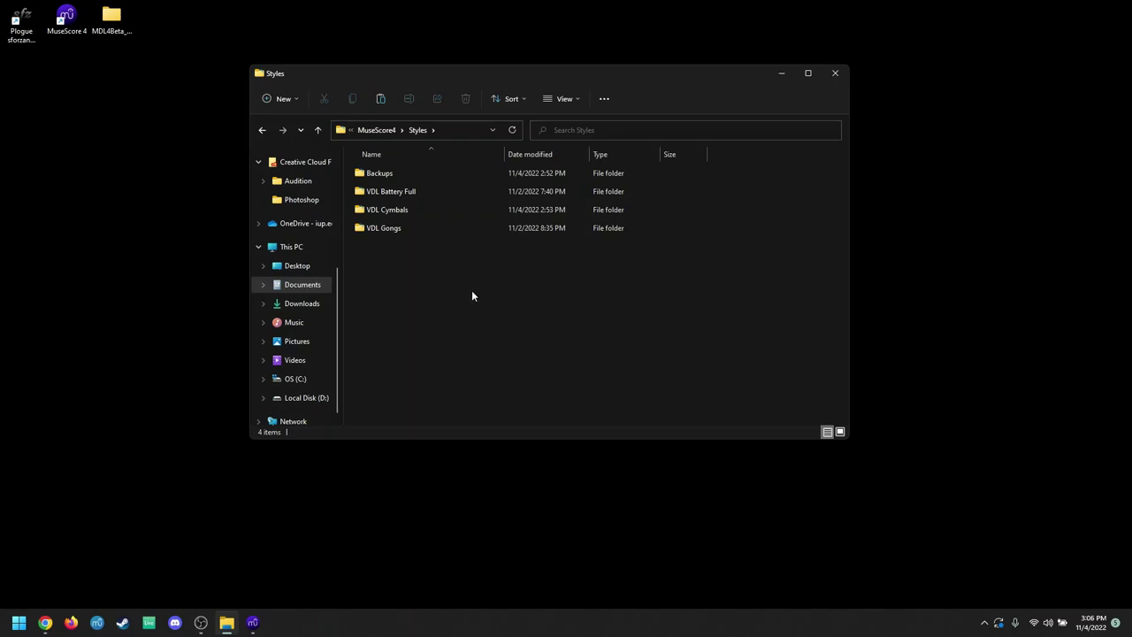
pyautogui.moveTo(45, 622)
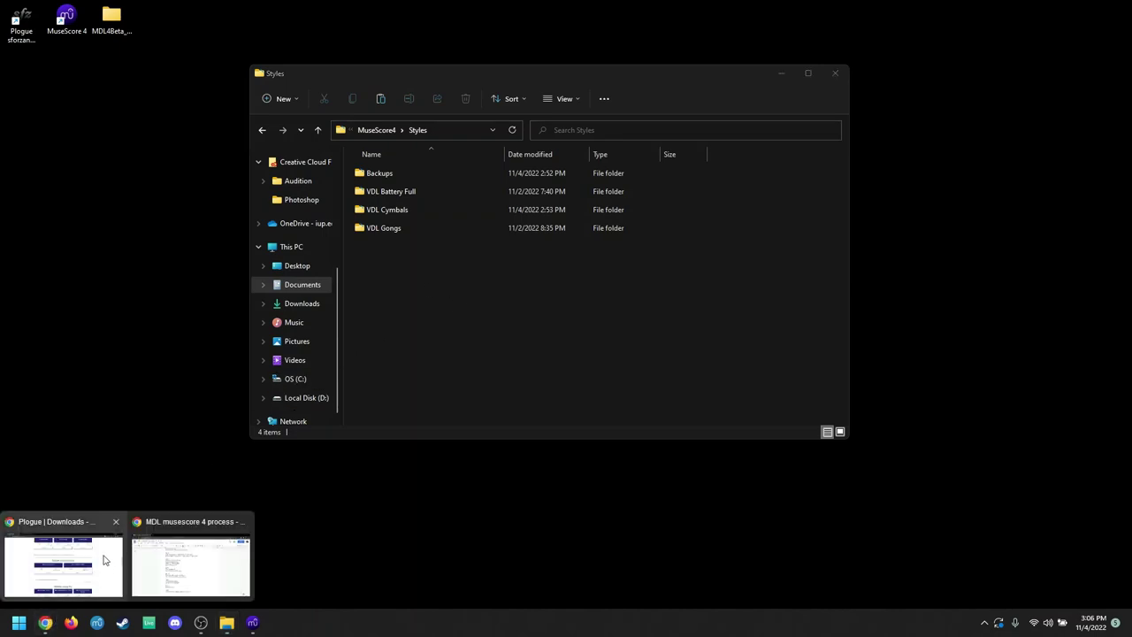
# Download the MDL4Beta_Pack folder from Google Drive as a zip and open its inner folder
pyautogui.click(46, 623)
pyautogui.click(215, 9)
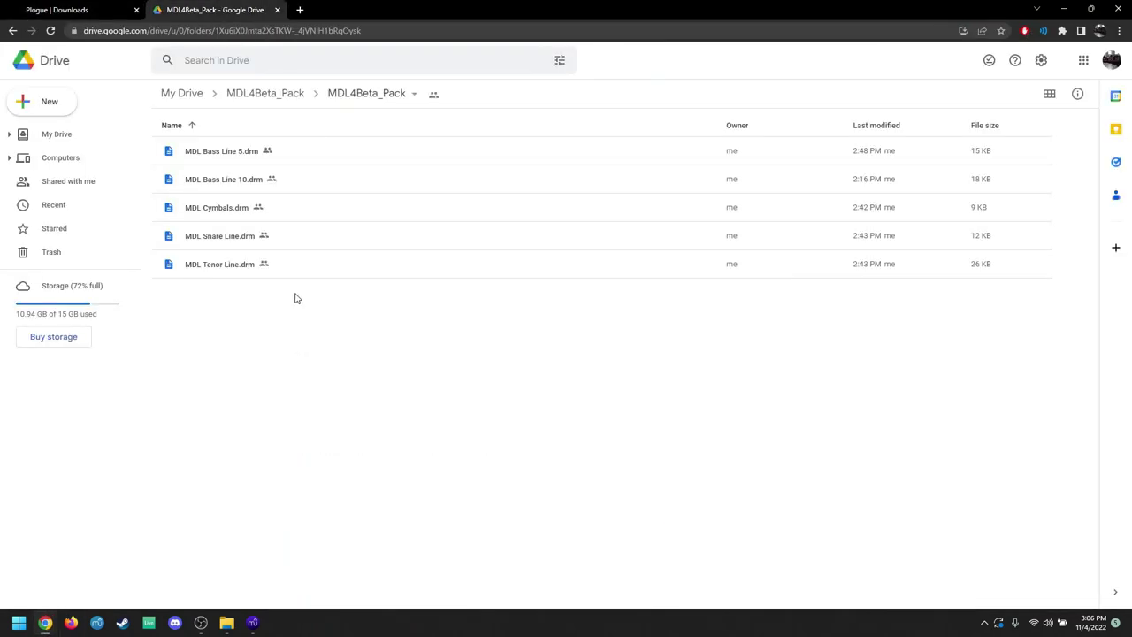
pyautogui.moveTo(296, 296); pyautogui.dragTo(265, 142)
pyautogui.click(282, 105)
pyautogui.rightClick(229, 155)
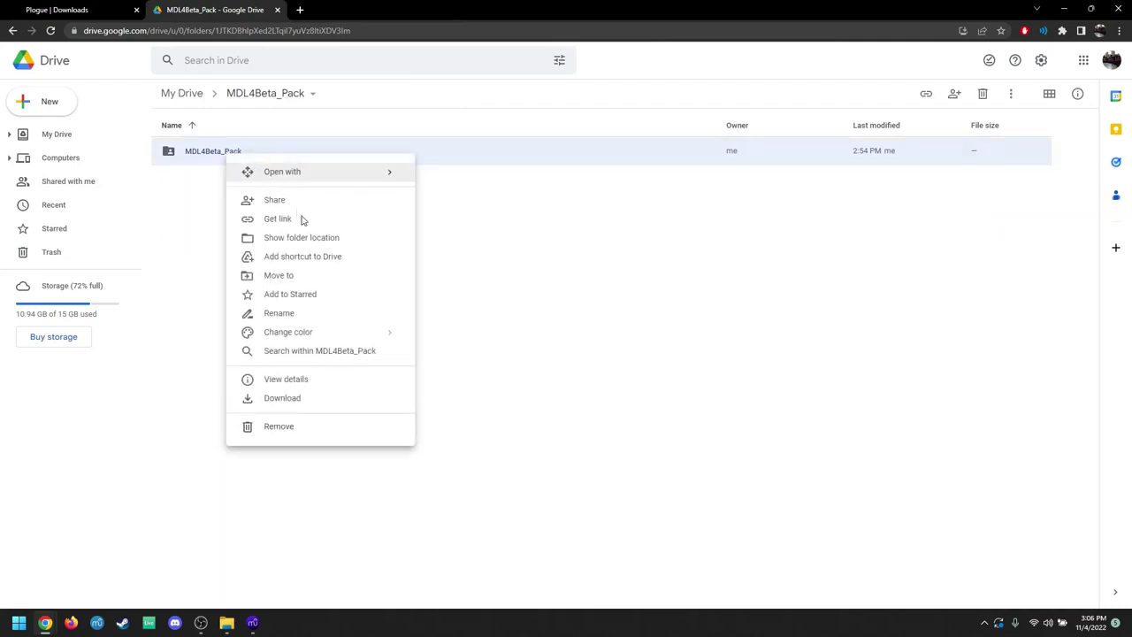
pyautogui.click(292, 400)
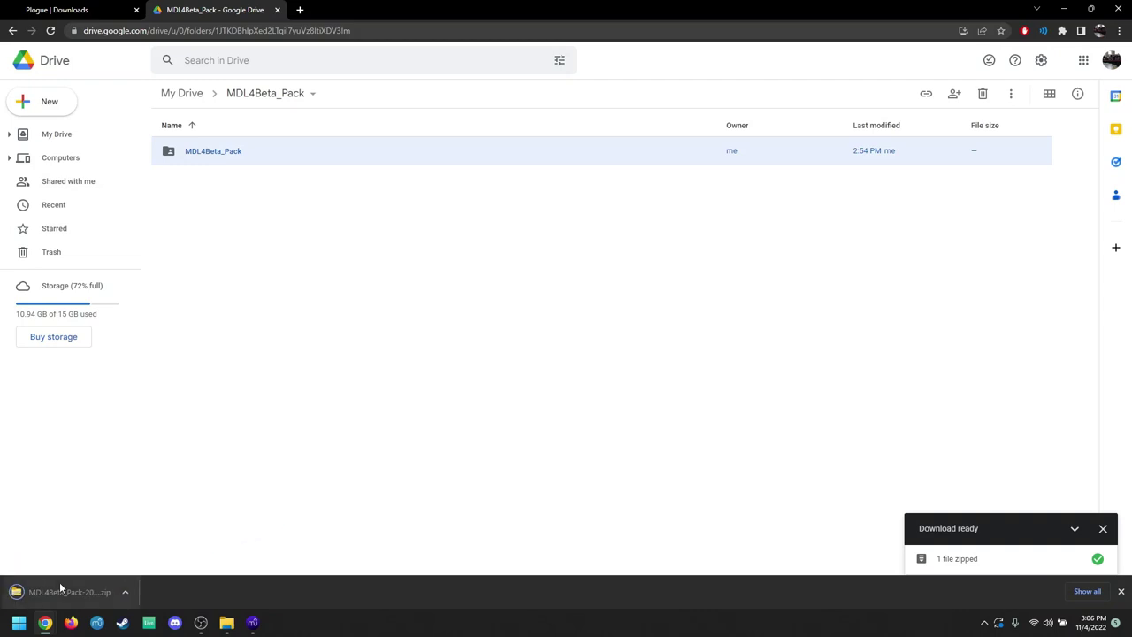
pyautogui.click(59, 586)
pyautogui.click(419, 191)
pyautogui.doubleClick(419, 190)
# Extract the zip to Downloads and place the extracted folder beside the Styles window
pyautogui.click(642, 115)
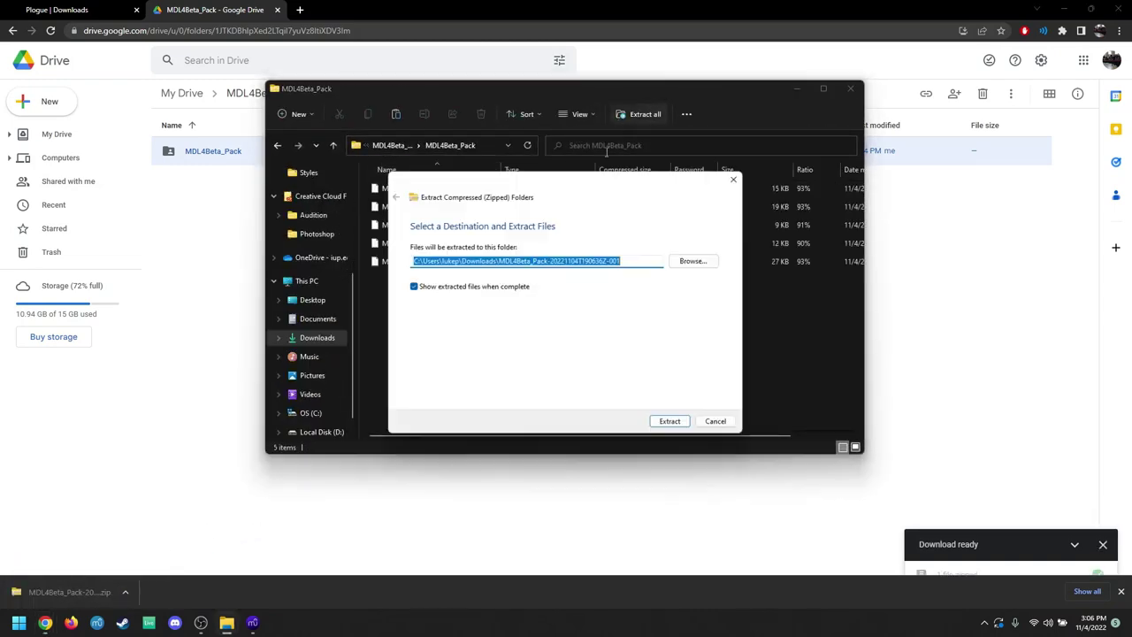
pyautogui.click(678, 422)
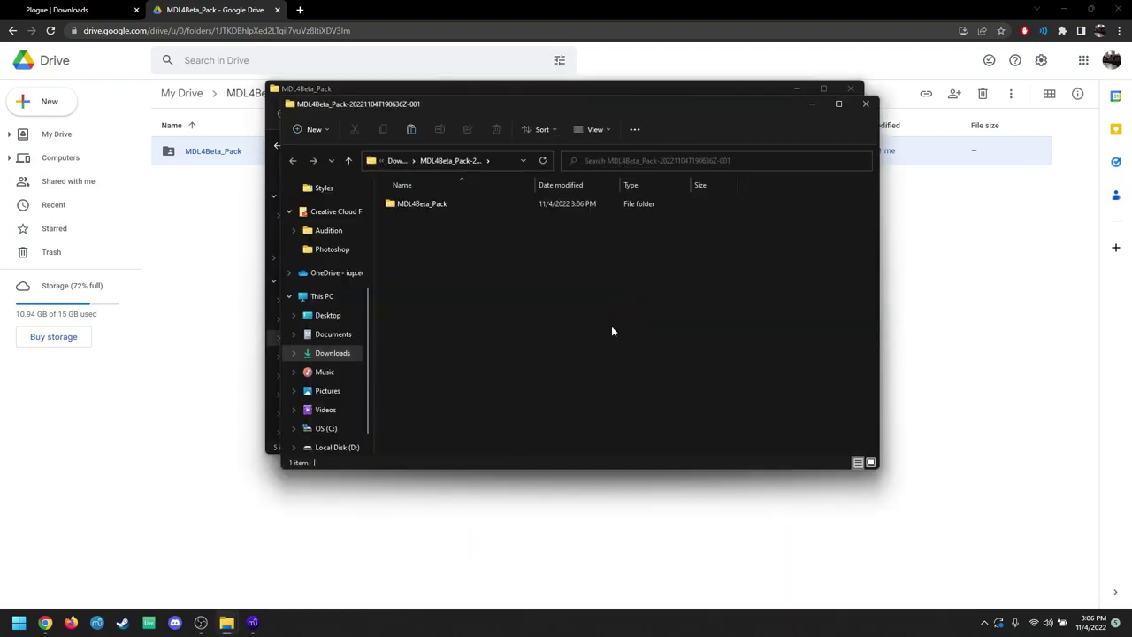
pyautogui.doubleClick(430, 205)
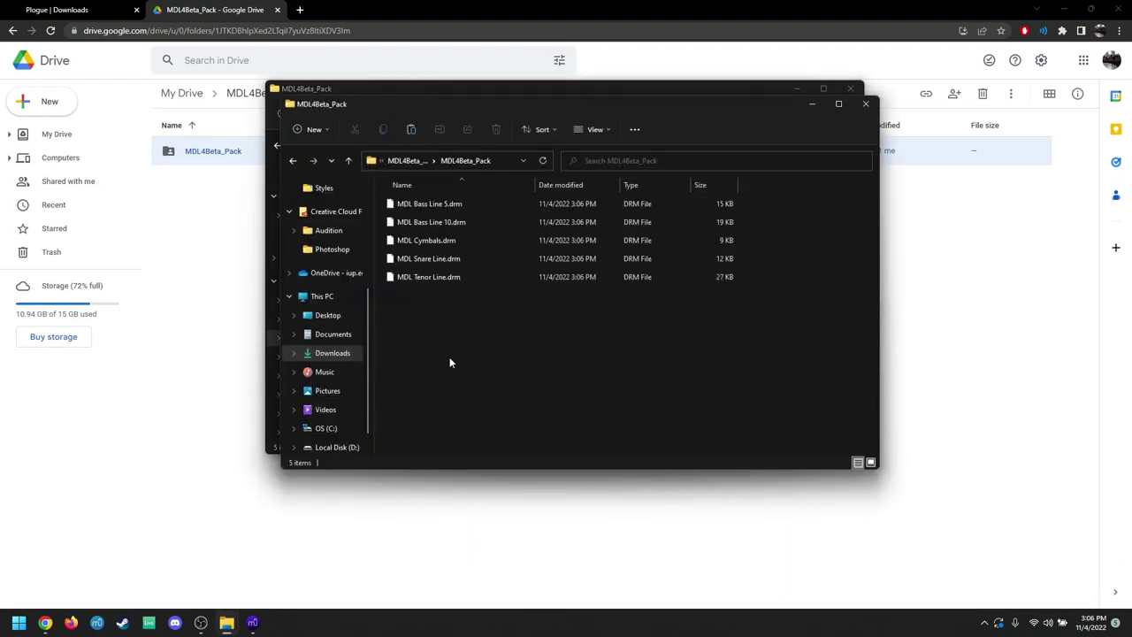
pyautogui.moveTo(227, 623)
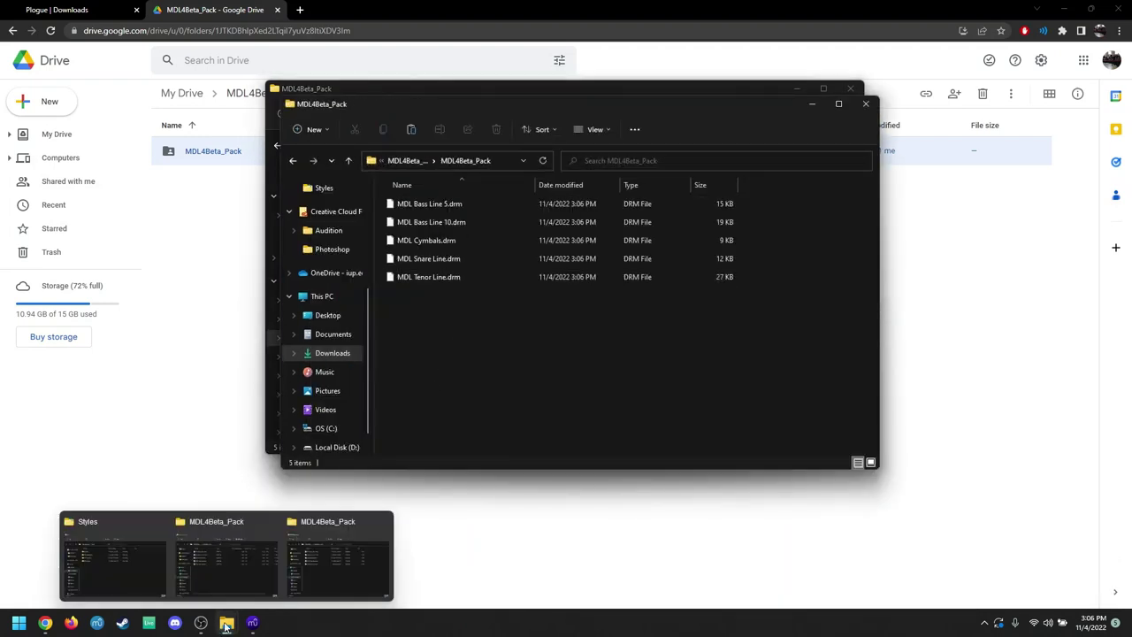
pyautogui.click(128, 557)
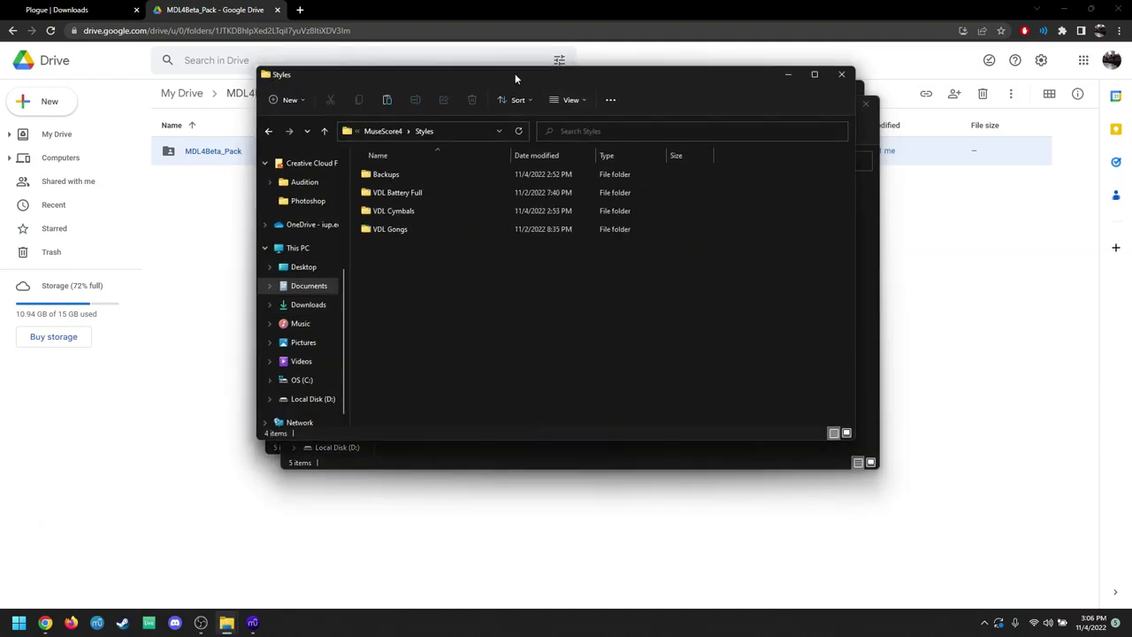
pyautogui.moveTo(542, 84); pyautogui.dragTo(808, 194)
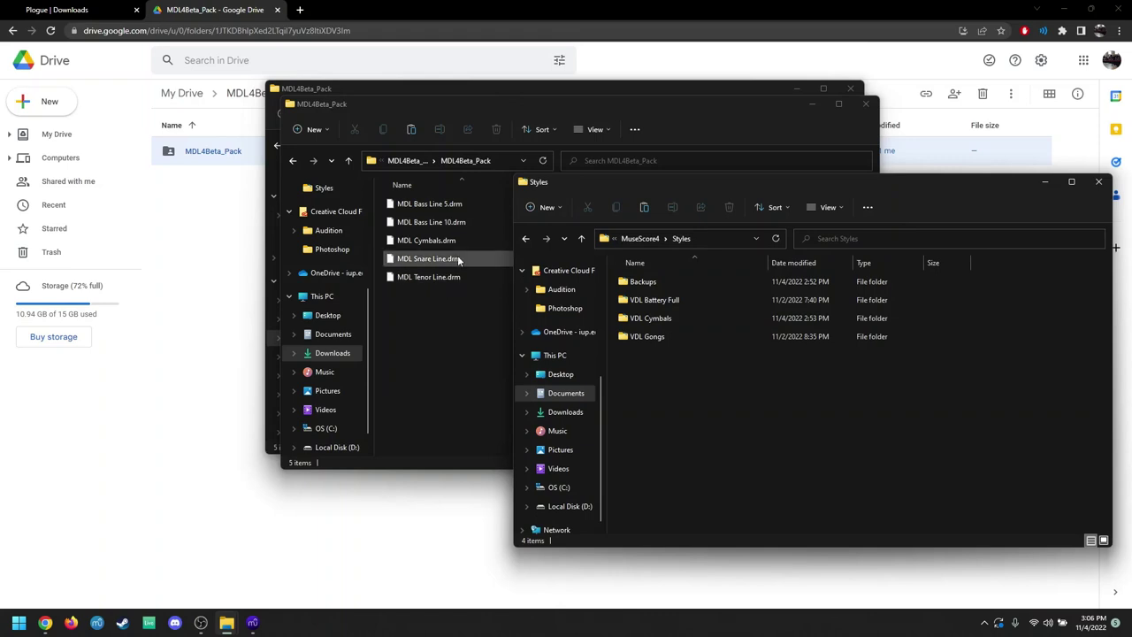
# Move the five .drm drumset files into Styles and close the Explorer windows
pyautogui.moveTo(444, 315); pyautogui.dragTo(952, 477)
pyautogui.click(719, 460)
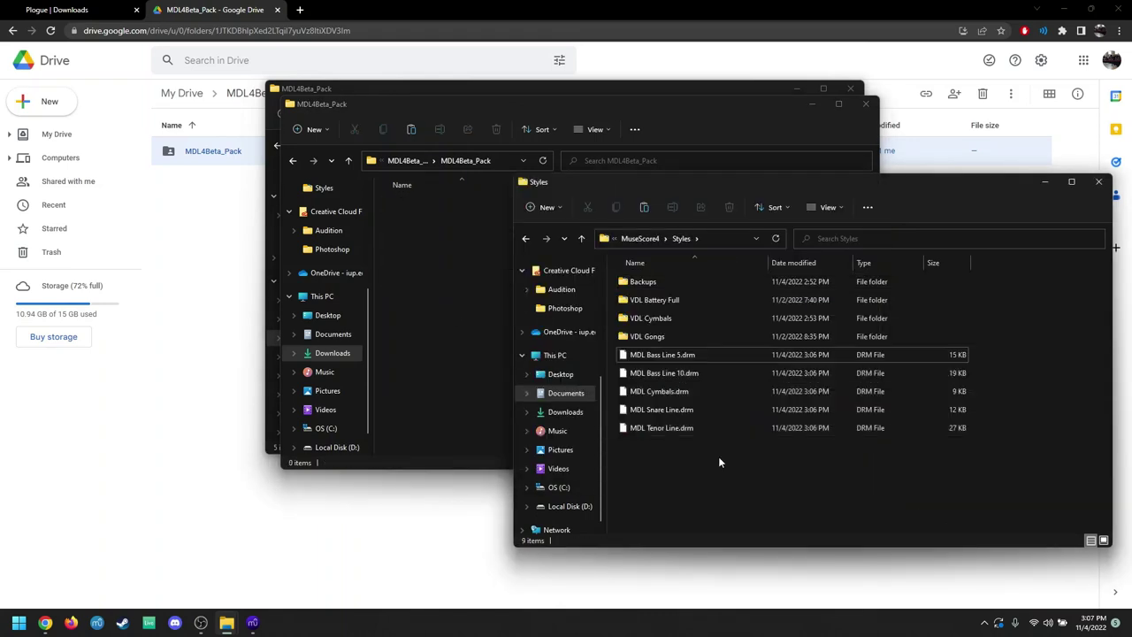
pyautogui.click(860, 105)
pyautogui.click(851, 88)
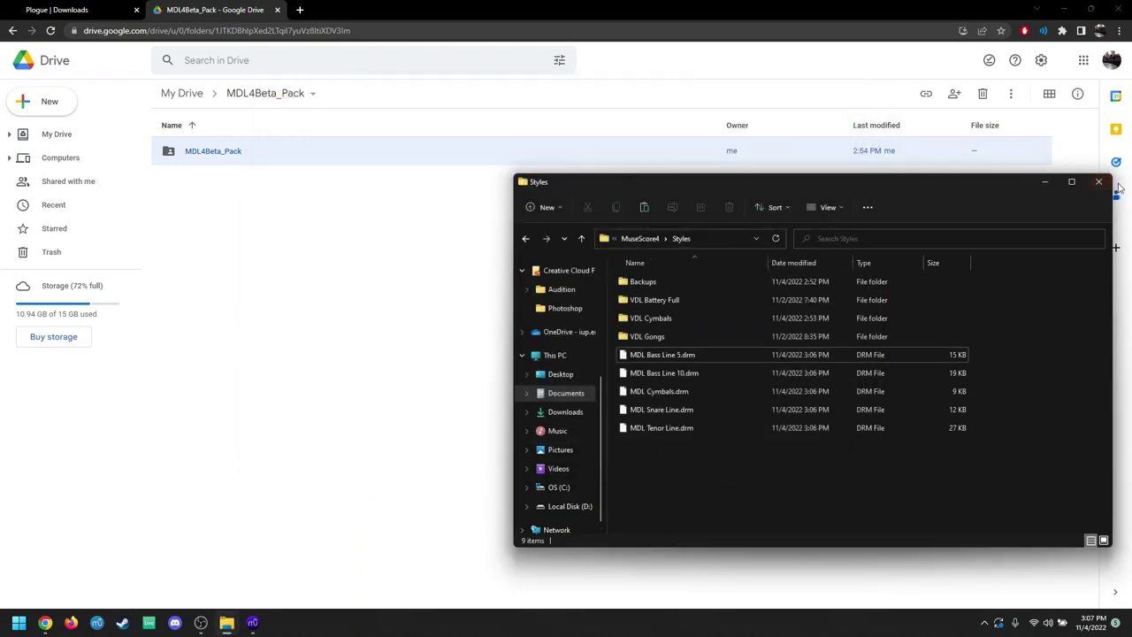
pyautogui.click(1099, 181)
# Return to MuseScore and start note input on the first Snare Drum measure
pyautogui.click(1059, 8)
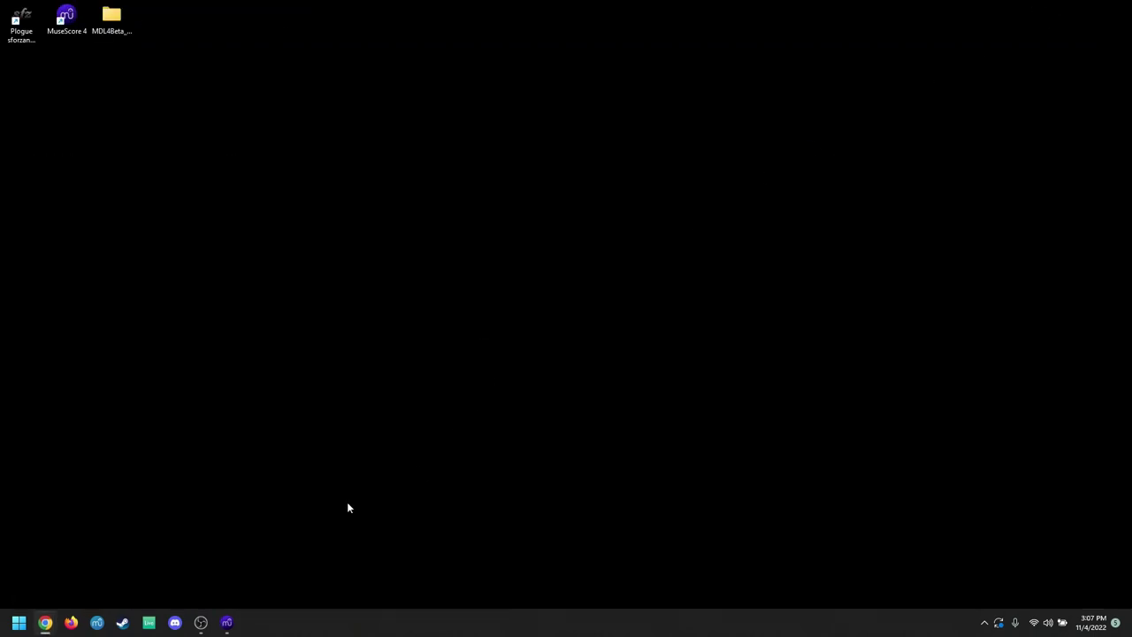
pyautogui.click(227, 624)
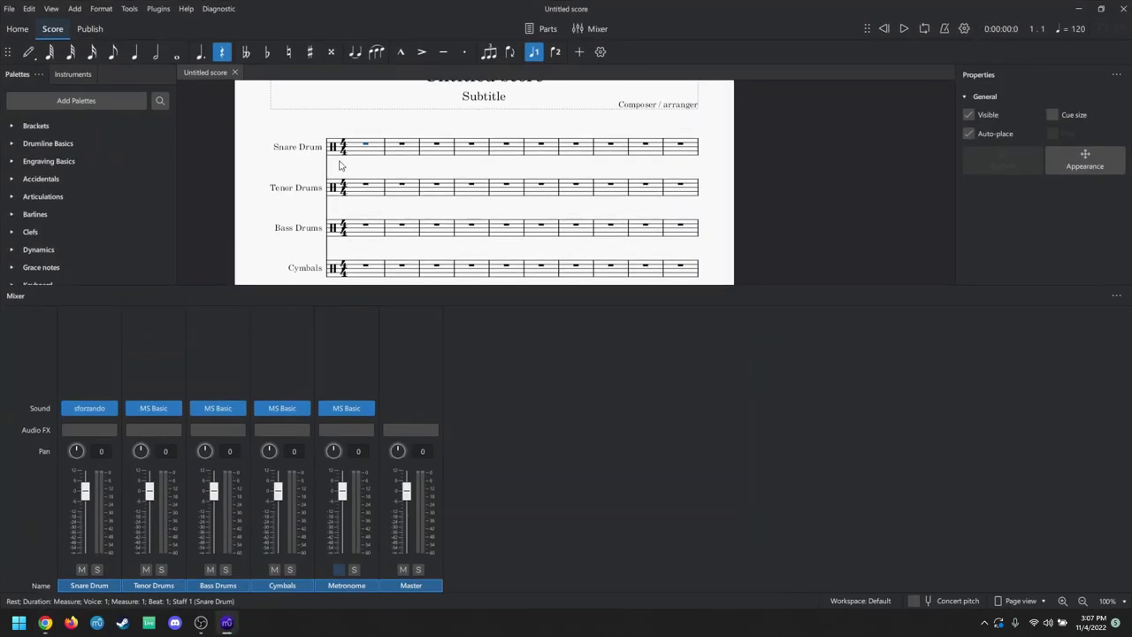
pyautogui.click(367, 146)
pyautogui.press('n')
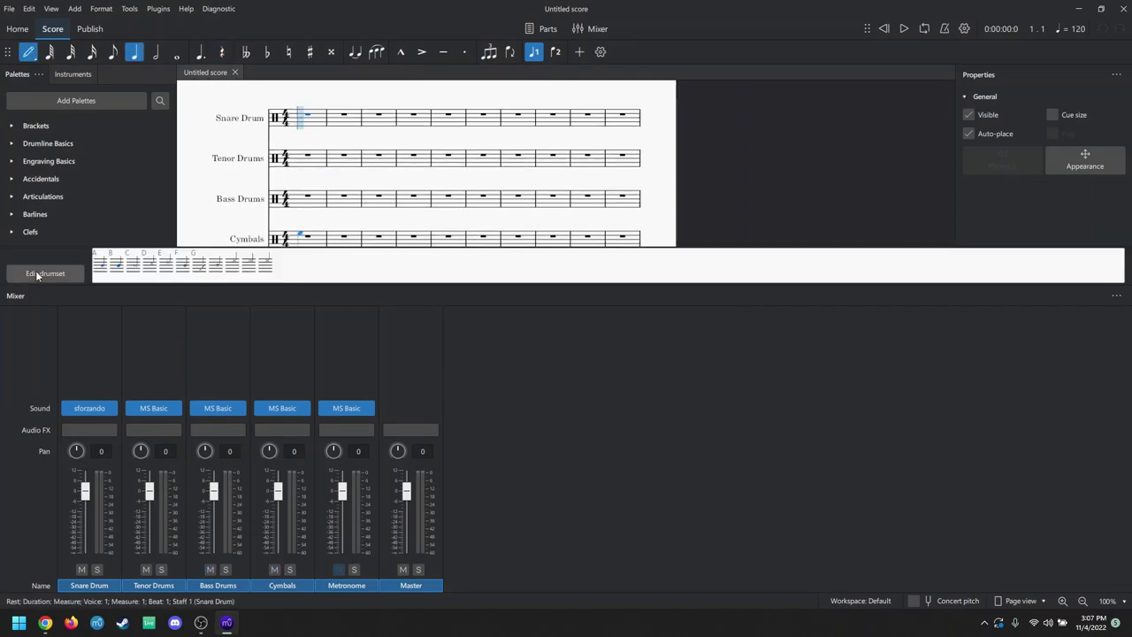
# Load MDL Snare Line.drm into the snare's drumset editor
pyautogui.click(45, 274)
pyautogui.click(386, 423)
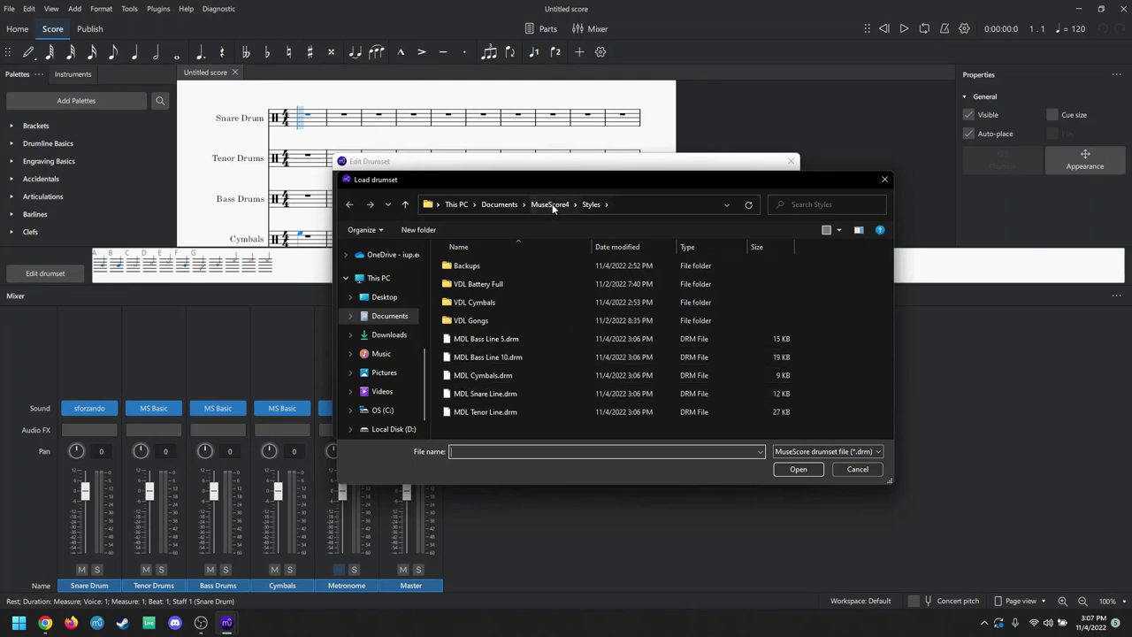
pyautogui.click(485, 393)
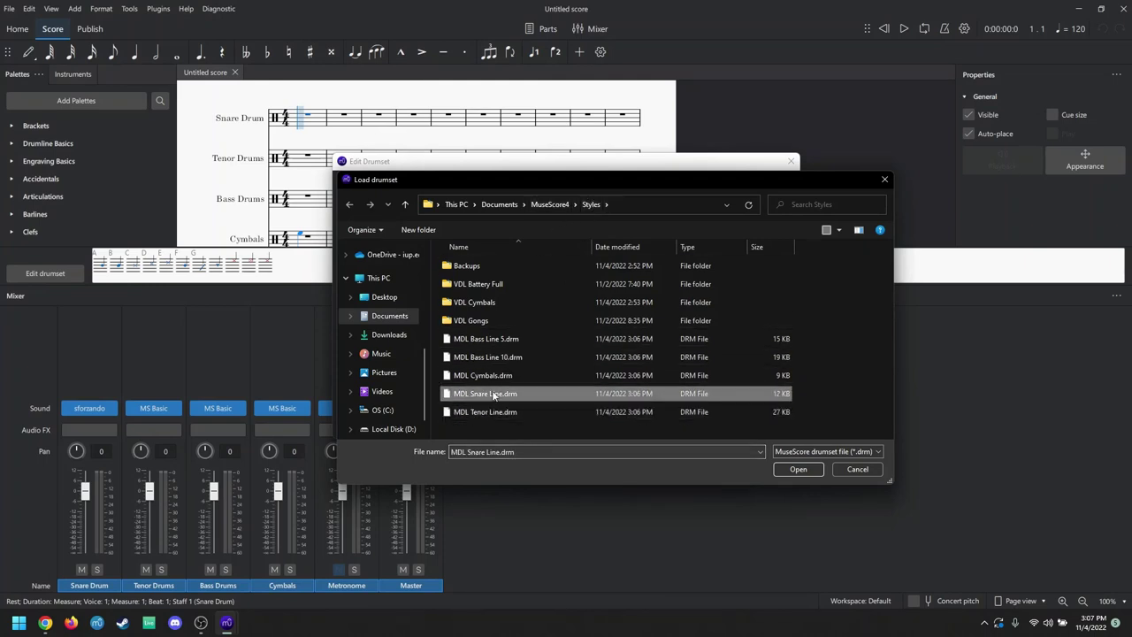
pyautogui.click(483, 375)
pyautogui.click(488, 356)
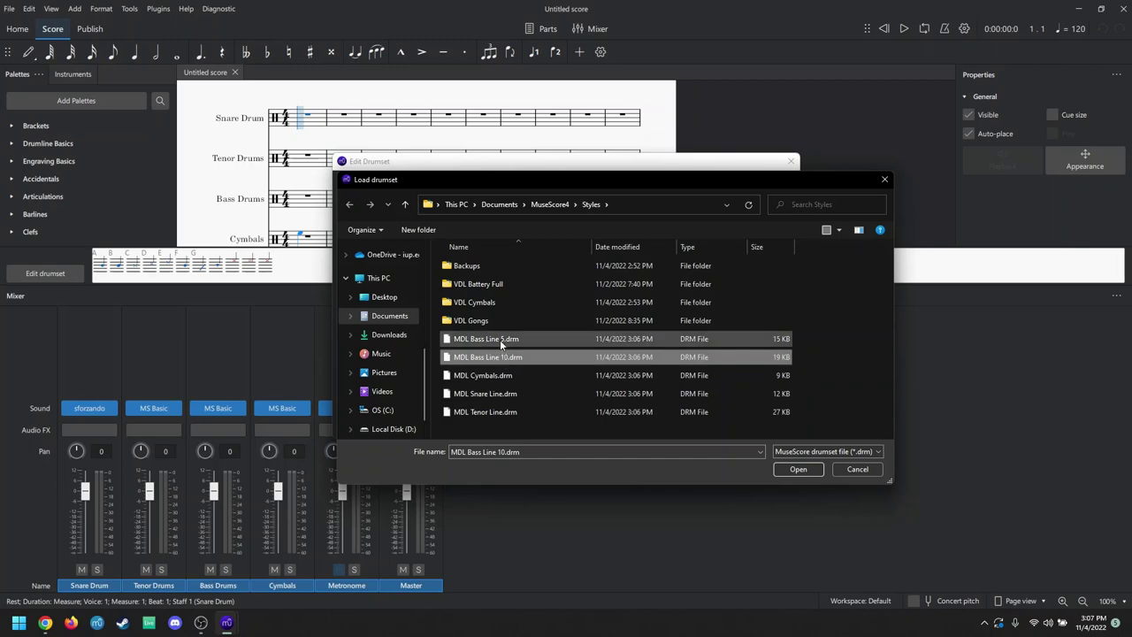
pyautogui.doubleClick(493, 393)
pyautogui.scroll(-6, 455, 227)
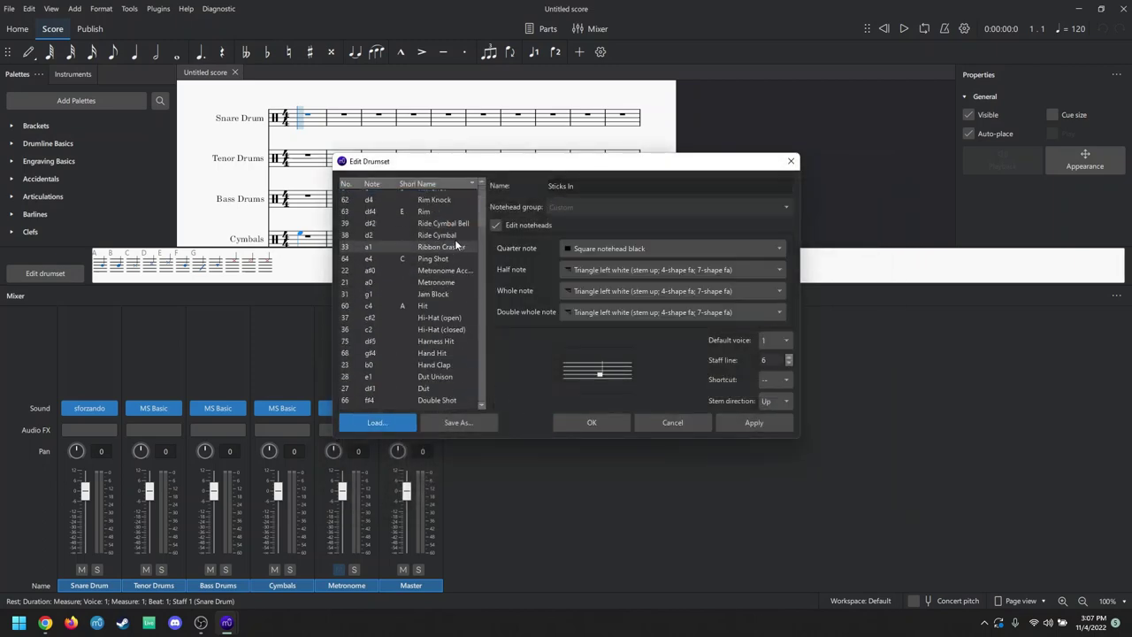
# Apply the loaded MDL drumset and close the drumset editor
pyautogui.click(459, 255)
pyautogui.click(593, 422)
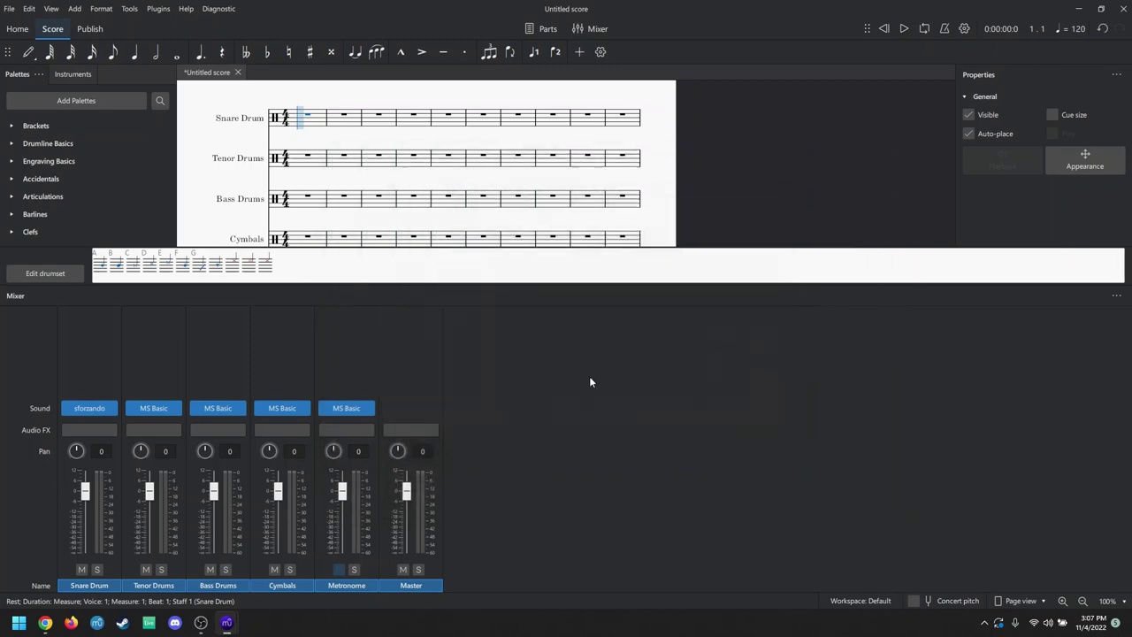
pyautogui.scroll(1, 341, 152)
pyautogui.press('Escape')
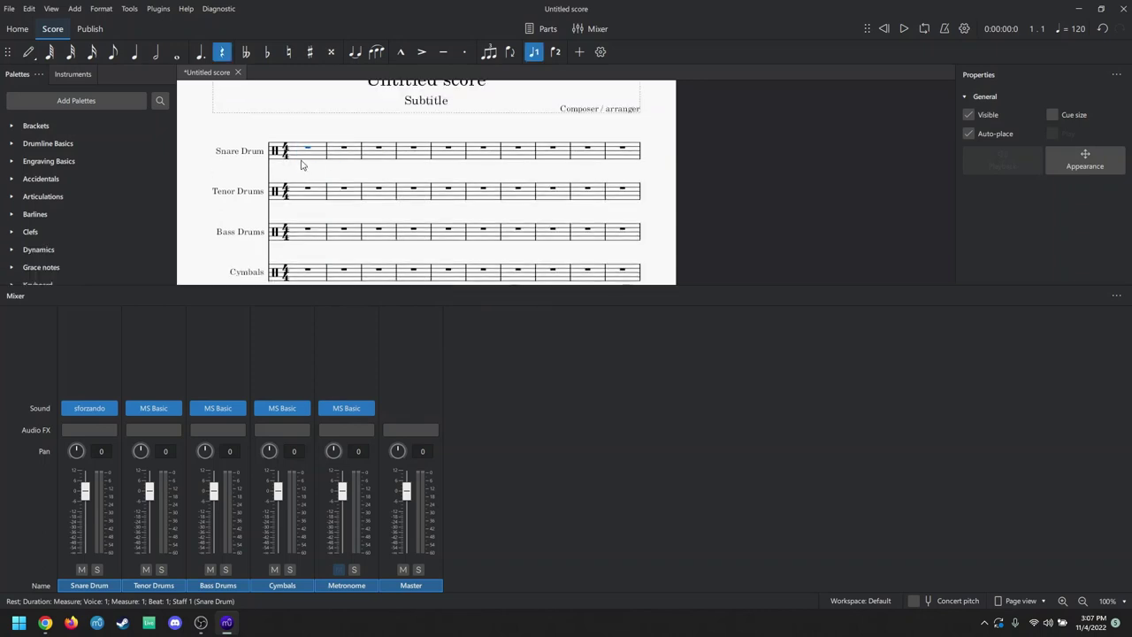
pyautogui.scroll(5, 300, 164)
pyautogui.press('n')
pyautogui.press('Escape')
pyautogui.press('n')
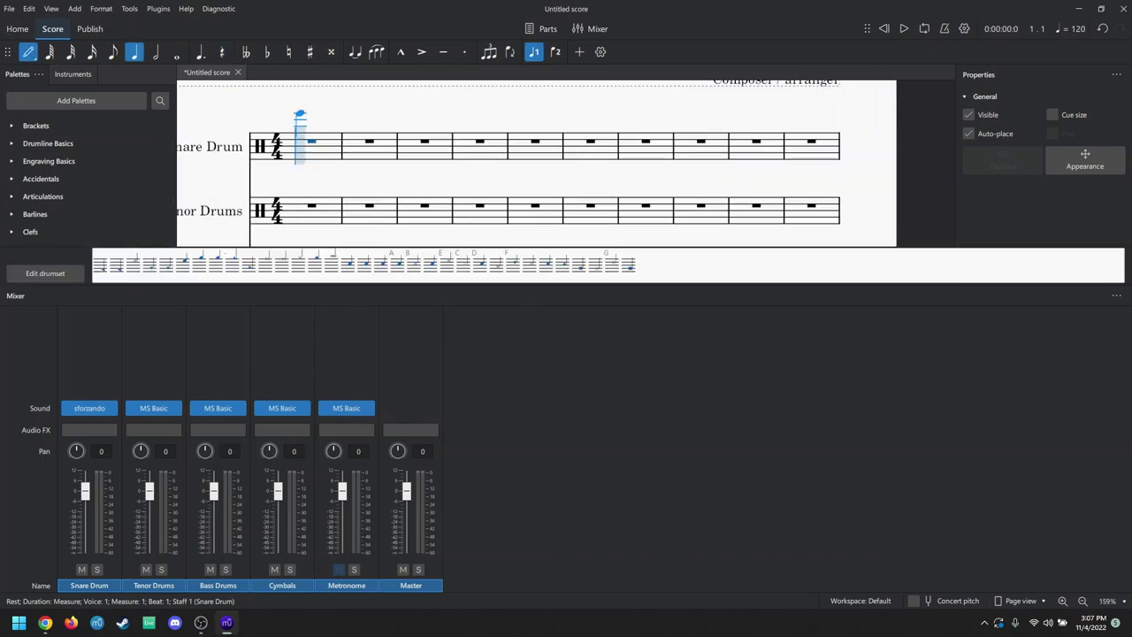
# Enter sixteenth-note Hits and rim shots in the first Snare Drum measure
pyautogui.click(500, 264)
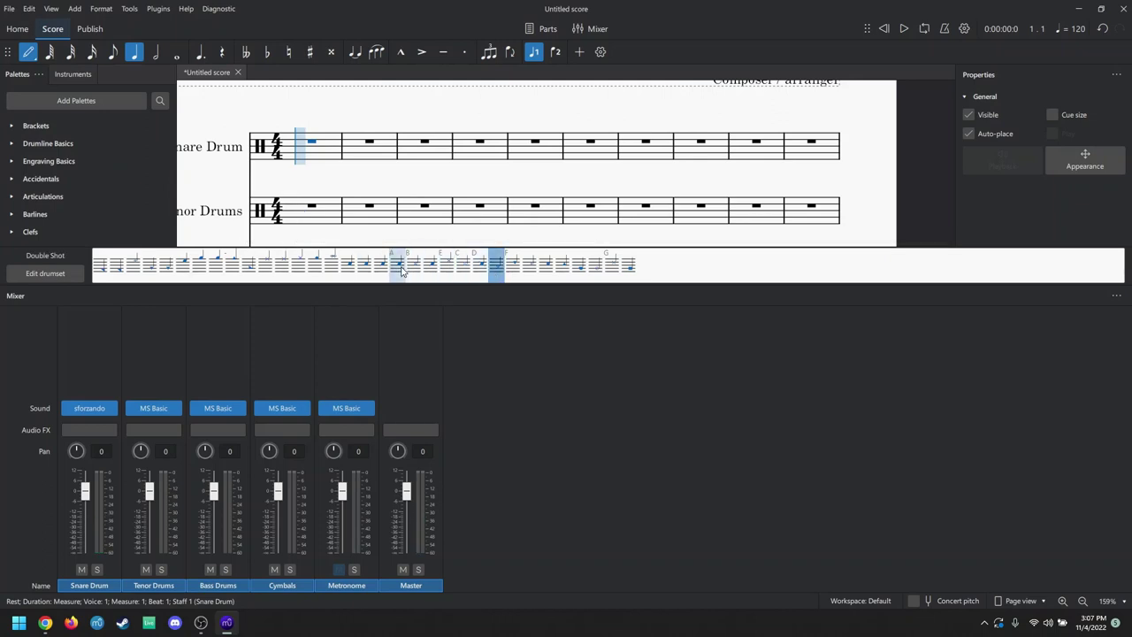
pyautogui.click(397, 264)
pyautogui.scroll(-3, 316, 158)
pyautogui.click(305, 150)
pyautogui.press('r')
pyautogui.press('r')
pyautogui.press('r')
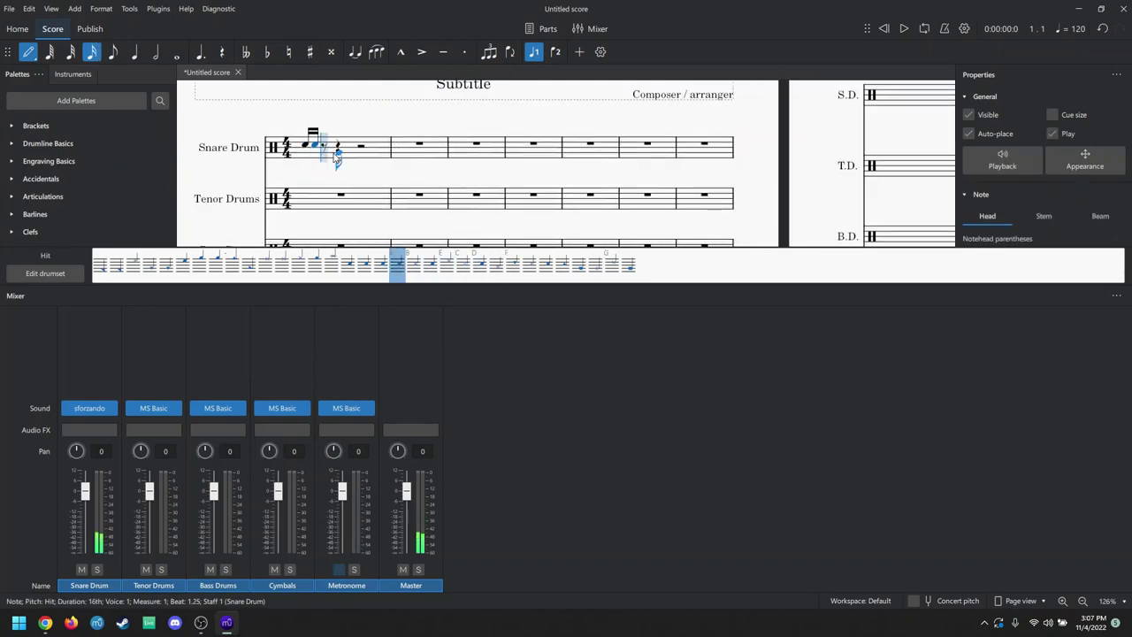
pyautogui.press('b')
pyautogui.press('b')
pyautogui.press('b')
pyautogui.press('b')
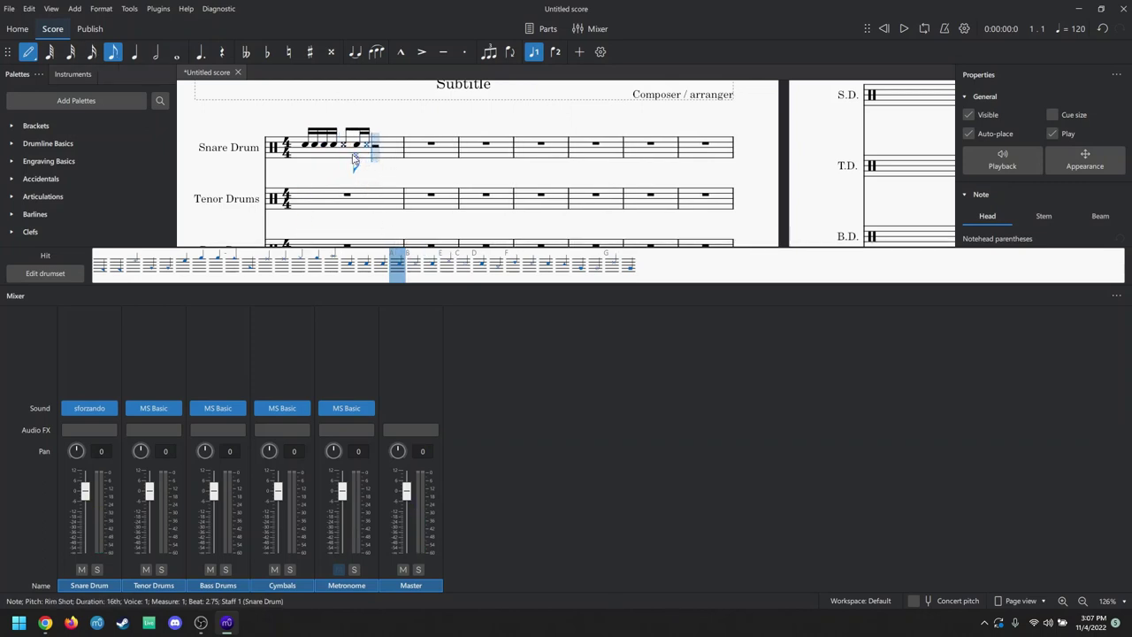
pyautogui.press('Escape')
# Play back the new snare pattern, then stop it
pyautogui.press('space')
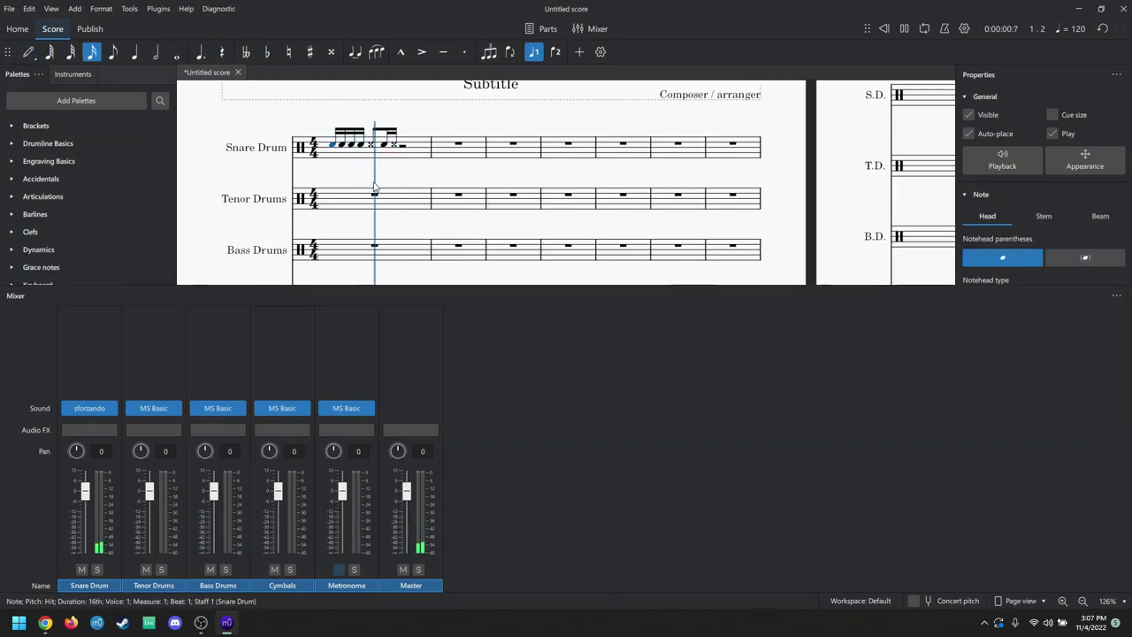
pyautogui.press('Escape')
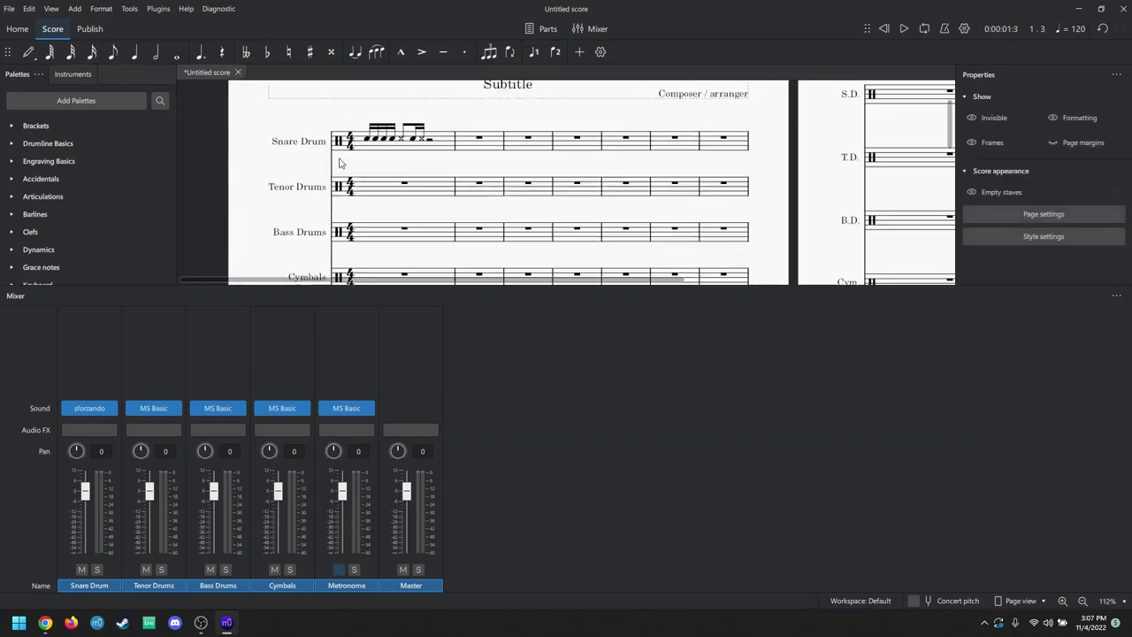
pyautogui.scroll(-1, 344, 161)
pyautogui.scroll(1, 445, 177)
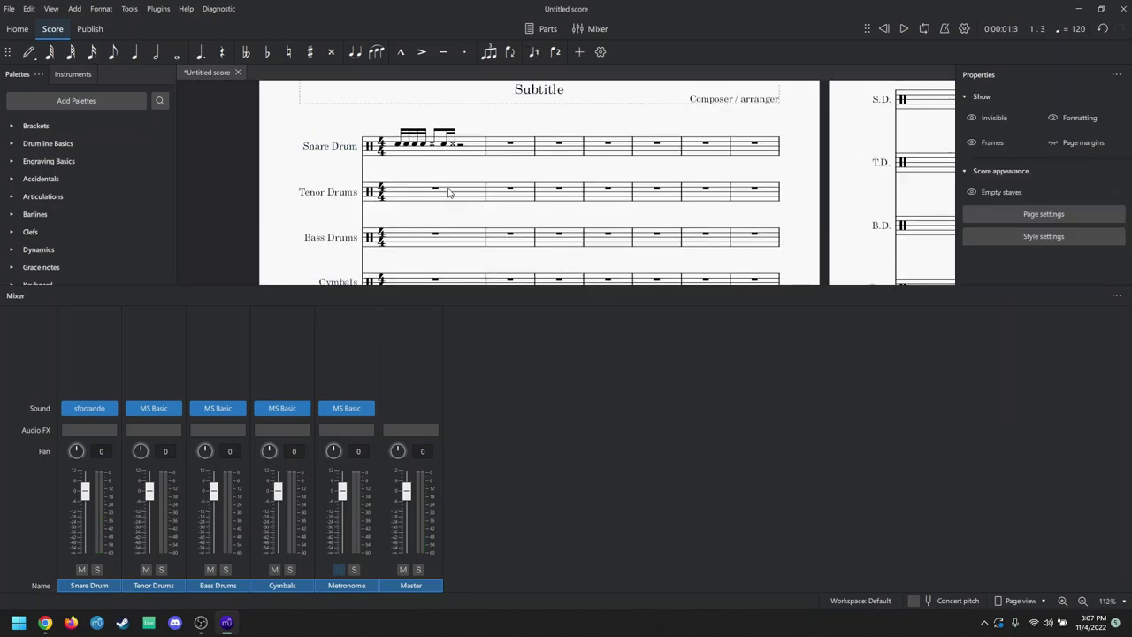
pyautogui.scroll(1, 447, 193)
pyautogui.scroll(1, 442, 176)
pyautogui.scroll(-1, 437, 168)
pyautogui.scroll(-2, 435, 162)
# Select the first Tenor Drums measure
pyautogui.click(434, 147)
pyautogui.click(435, 190)
pyautogui.click(435, 166)
pyautogui.click(433, 148)
pyautogui.scroll(1, 434, 148)
# Set the Tenor Drums mixer sound to VST3 > Plogue Art et Technologie > sforzando
pyautogui.click(173, 407)
pyautogui.moveTo(211, 468)
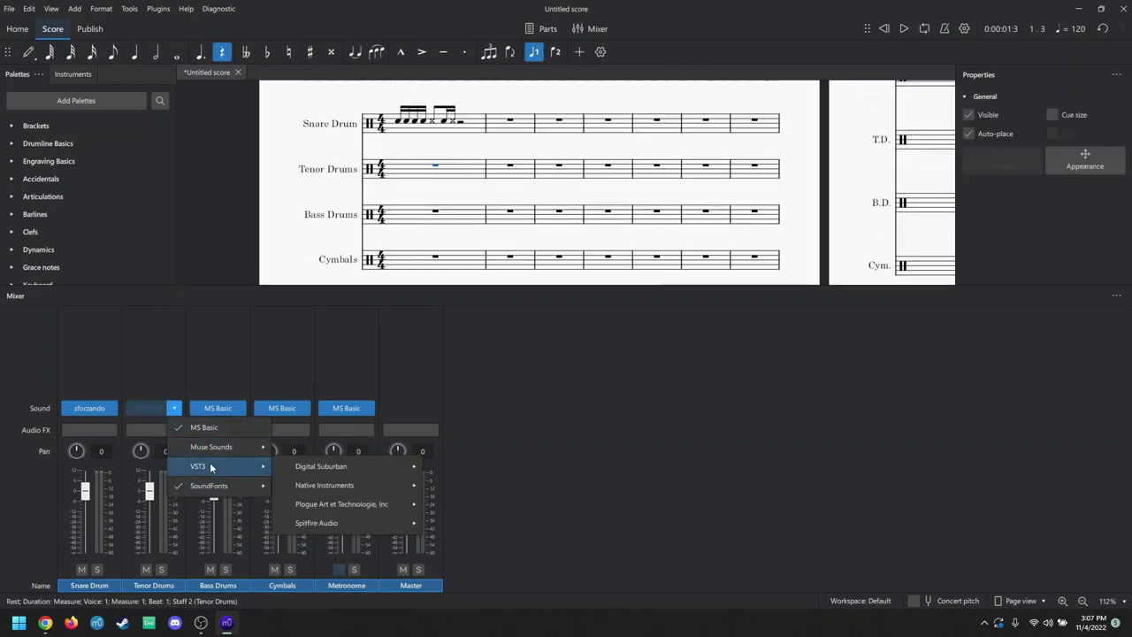
pyautogui.moveTo(352, 502)
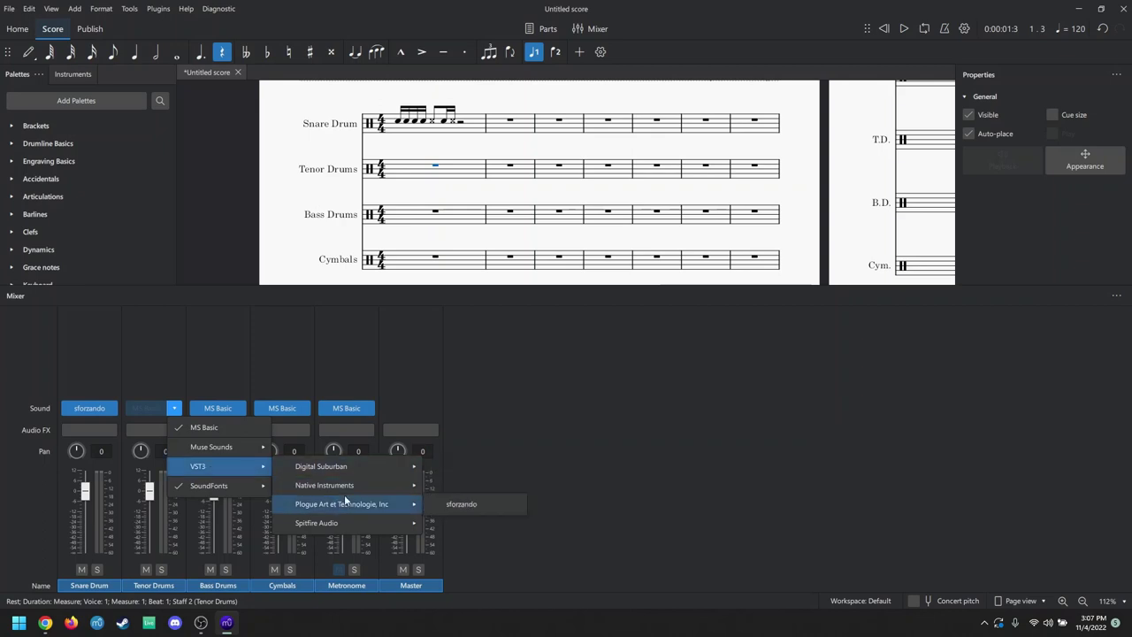
pyautogui.click(460, 506)
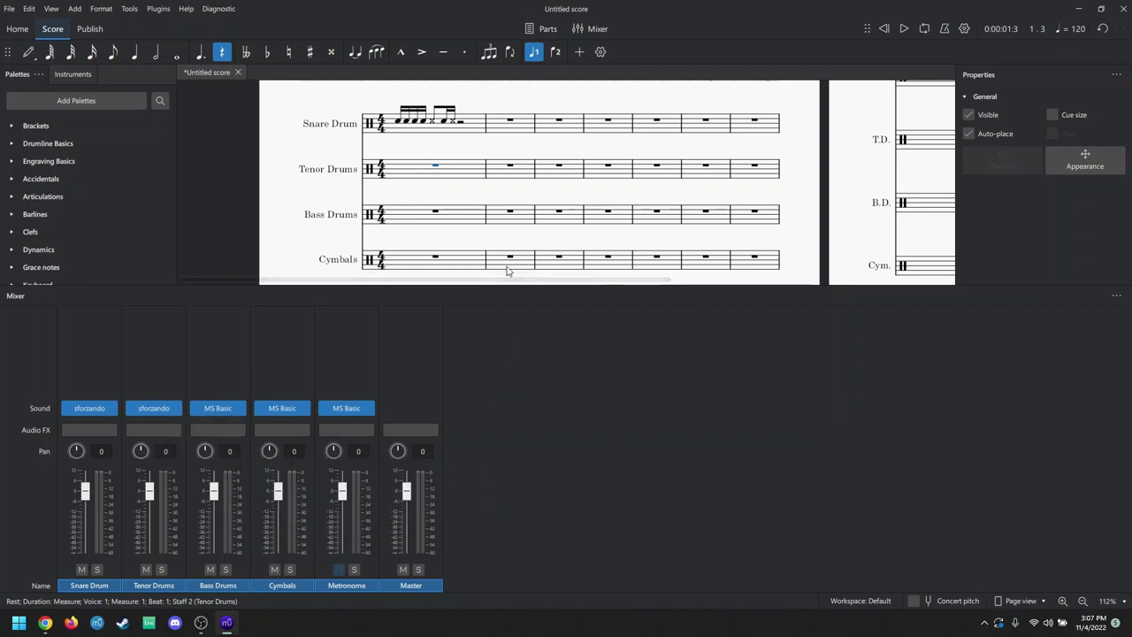
# Load MDL_TenorLine.sfz into sforzando, test a tenor drum key, and close the plugin
pyautogui.click(409, 194)
pyautogui.click(446, 213)
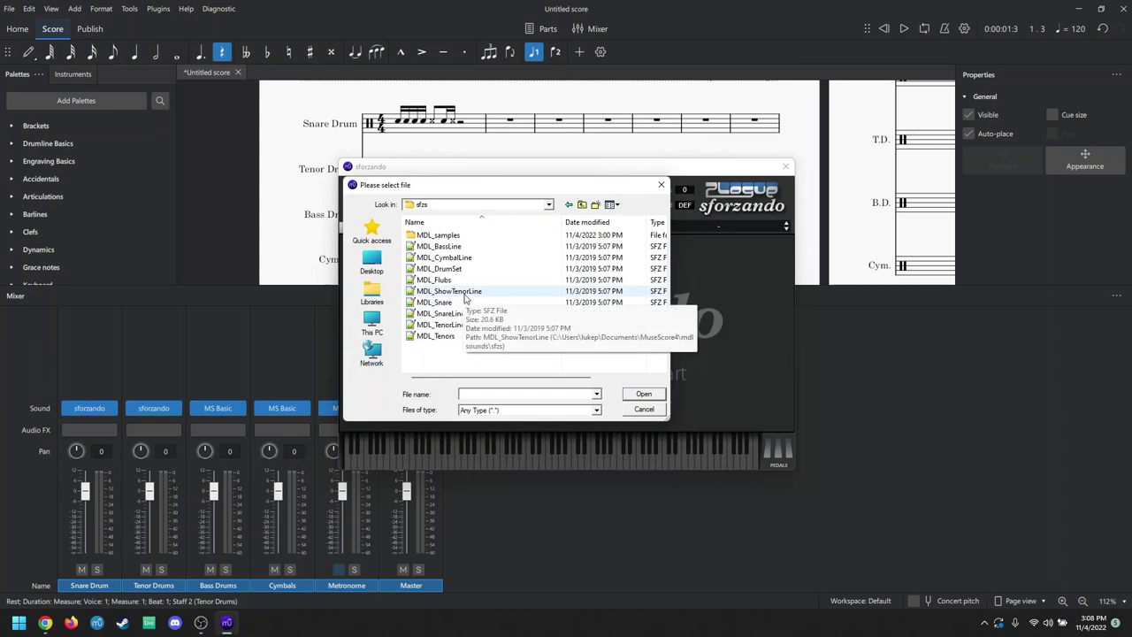
pyautogui.doubleClick(450, 325)
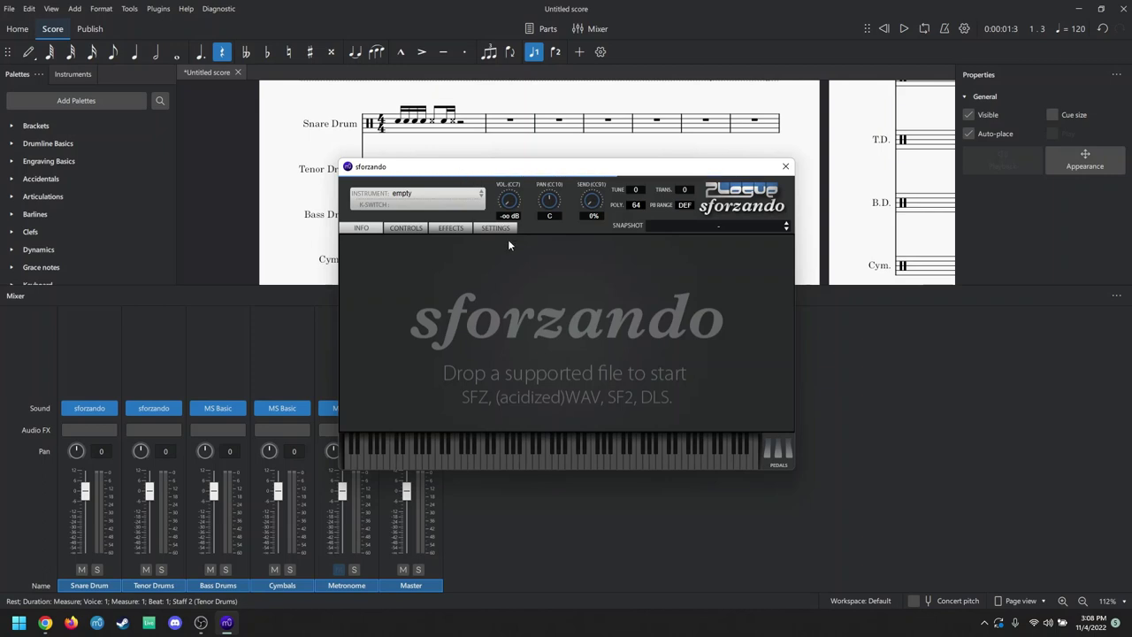
pyautogui.click(555, 452)
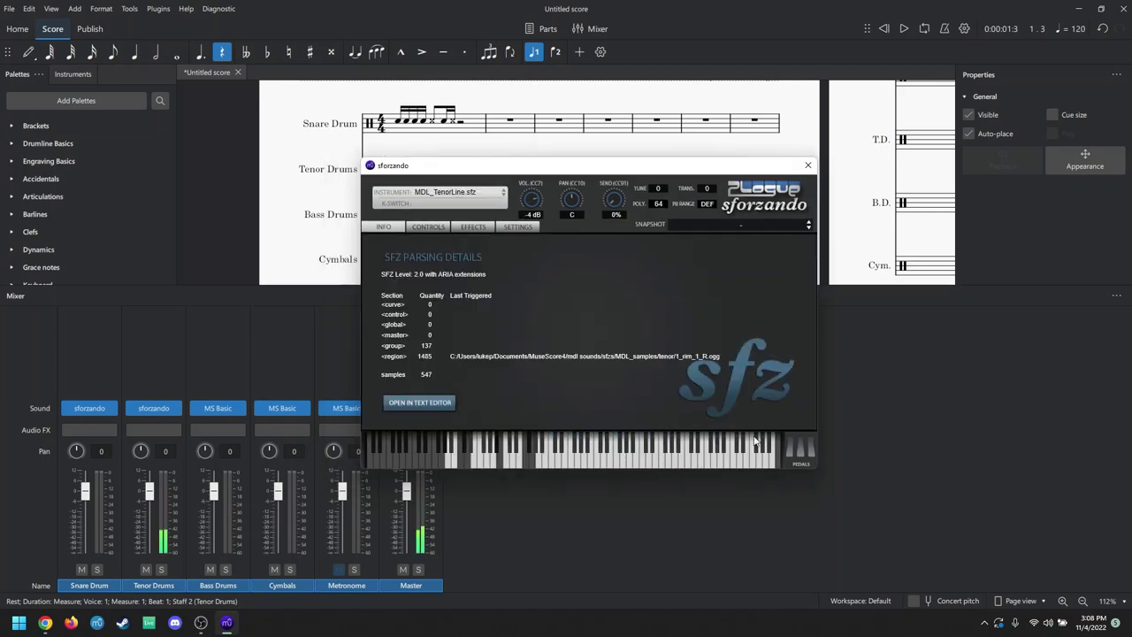
pyautogui.click(805, 167)
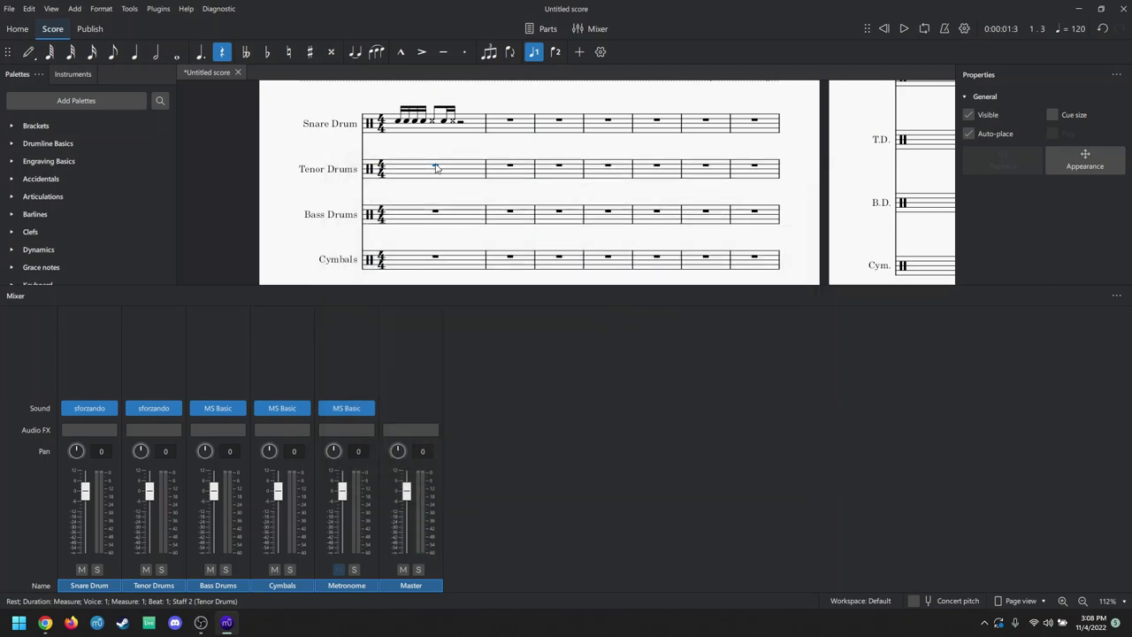
# Load the MDL Tenor Line.drm drumset onto the Tenor Drums staff
pyautogui.press('n')
pyautogui.scroll(5, 407, 181)
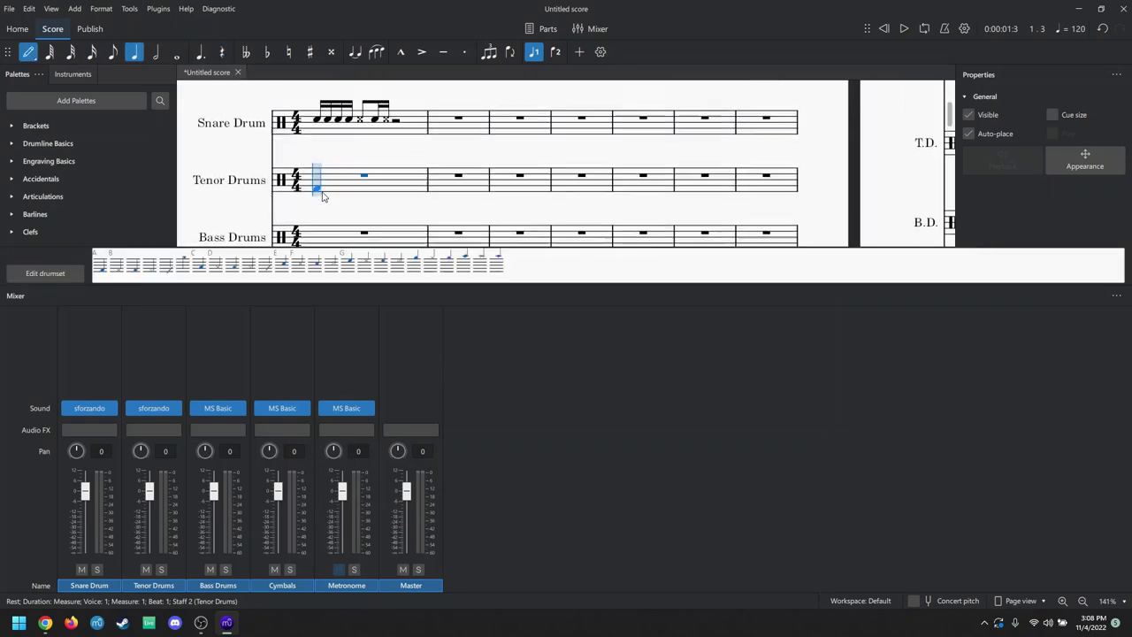
pyautogui.click(51, 278)
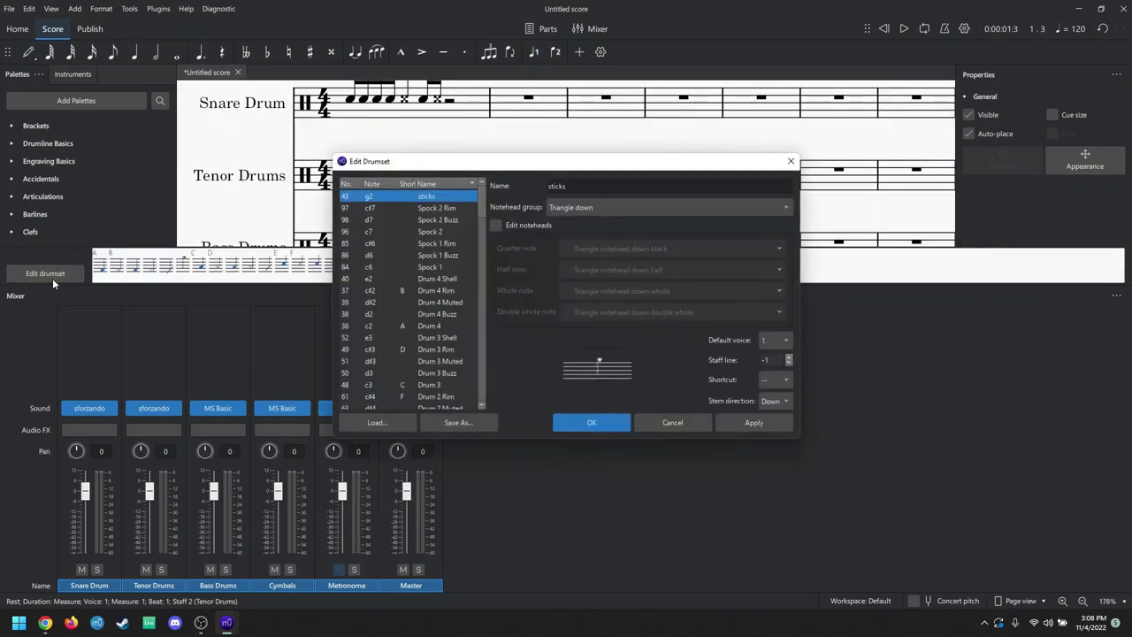
pyautogui.click(377, 420)
pyautogui.click(511, 412)
pyautogui.doubleClick(511, 412)
pyautogui.click(589, 420)
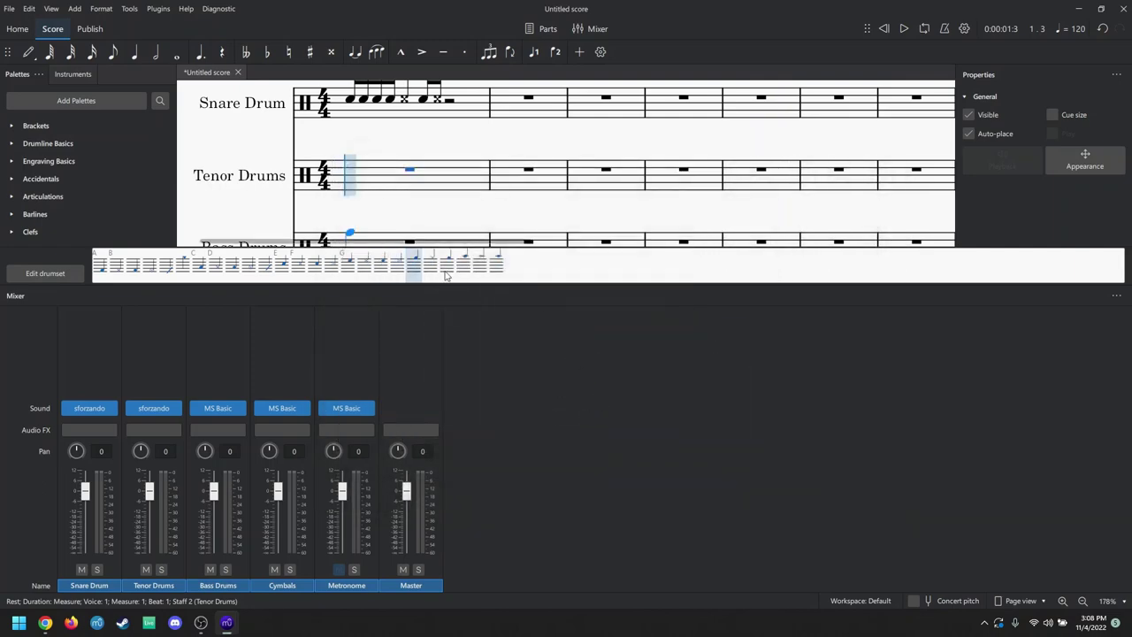
# Restart note entry on Tenor Drums and choose the Hit Spock 1 sound
pyautogui.press('Escape')
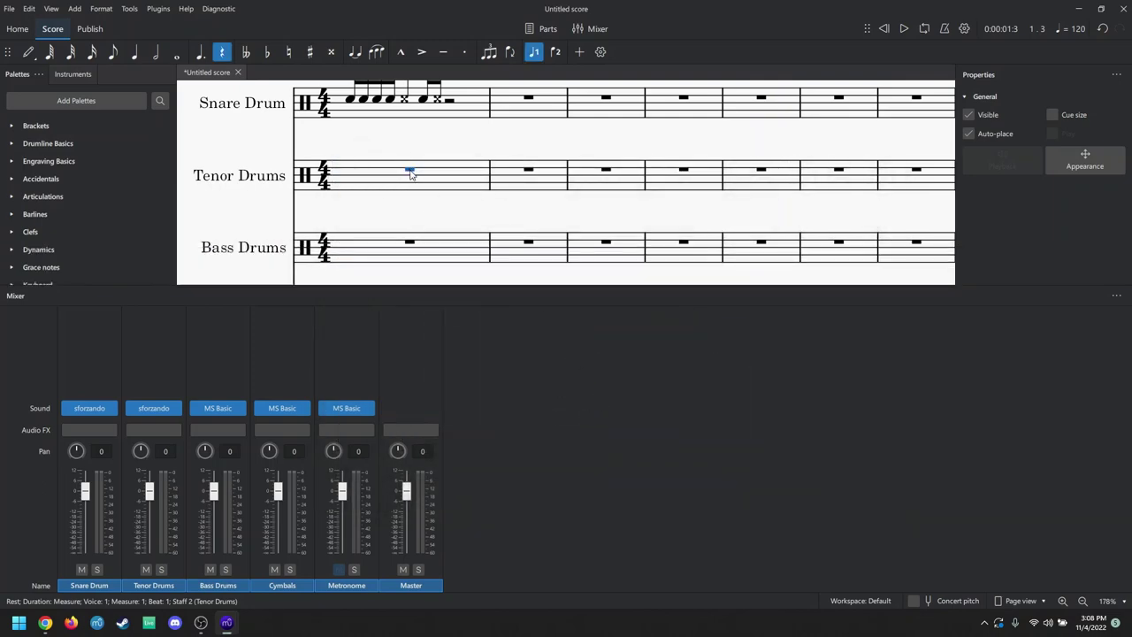
pyautogui.press('n')
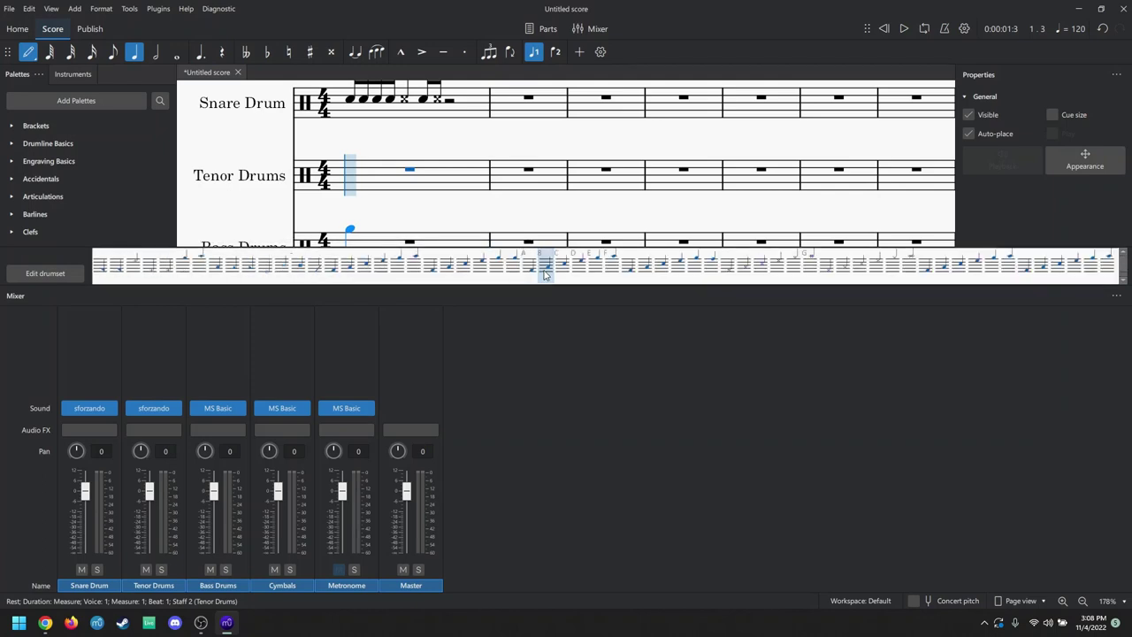
pyautogui.click(612, 265)
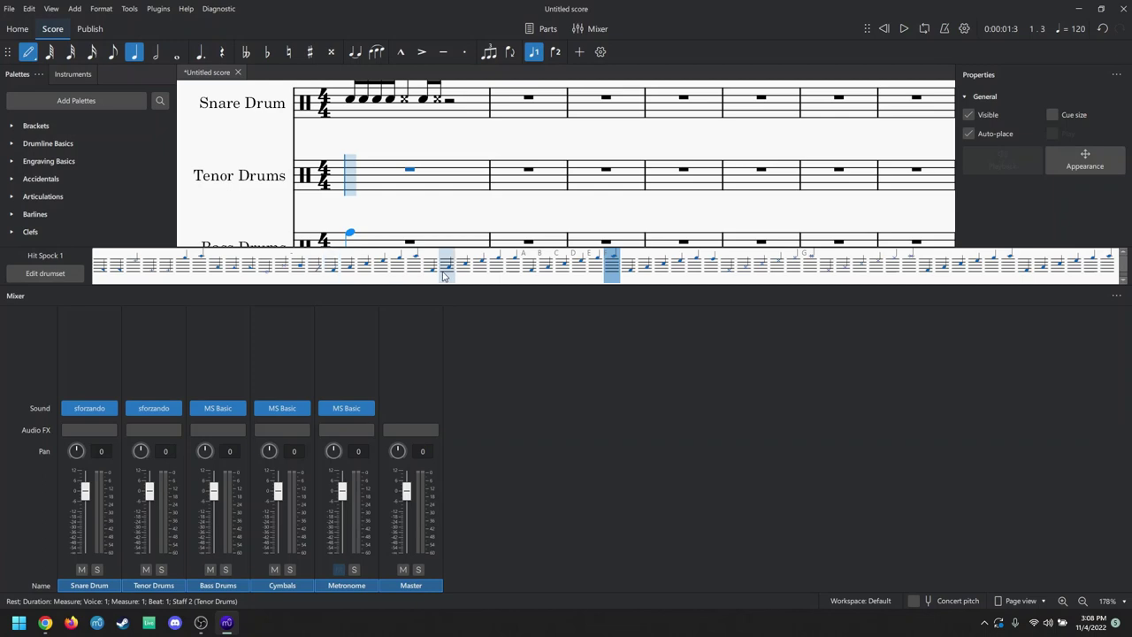
pyautogui.click(364, 266)
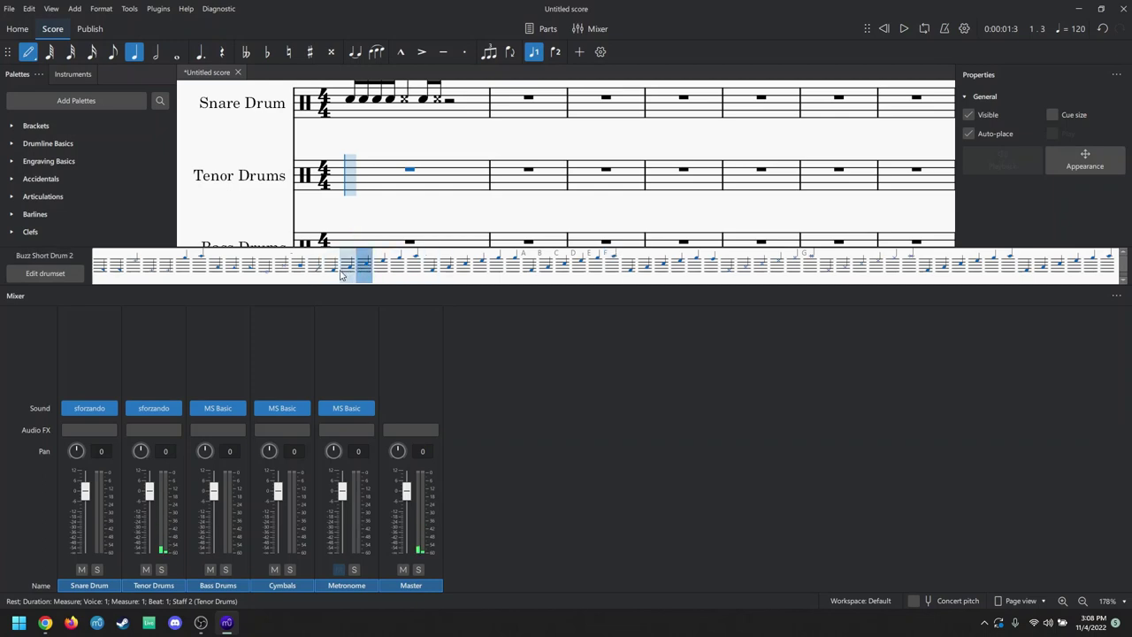
pyautogui.click(446, 265)
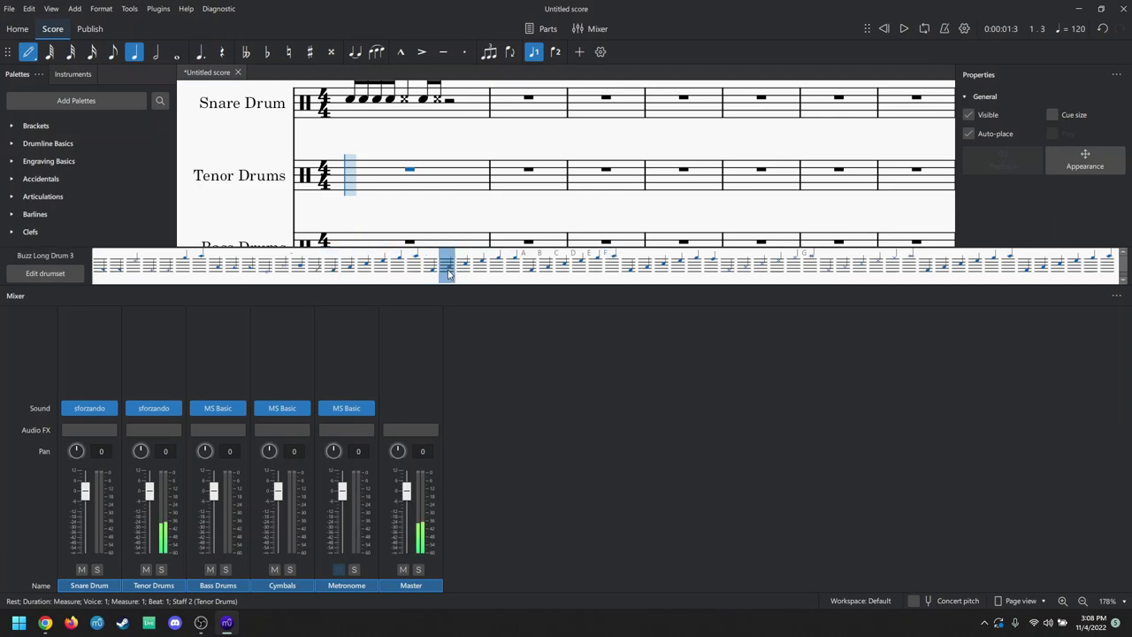
pyautogui.click(629, 267)
pyautogui.click(943, 267)
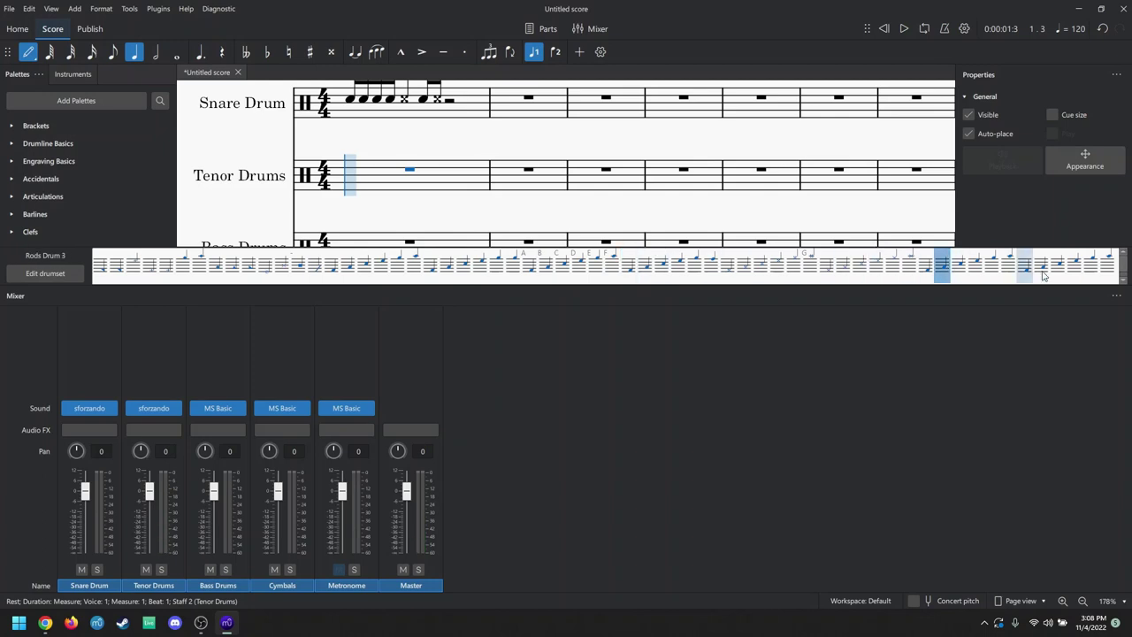
pyautogui.click(1041, 273)
pyautogui.click(960, 272)
pyautogui.click(943, 272)
pyautogui.click(928, 274)
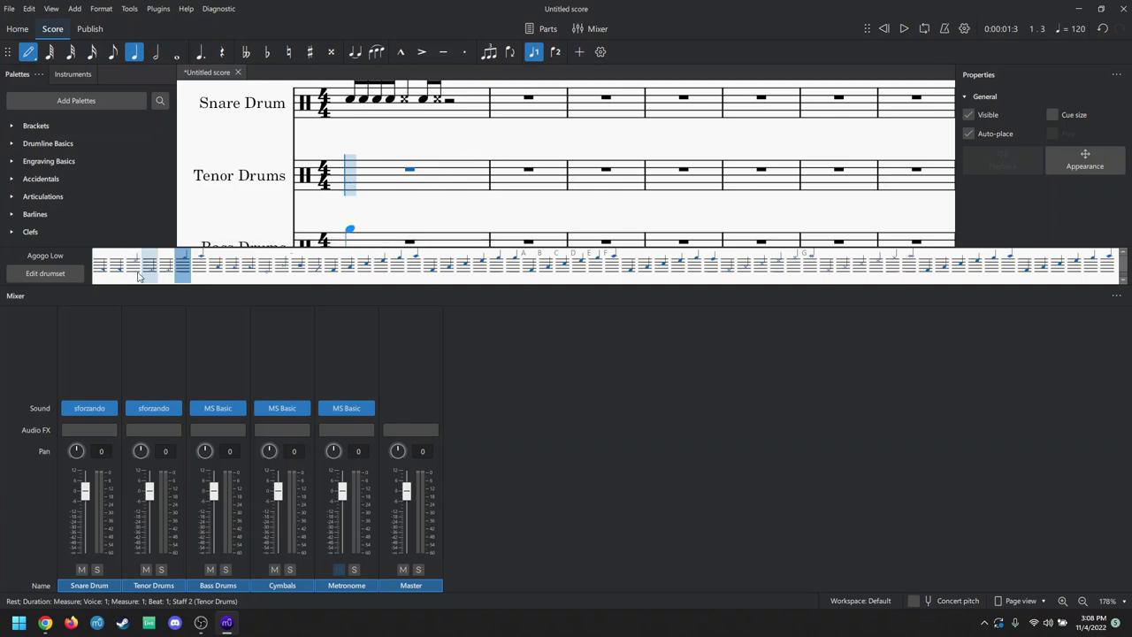
pyautogui.click(352, 169)
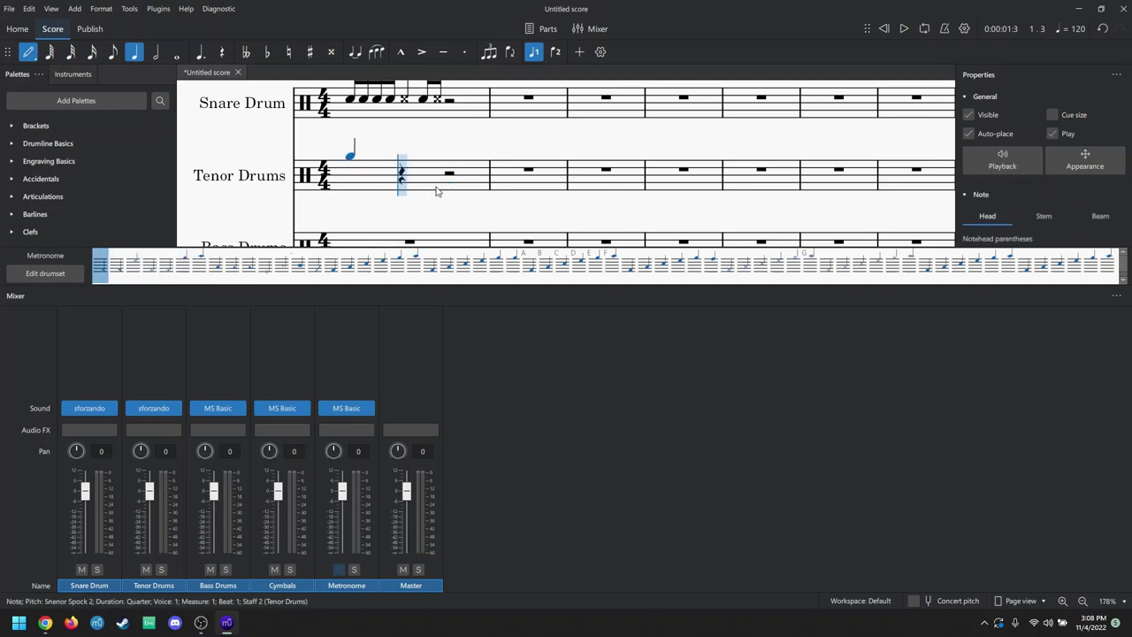
pyautogui.press('Down')
pyautogui.press('Down')
pyautogui.press('Down')
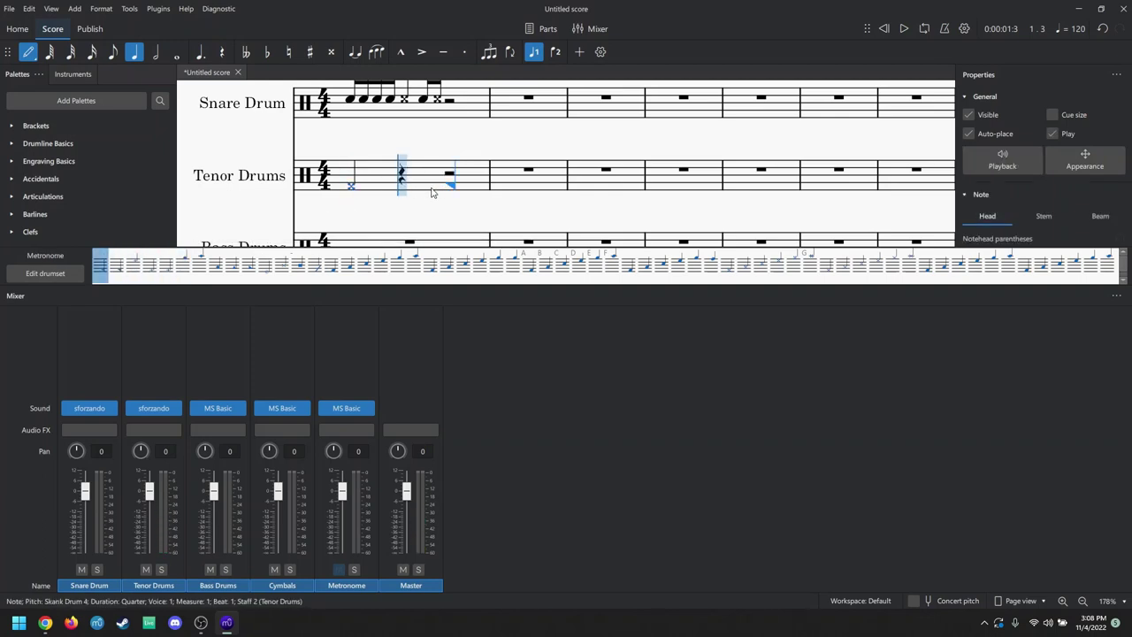
pyautogui.press('Up')
pyautogui.press('Down')
pyautogui.press('Down')
pyautogui.press('Down')
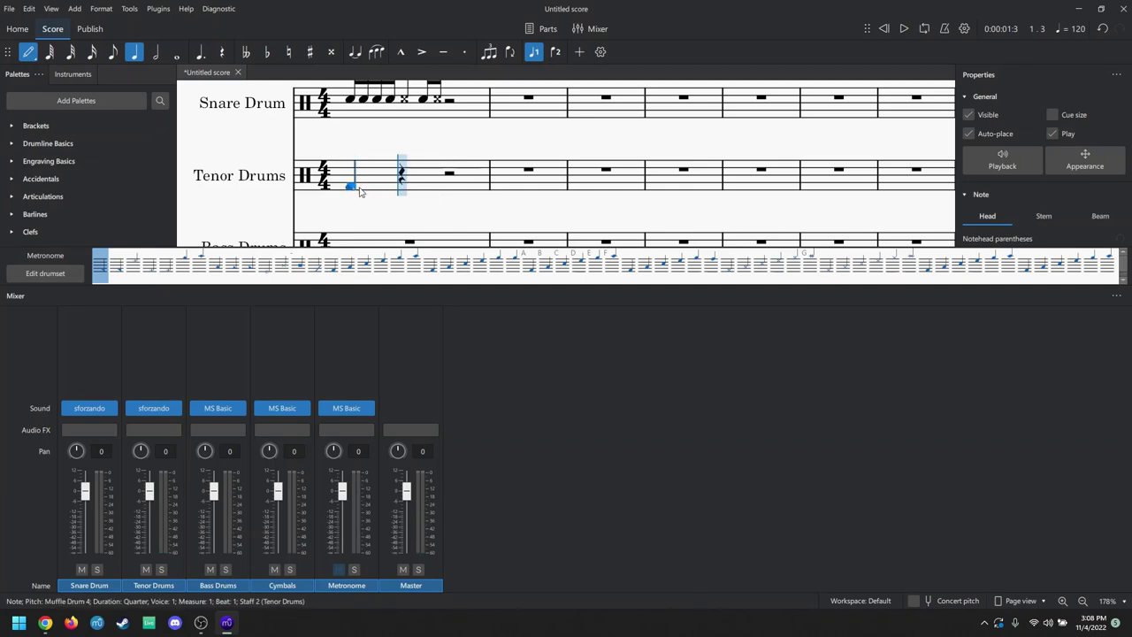
pyautogui.press('Escape')
pyautogui.scroll(-2, 371, 188)
pyautogui.press('Delete')
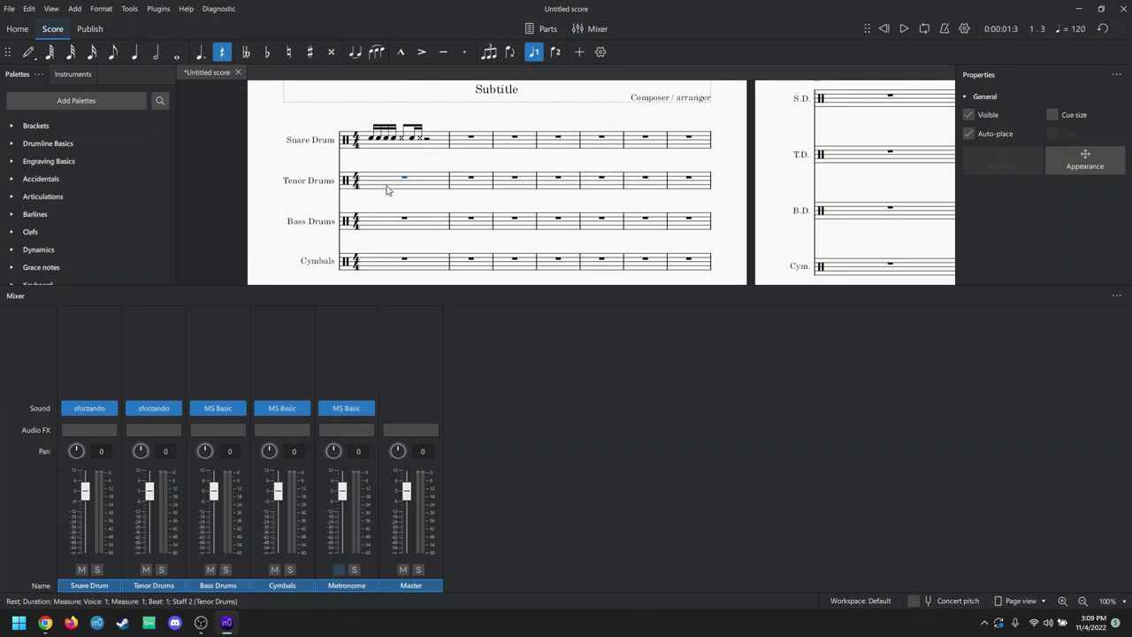
pyautogui.scroll(1, 386, 185)
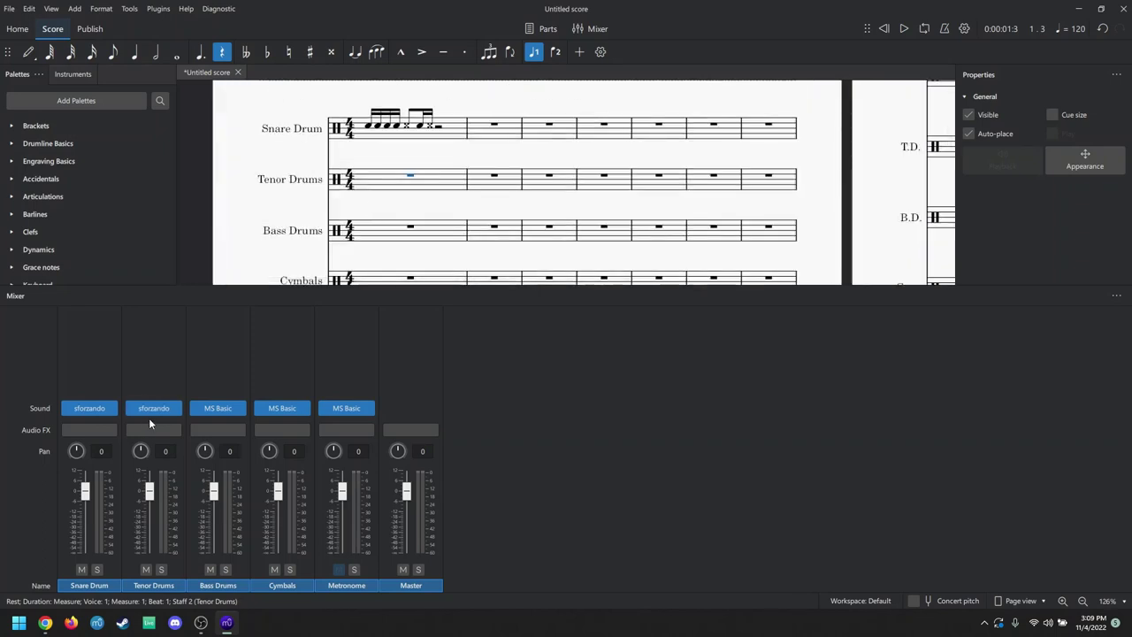
pyautogui.scroll(1, 386, 192)
pyautogui.scroll(-1, 387, 190)
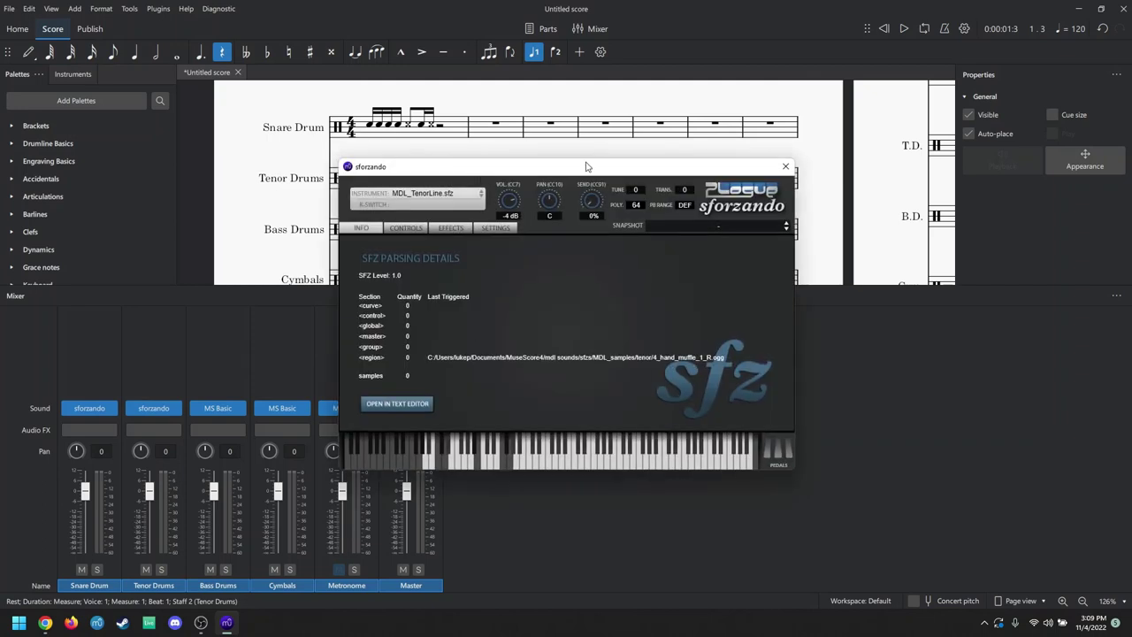
pyautogui.moveTo(586, 168); pyautogui.dragTo(500, 125)
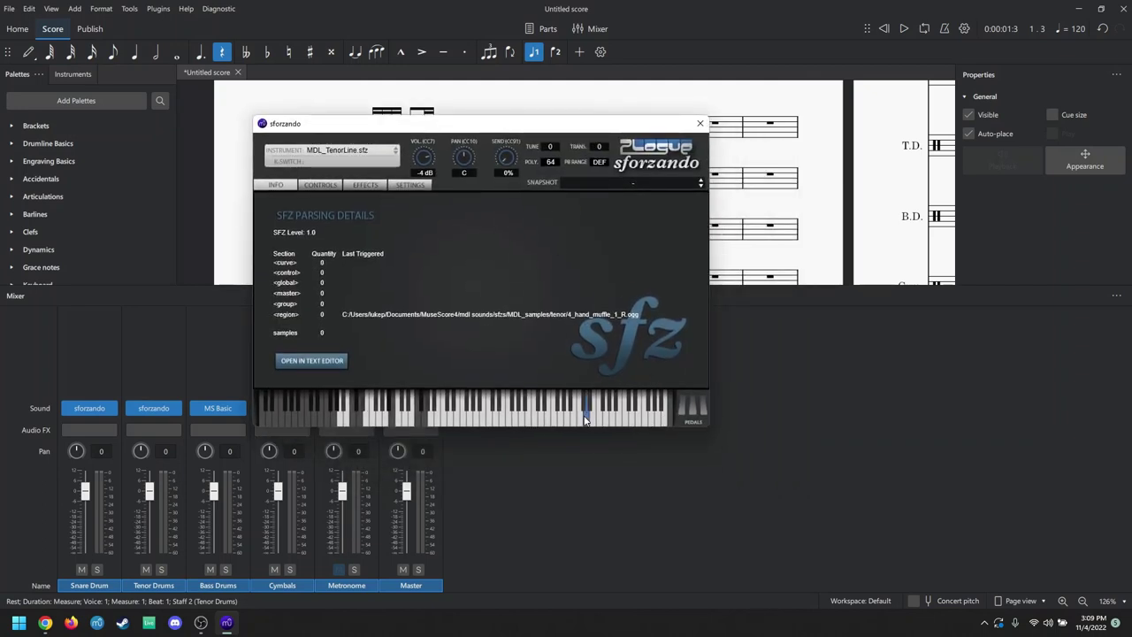
pyautogui.moveTo(555, 131); pyautogui.dragTo(711, 140)
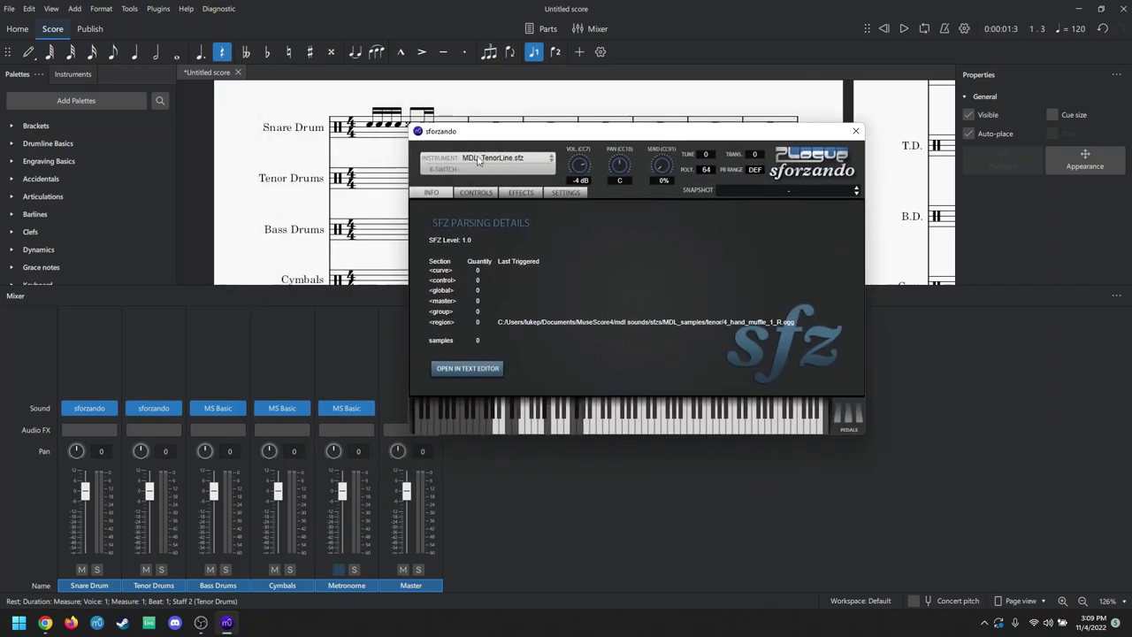
pyautogui.press('n')
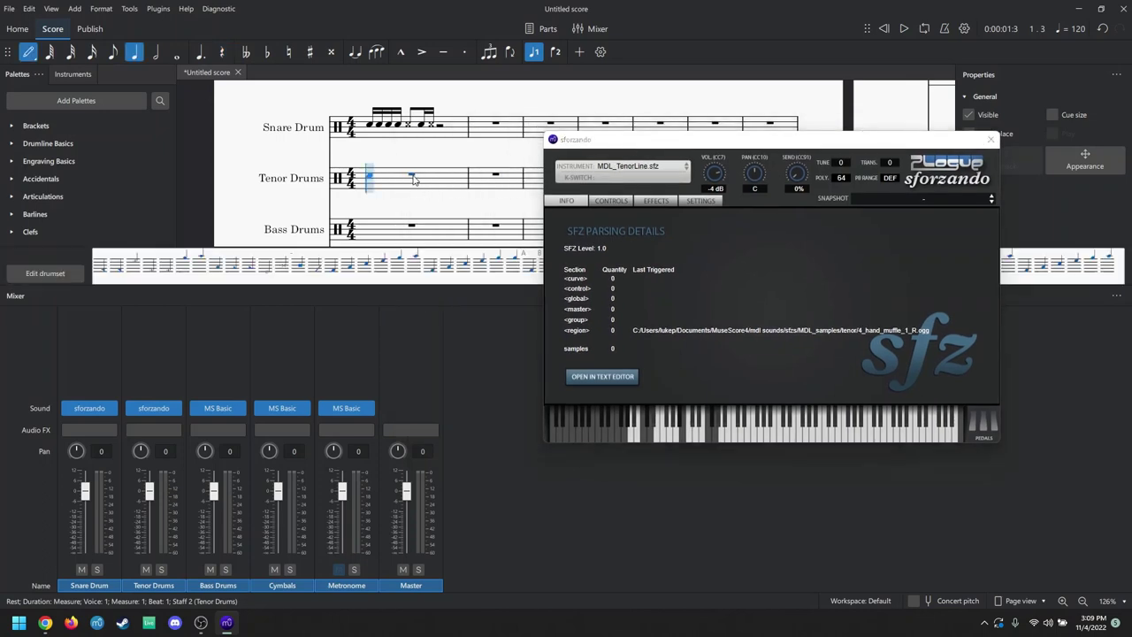
pyautogui.click(529, 265)
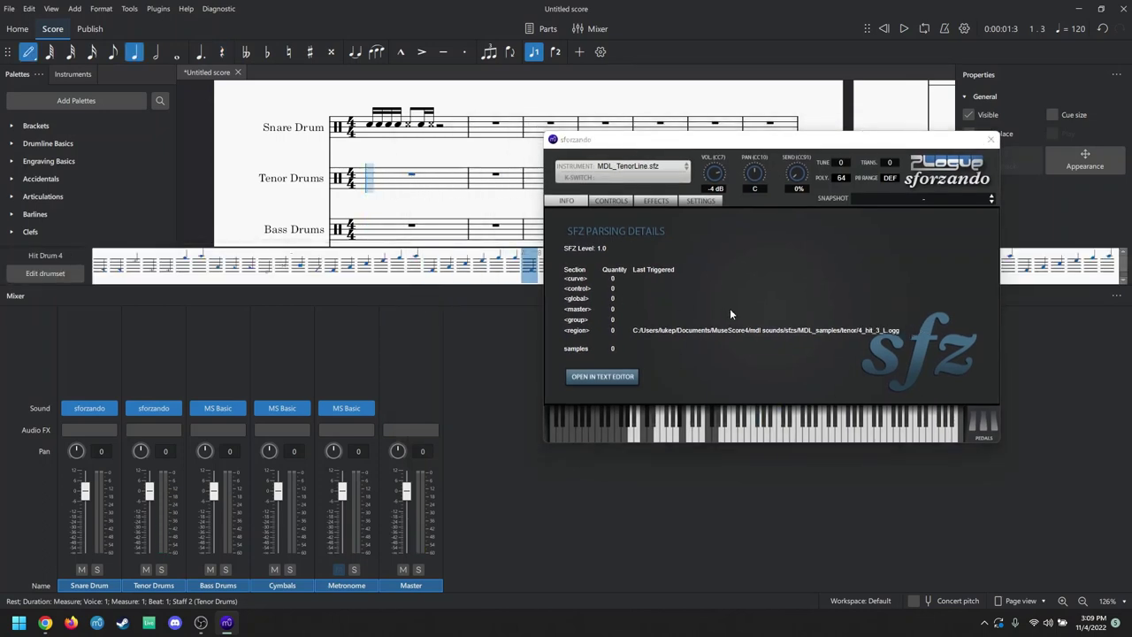
pyautogui.click(950, 430)
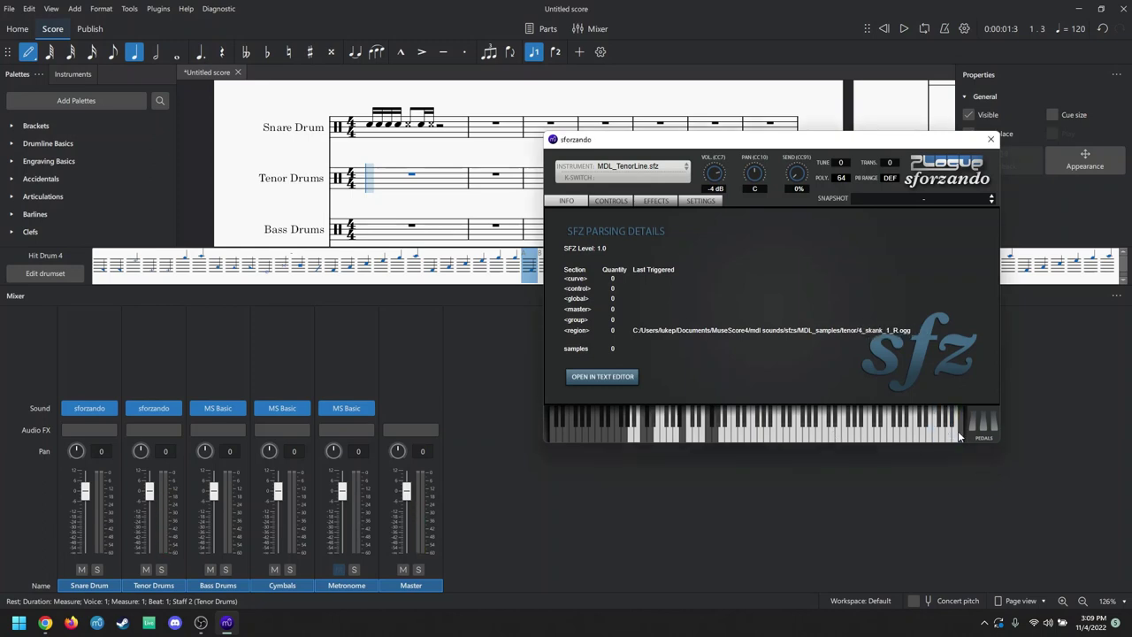
pyautogui.click(955, 434)
pyautogui.click(936, 433)
pyautogui.click(954, 436)
pyautogui.click(990, 140)
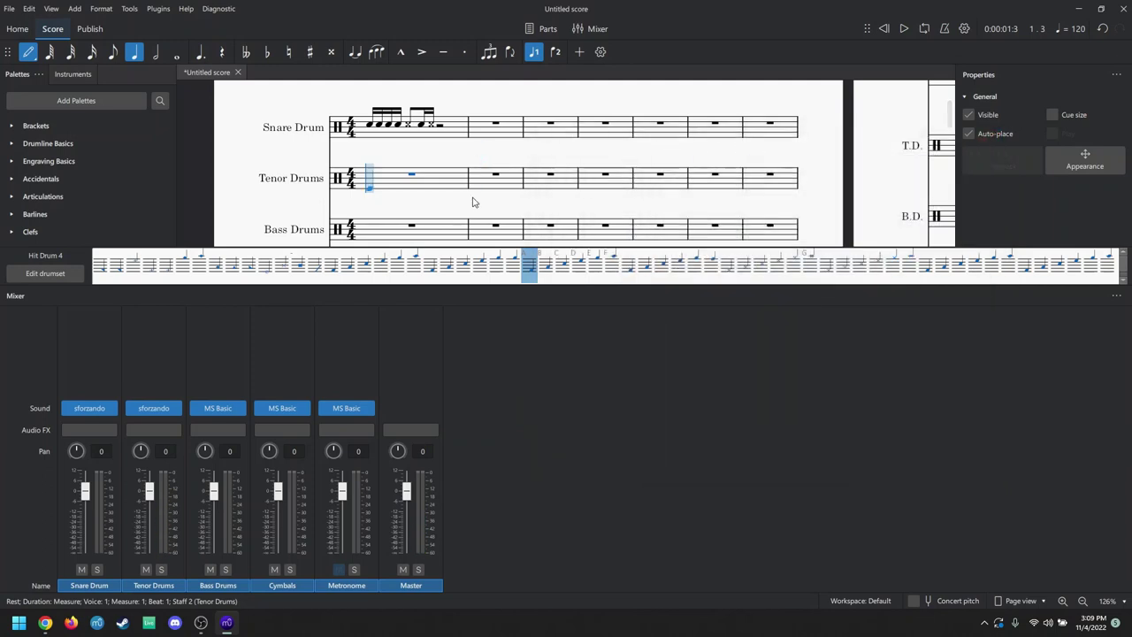
pyautogui.scroll(-1, 475, 202)
pyautogui.press('Escape')
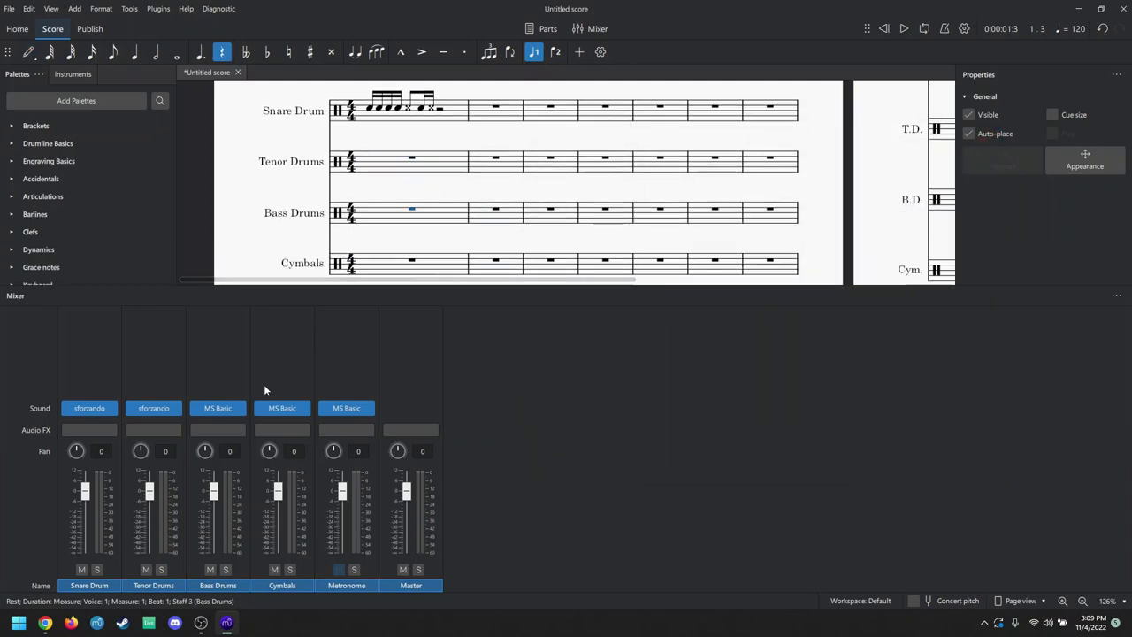
# Set the Bass Drums mixer sound to VST3 > Plogue > sforzando
pyautogui.click(243, 408)
pyautogui.moveTo(263, 464)
pyautogui.moveTo(465, 509)
pyautogui.click(529, 505)
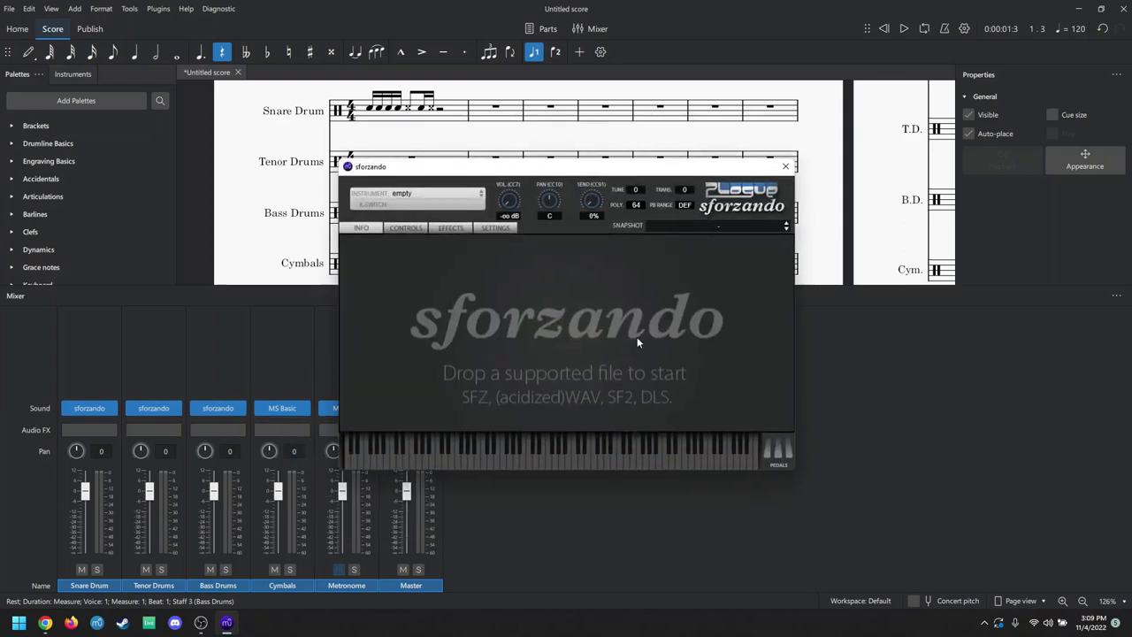
# Import MDL_BassLine.sfz into sforzando, audition several bass hits including hand mute, then close it
pyautogui.click(421, 191)
pyautogui.click(431, 210)
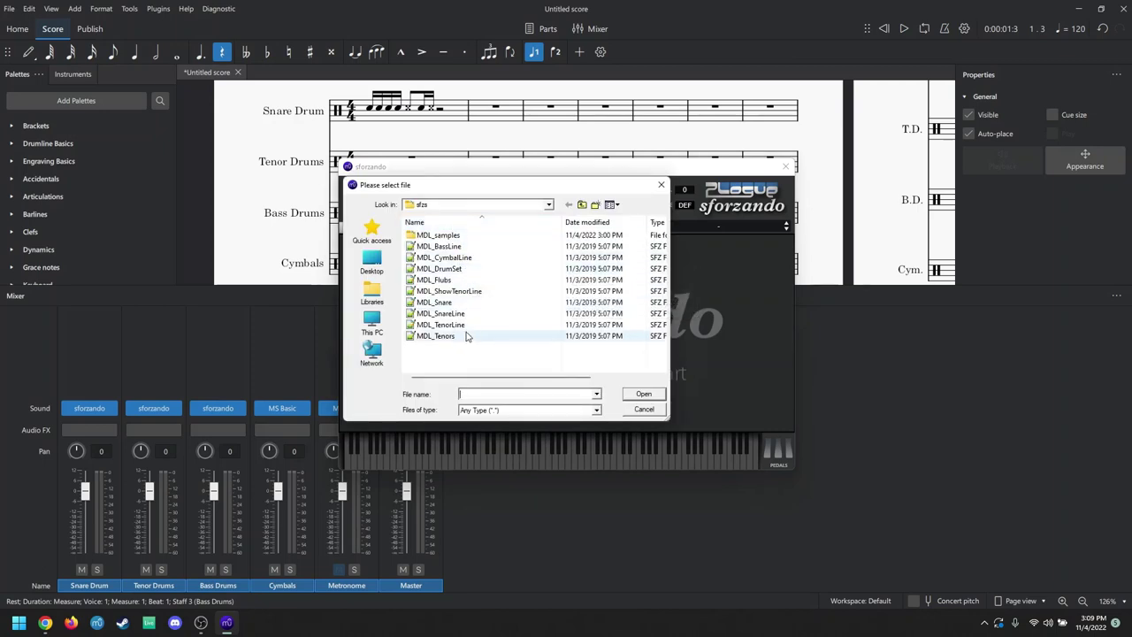
pyautogui.doubleClick(456, 246)
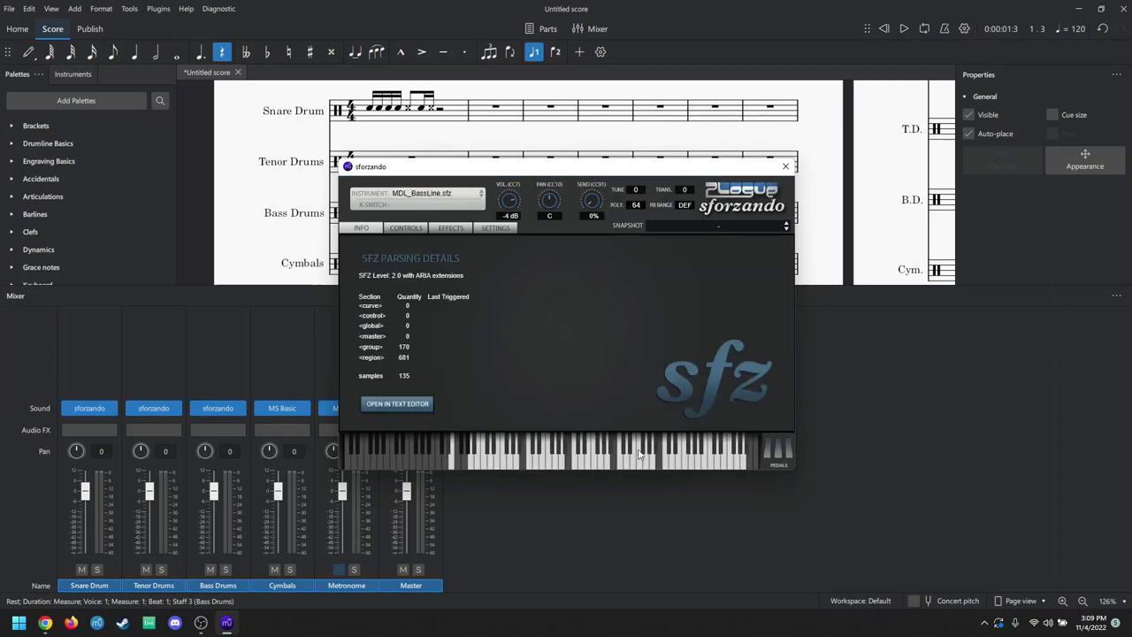
pyautogui.click(536, 464)
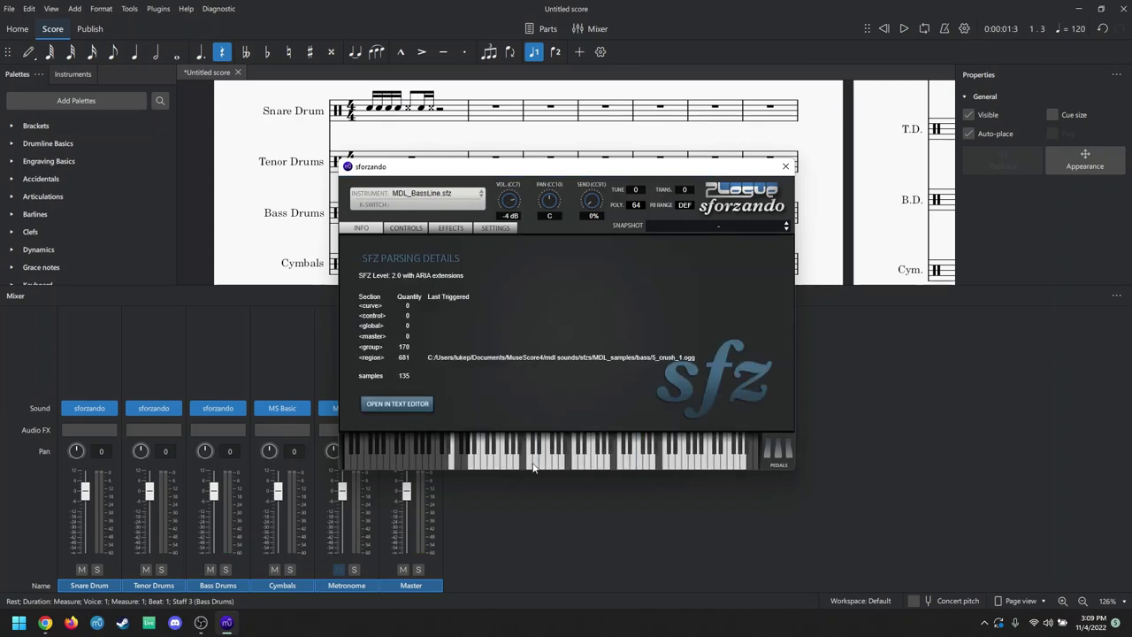
pyautogui.click(581, 465)
pyautogui.click(581, 465)
pyautogui.click(718, 466)
pyautogui.click(727, 464)
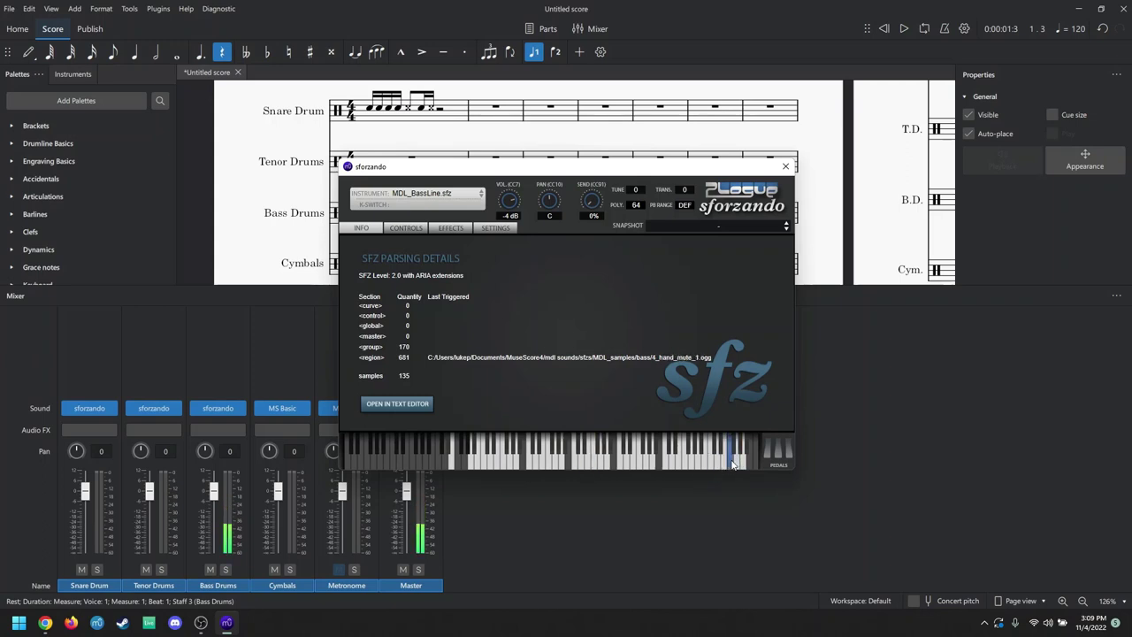
pyautogui.click(785, 166)
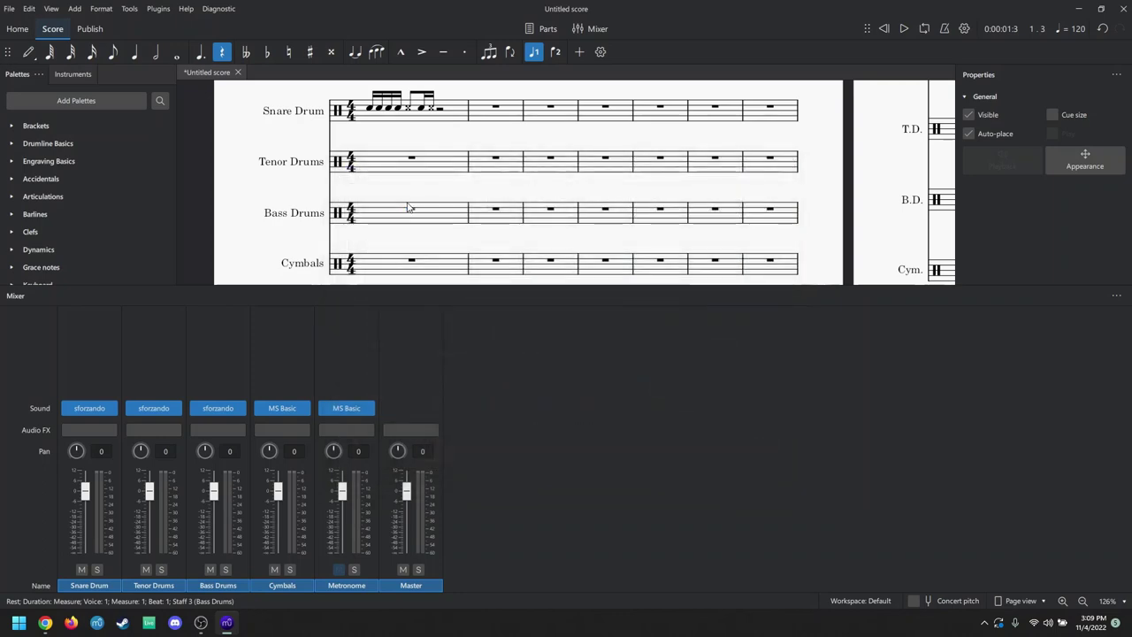
# Apply the MDL Bass Line 5 drumset to Bass Drums and try Muted Hit Bass 1 and Sticks In Unison
pyautogui.press('n')
pyautogui.hotkey('ctrl', '+')
pyautogui.click(45, 272)
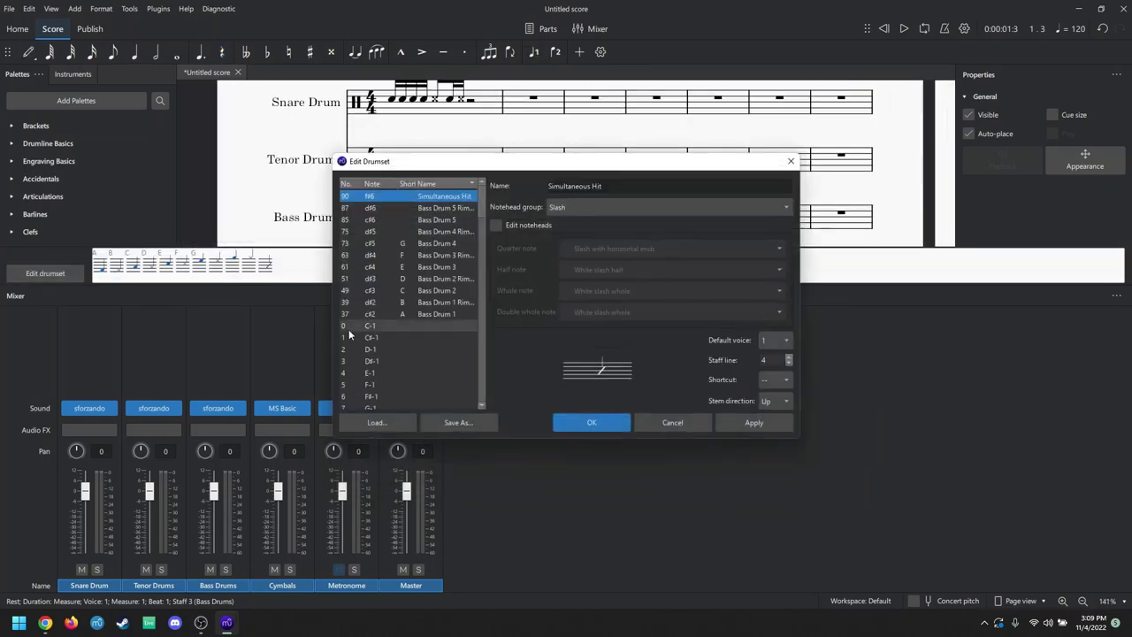
pyautogui.click(367, 419)
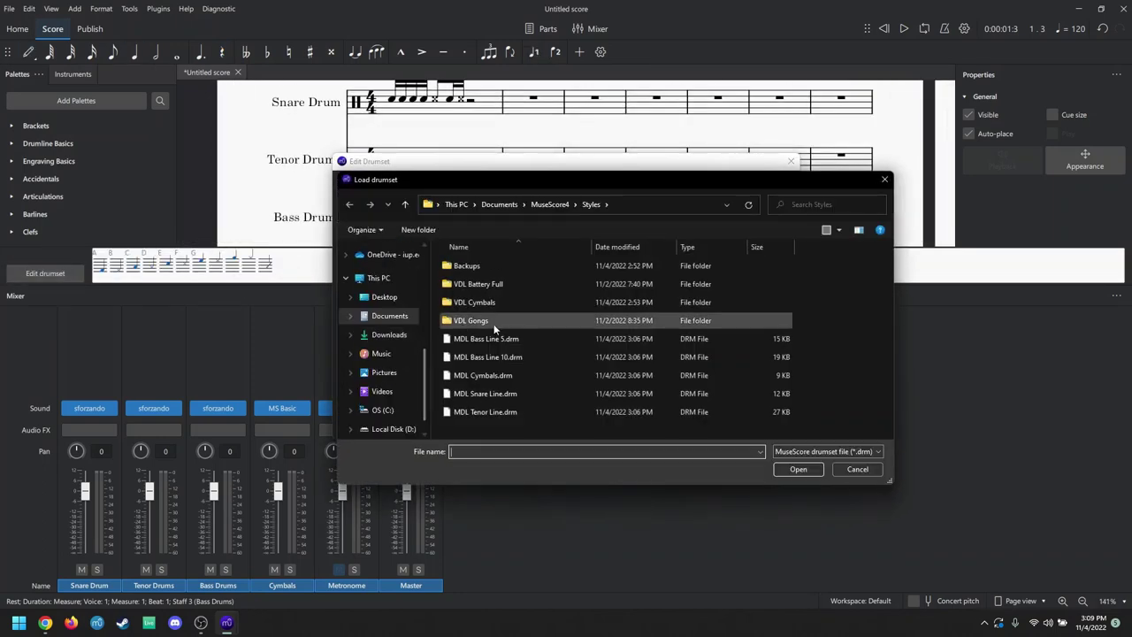
pyautogui.doubleClick(534, 345)
pyautogui.scroll(-3, 481, 352)
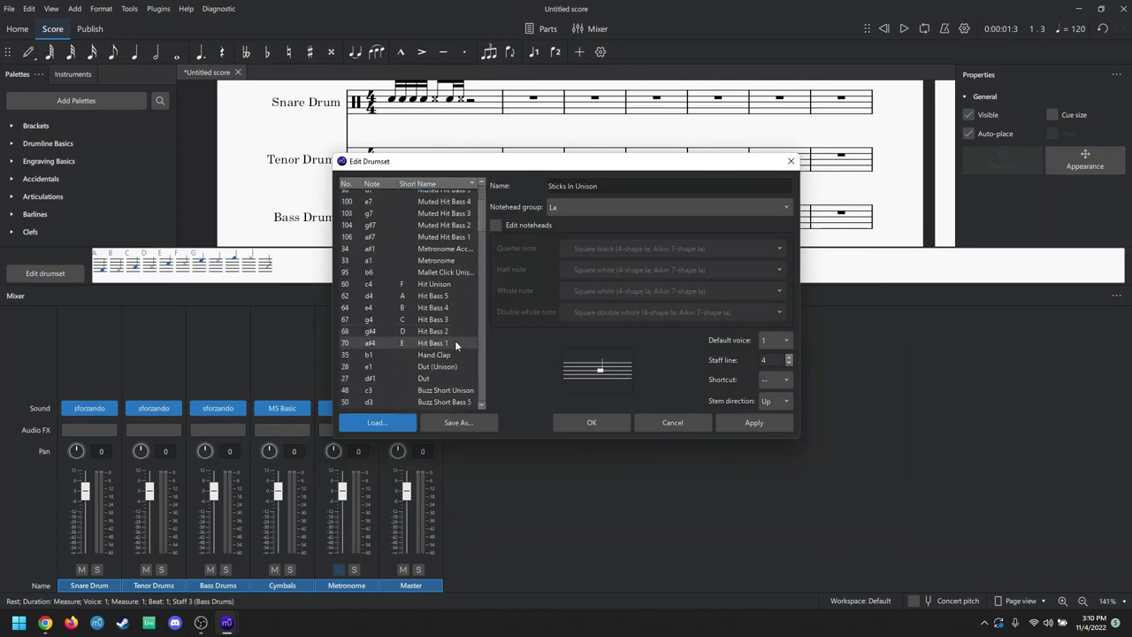
pyautogui.scroll(3, 398, 331)
pyautogui.click(756, 422)
pyautogui.click(592, 421)
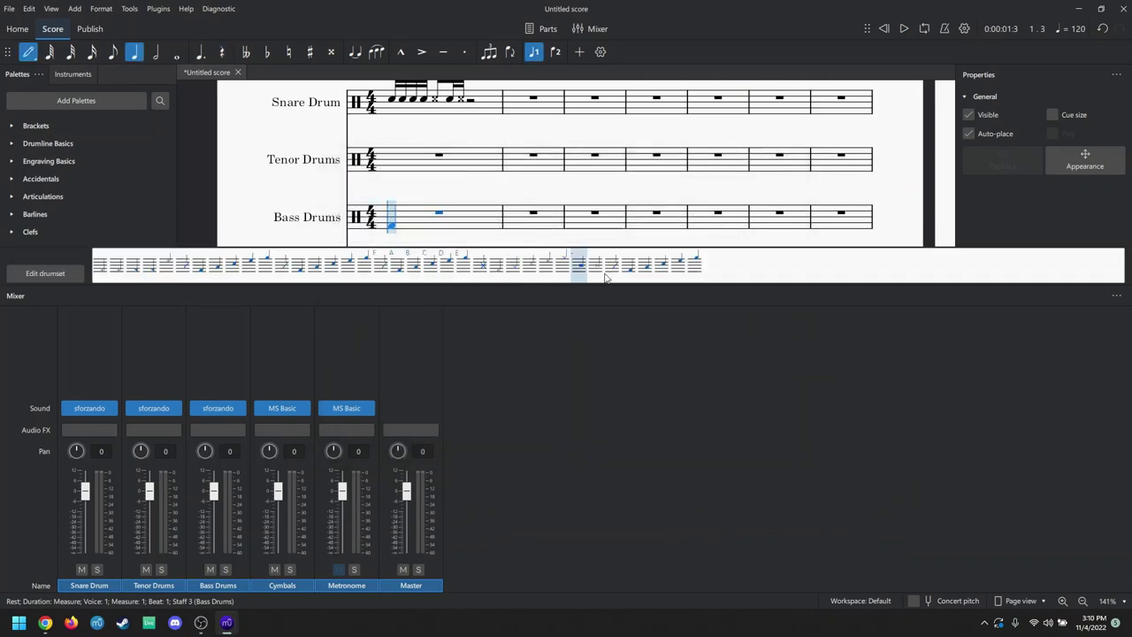
pyautogui.click(628, 266)
pyautogui.click(695, 265)
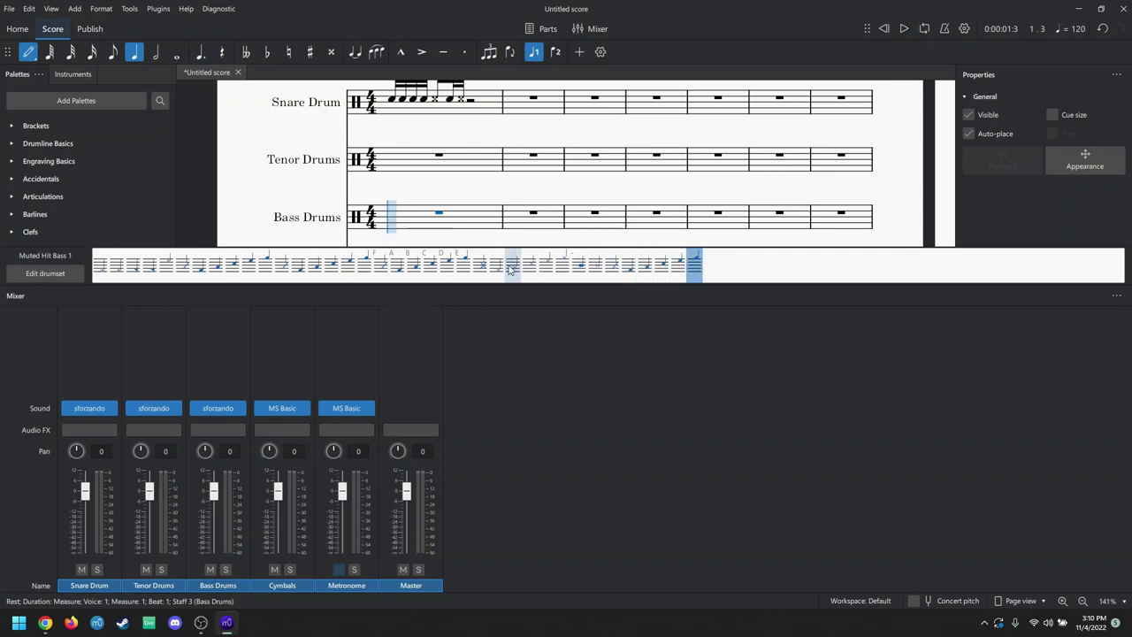
pyautogui.click(578, 265)
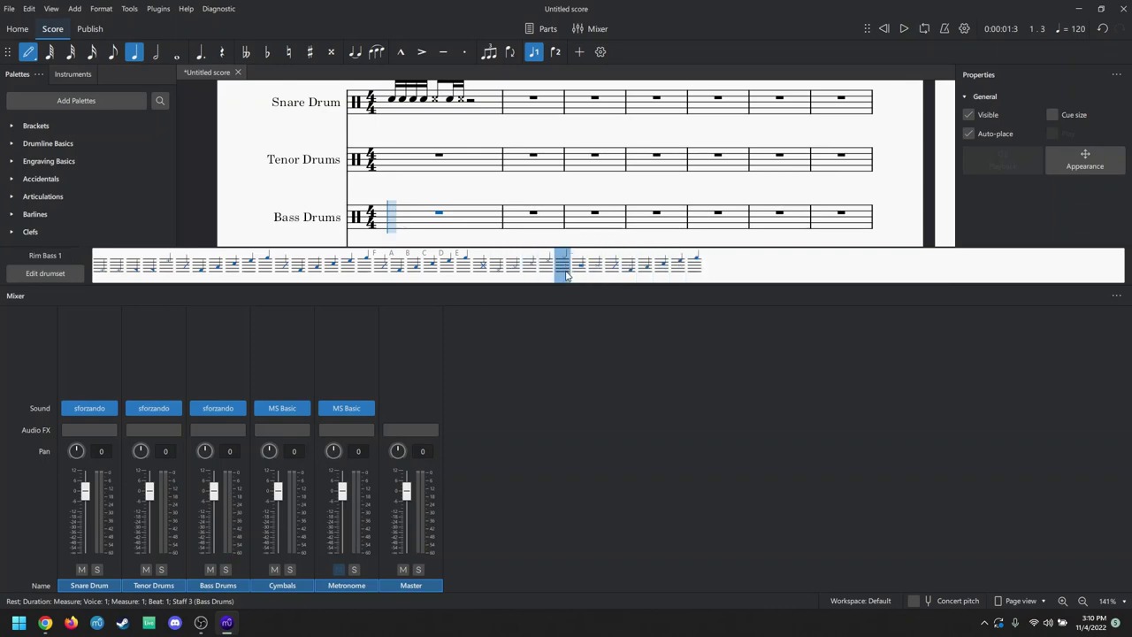
# Replace the Bass Drums drumset with MDL Bass Line 10, applying and confirming it
pyautogui.click(46, 274)
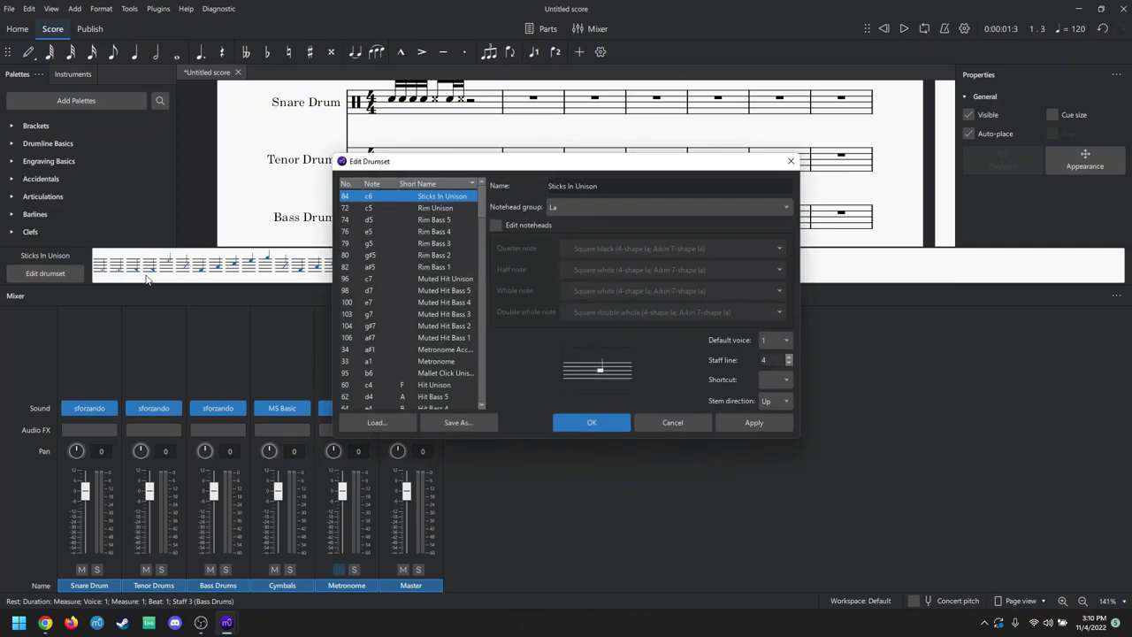
pyautogui.click(382, 427)
pyautogui.doubleClick(538, 350)
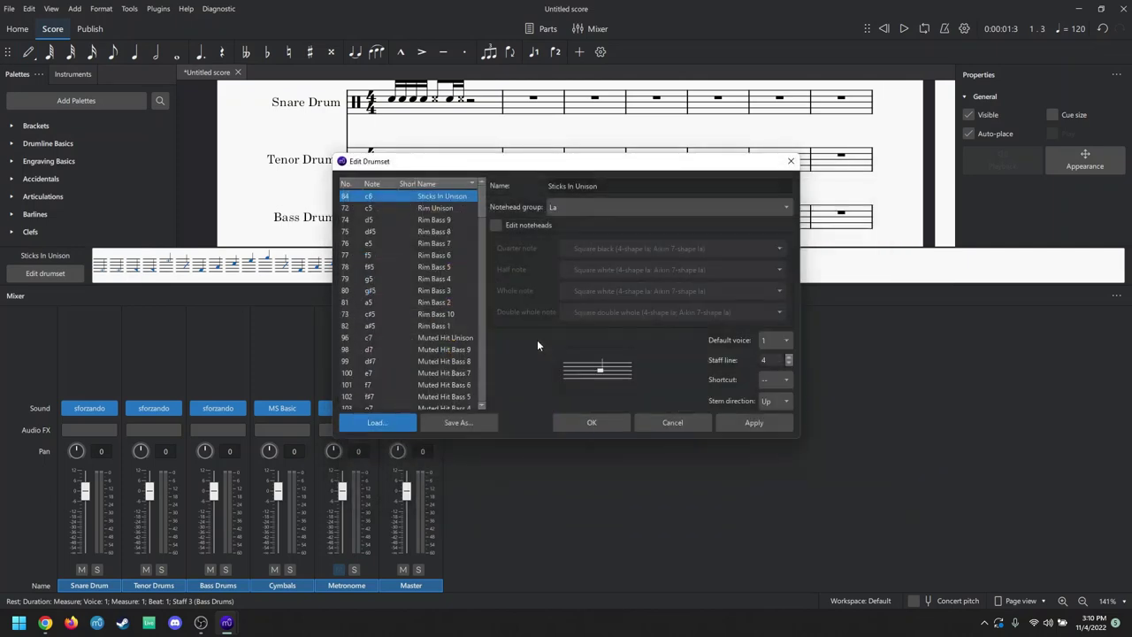
pyautogui.click(752, 422)
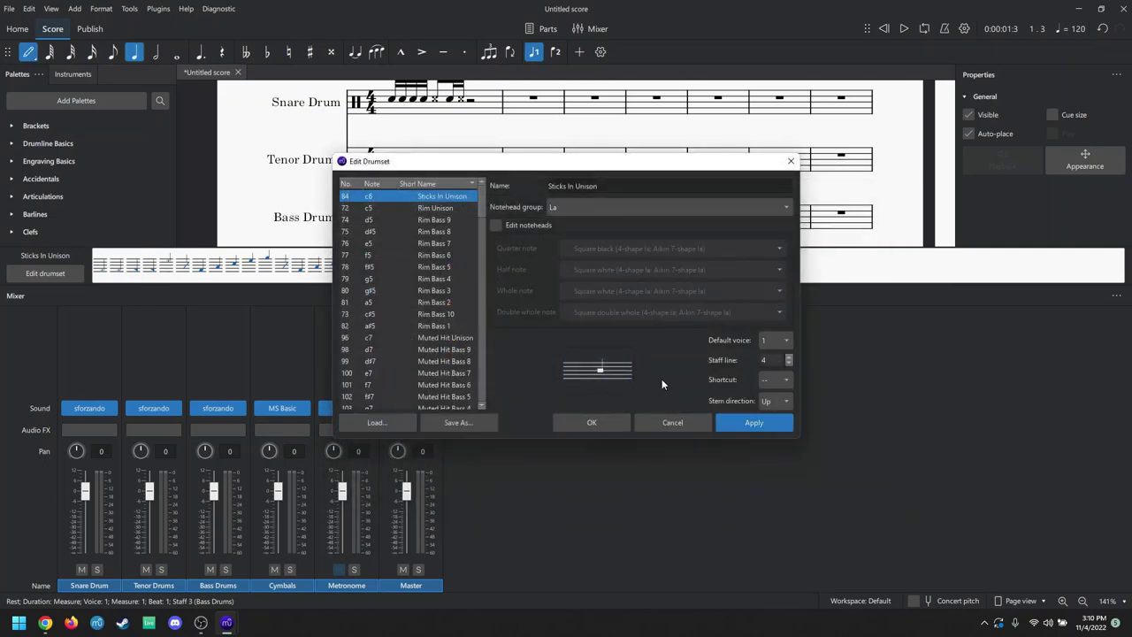
pyautogui.click(592, 422)
# Preview Buzz Short Bass sounds such as 4 and 6 in the palette, then open Edit drumset
pyautogui.scroll(-2, 519, 241)
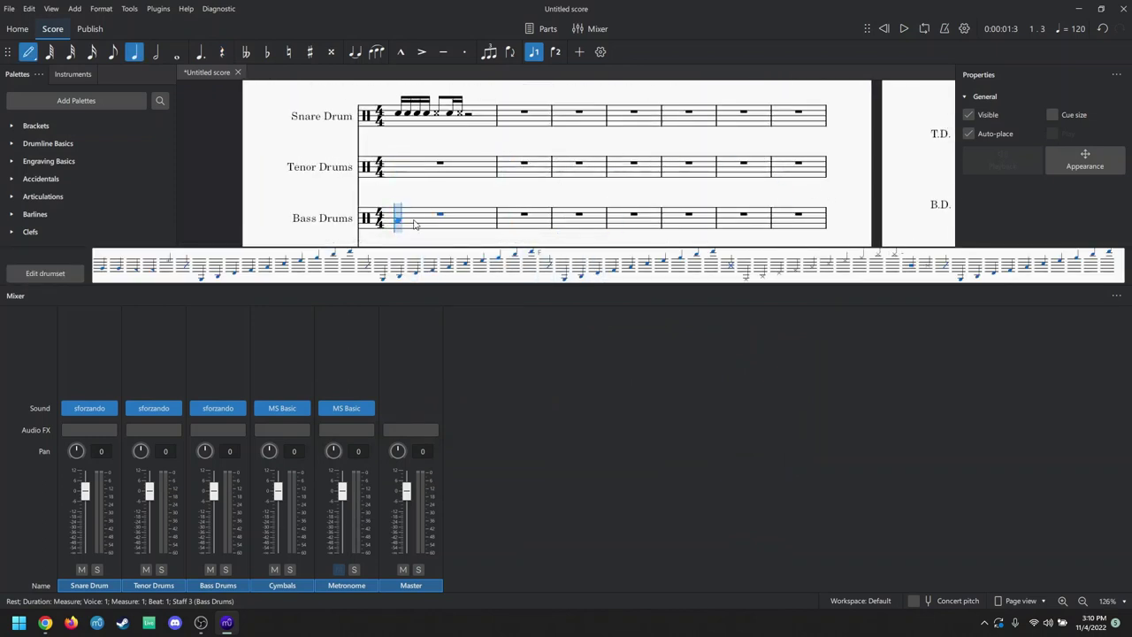
pyautogui.scroll(2, 412, 224)
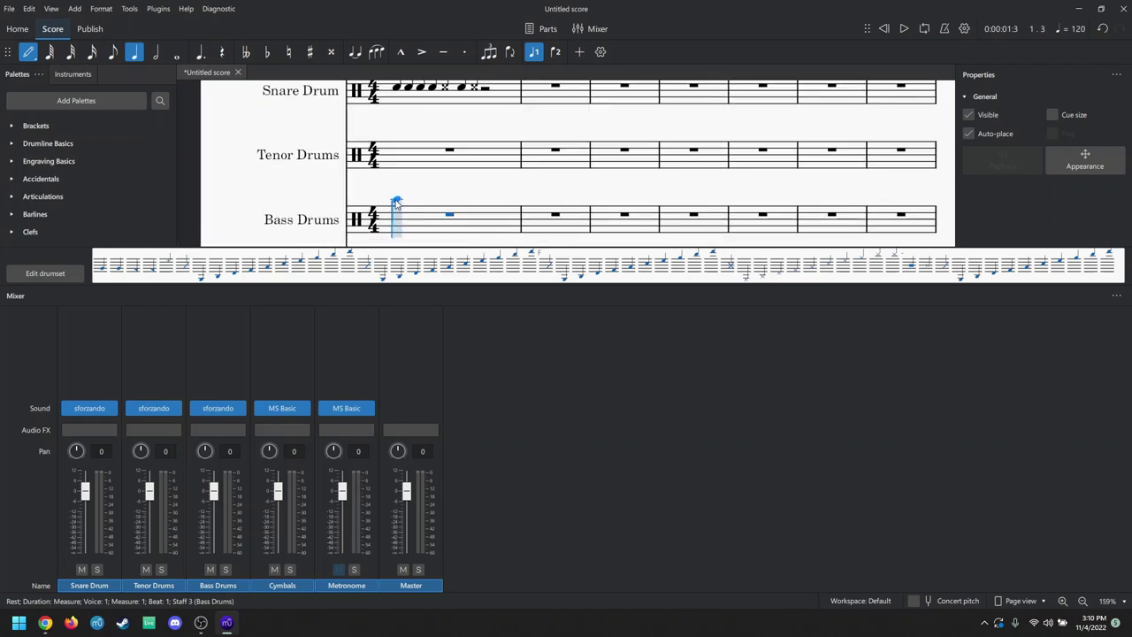
pyautogui.click(514, 265)
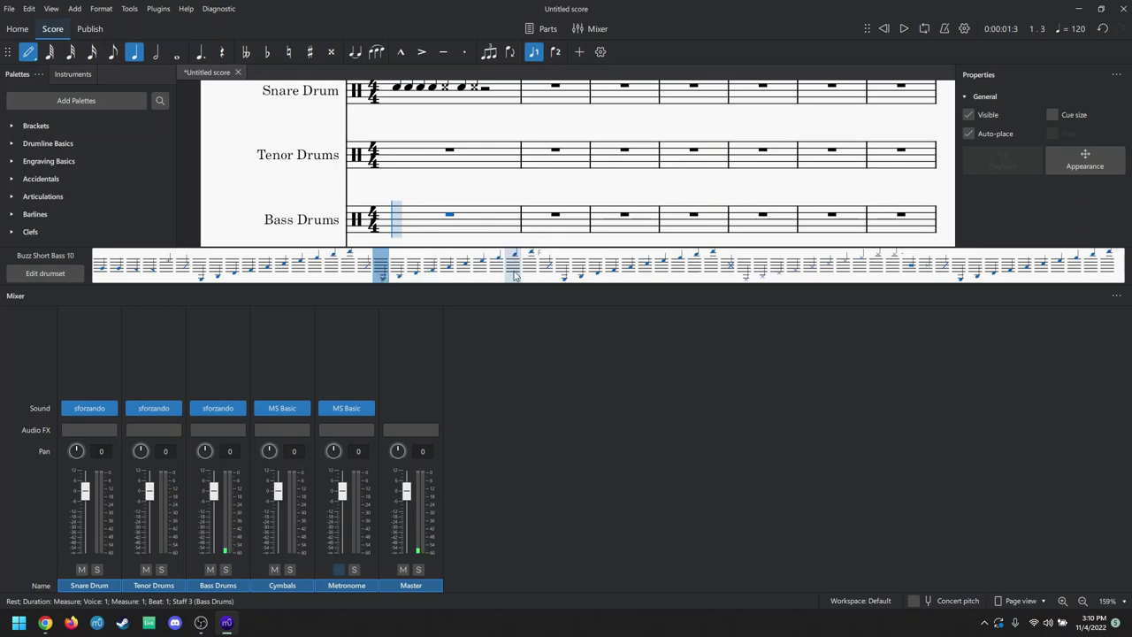
pyautogui.press('Down')
pyautogui.click(388, 269)
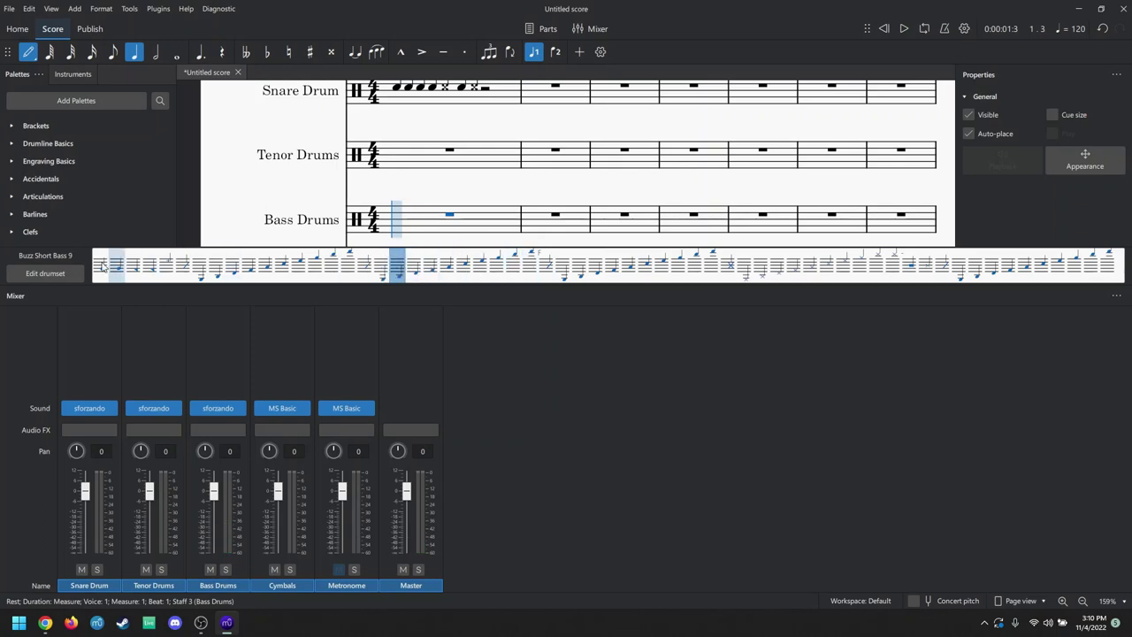
pyautogui.click(479, 265)
pyautogui.click(449, 263)
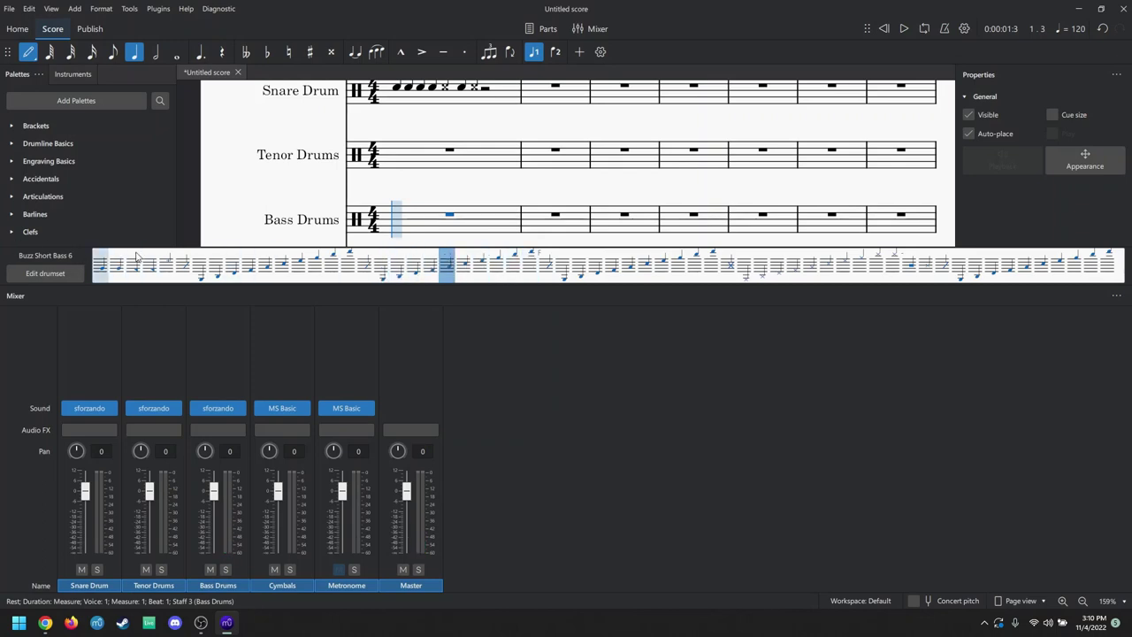
pyautogui.scroll(-3, 367, 196)
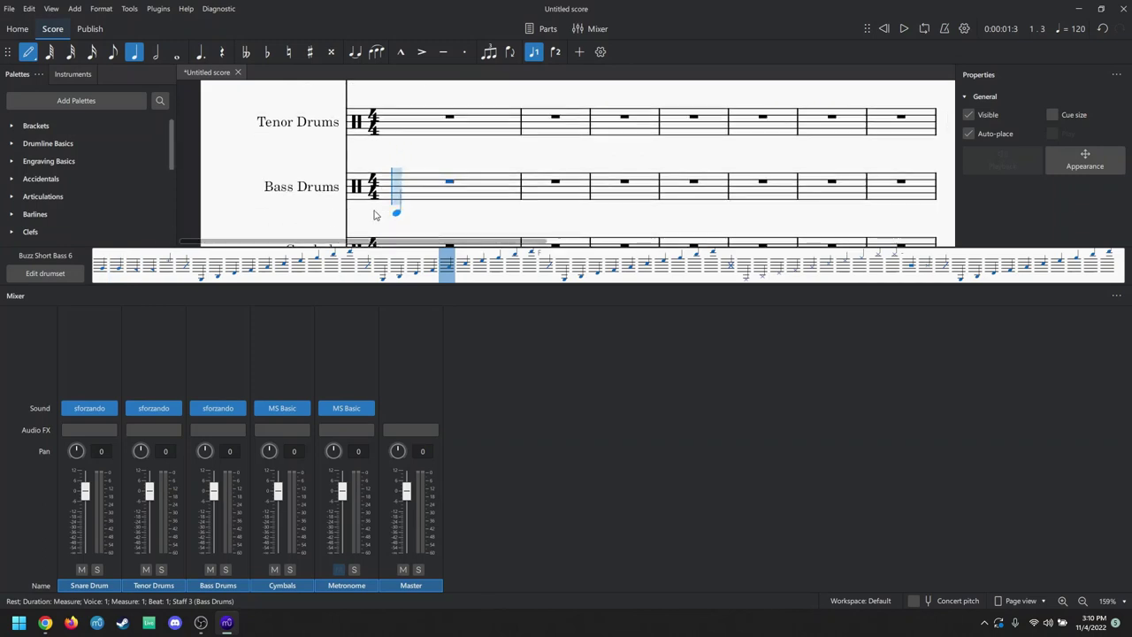
pyautogui.keyDown('ctrl'); pyautogui.scroll(-2, 407, 197); pyautogui.keyUp('ctrl')
pyautogui.click(51, 275)
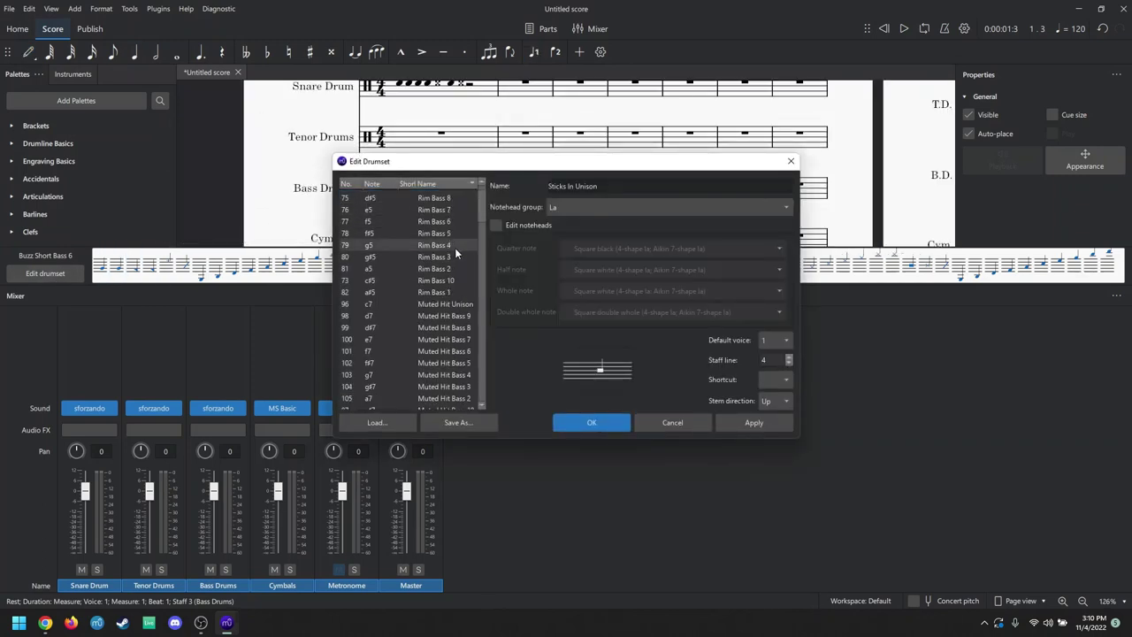
# Review the Rim Bass entries listed in the Edit Drumset dialog
pyautogui.click(453, 313)
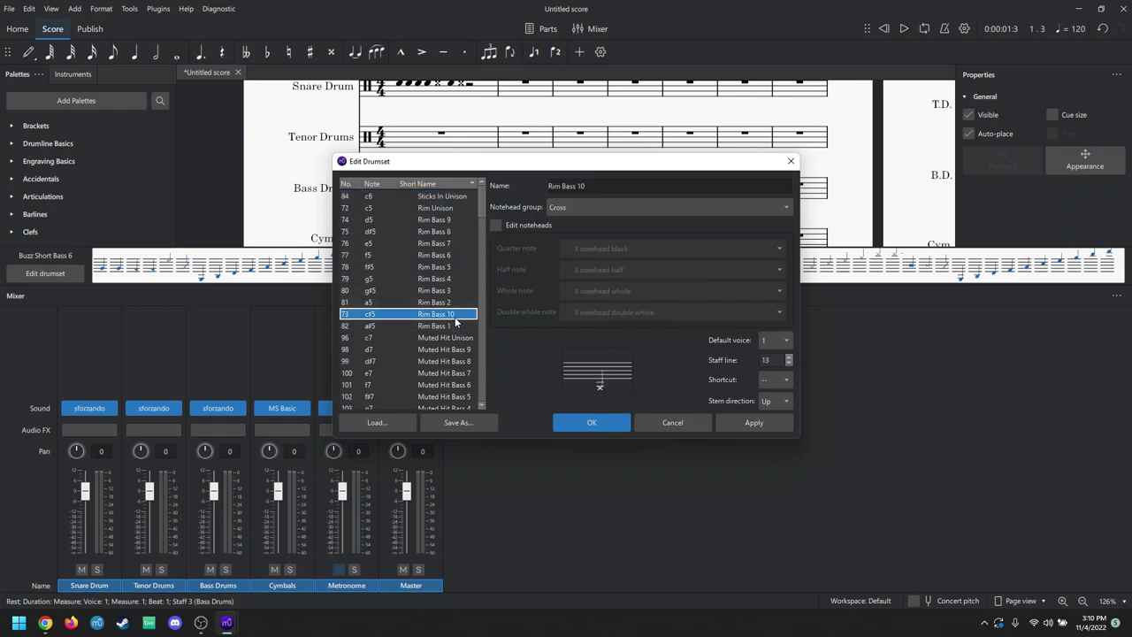
pyautogui.click(454, 219)
pyautogui.click(465, 313)
pyautogui.click(460, 231)
pyautogui.click(454, 219)
pyautogui.click(454, 325)
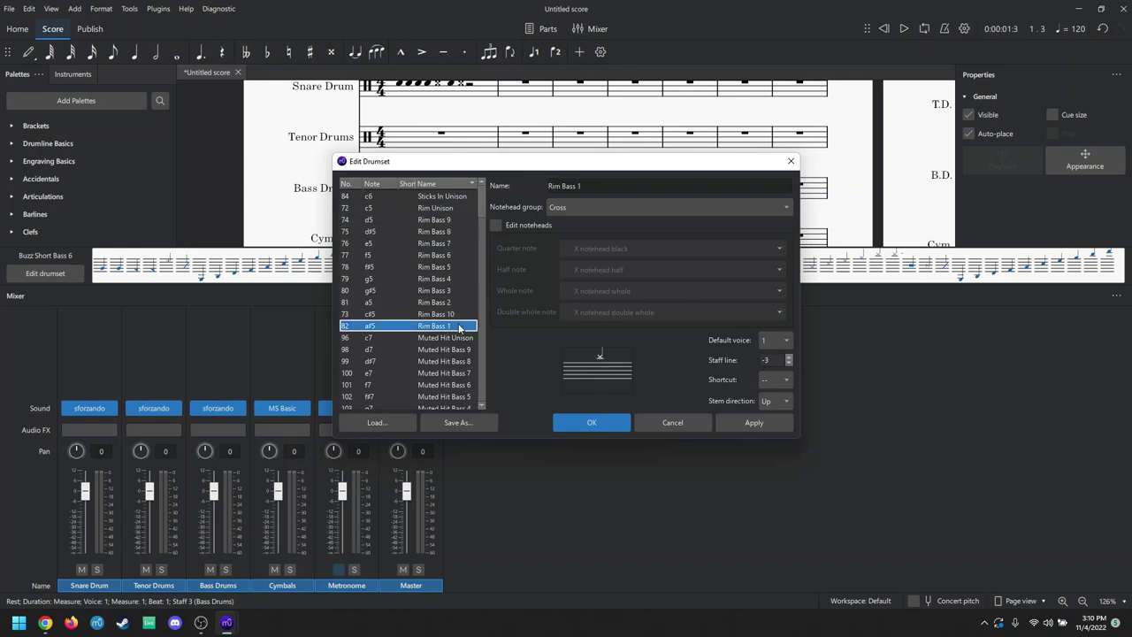
pyautogui.click(455, 313)
pyautogui.click(454, 325)
pyautogui.click(465, 230)
pyautogui.click(468, 313)
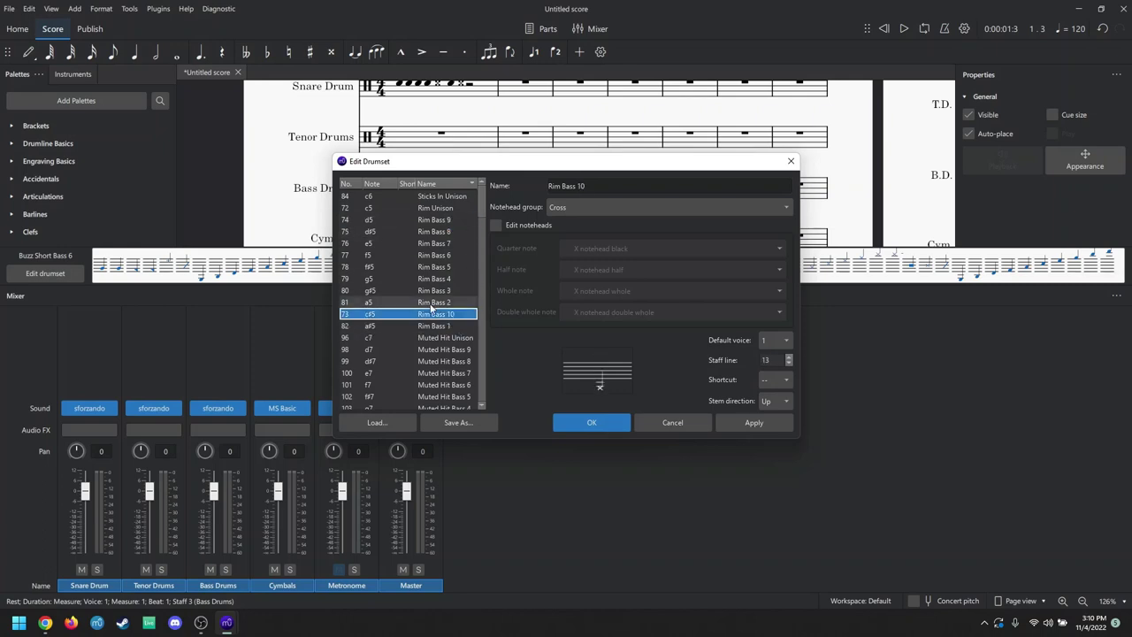
# Erase the Rim Bass names to remove Rim Bass 9 from the drumset
pyautogui.tripleClick(655, 188)
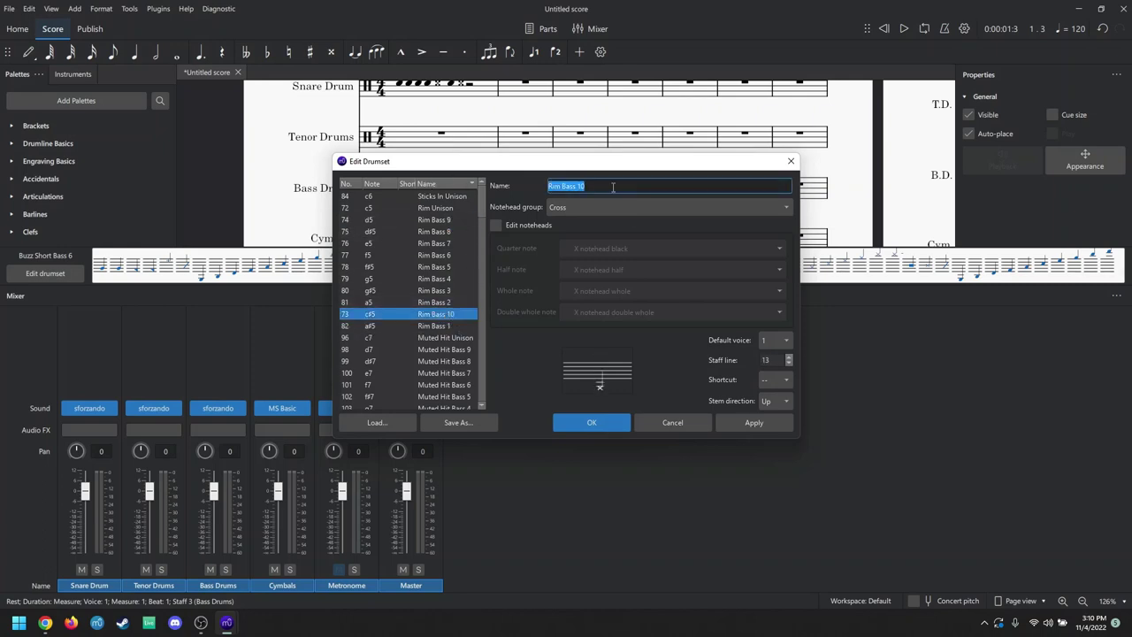
pyautogui.press('BackSpace')
pyautogui.click(455, 220)
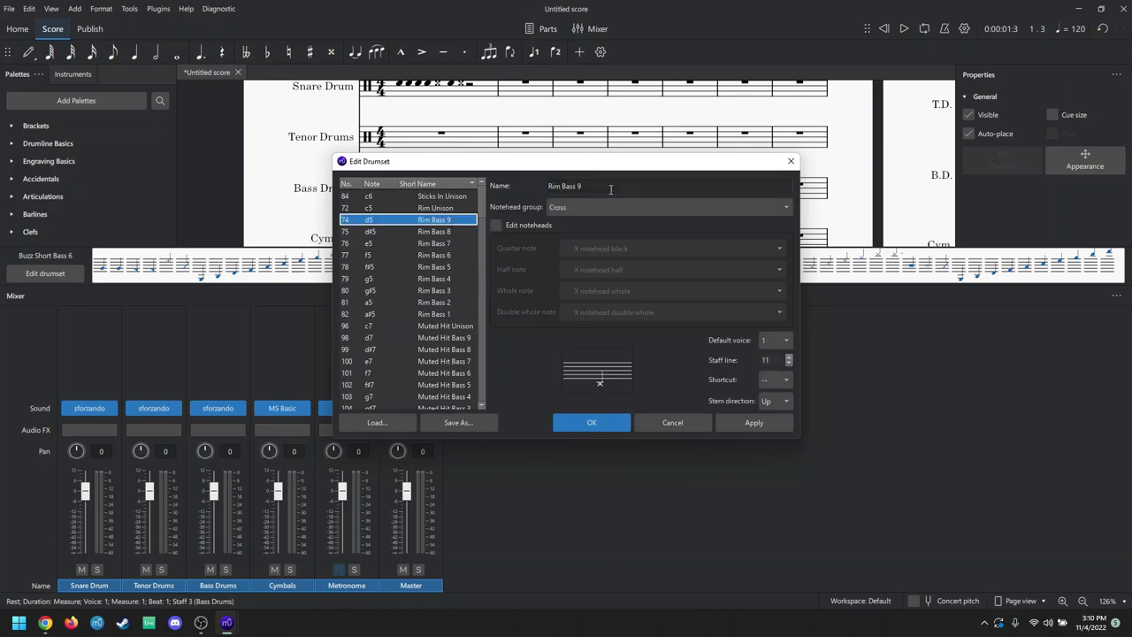
pyautogui.tripleClick(599, 186)
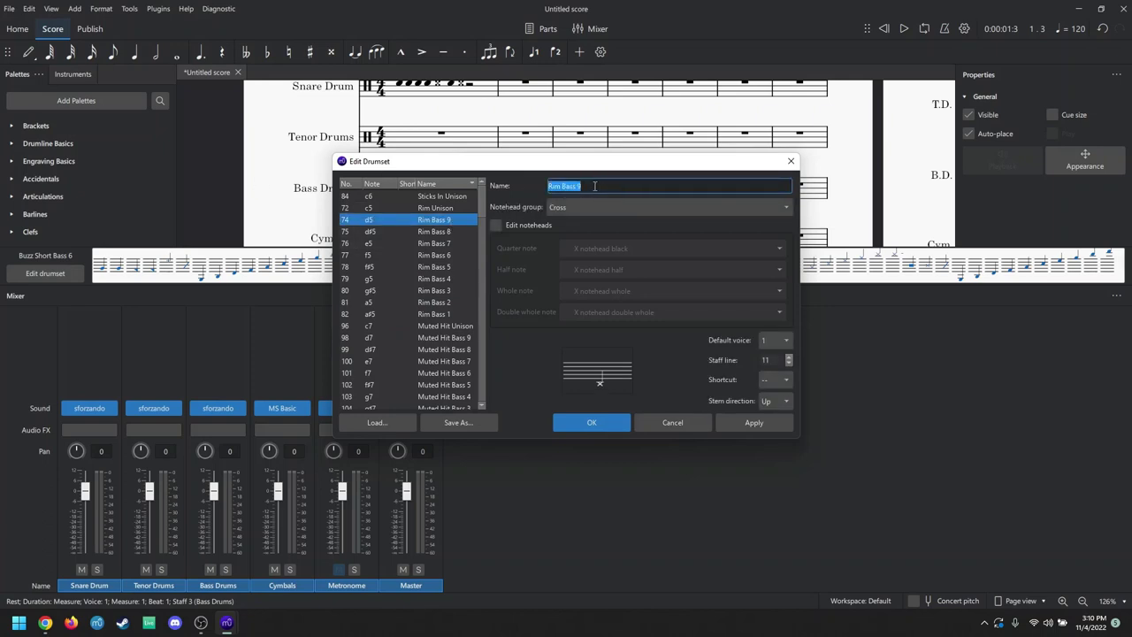
pyautogui.press('BackSpace')
pyautogui.click(444, 221)
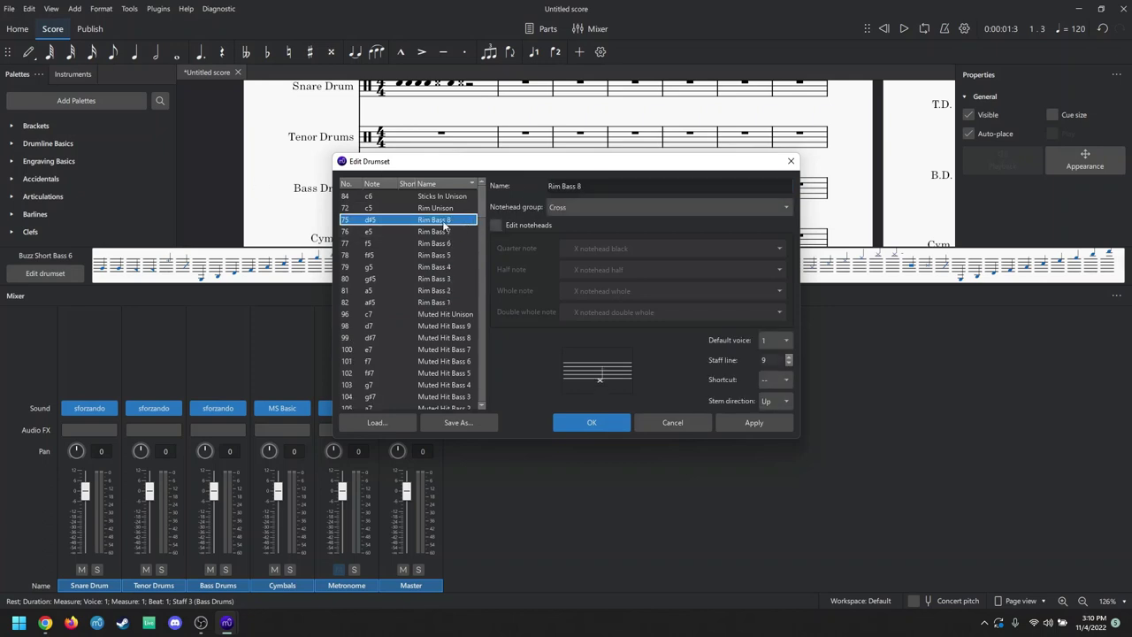
# Compare the staff positions of Rim Bass 1, Rim Bass 2 and Rim Bass 8
pyautogui.click(452, 304)
pyautogui.click(460, 290)
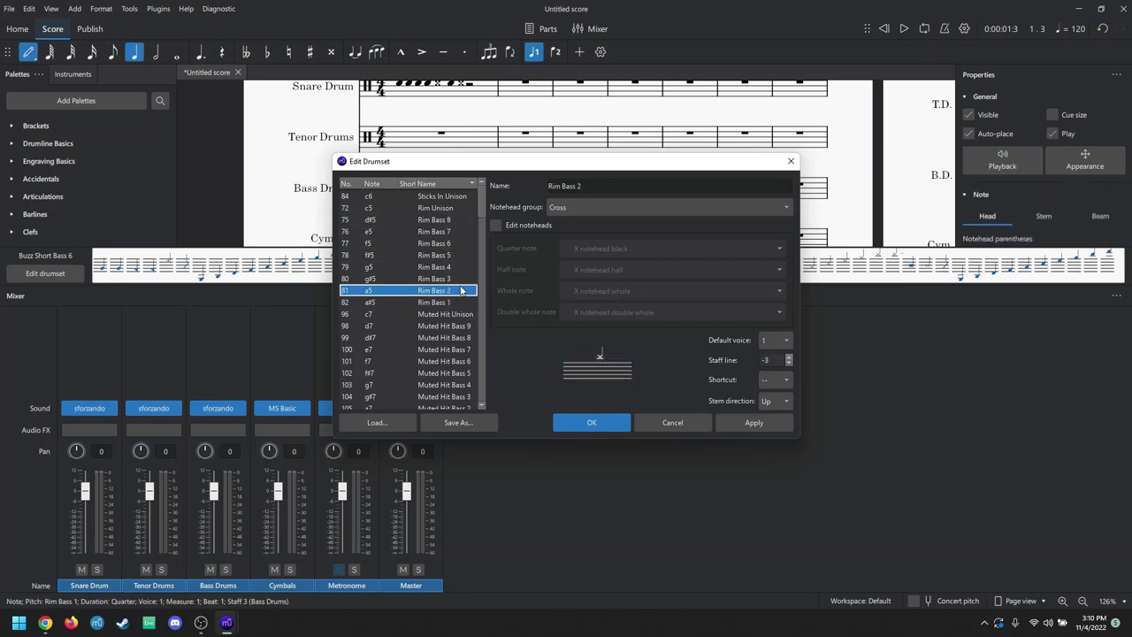
pyautogui.click(460, 301)
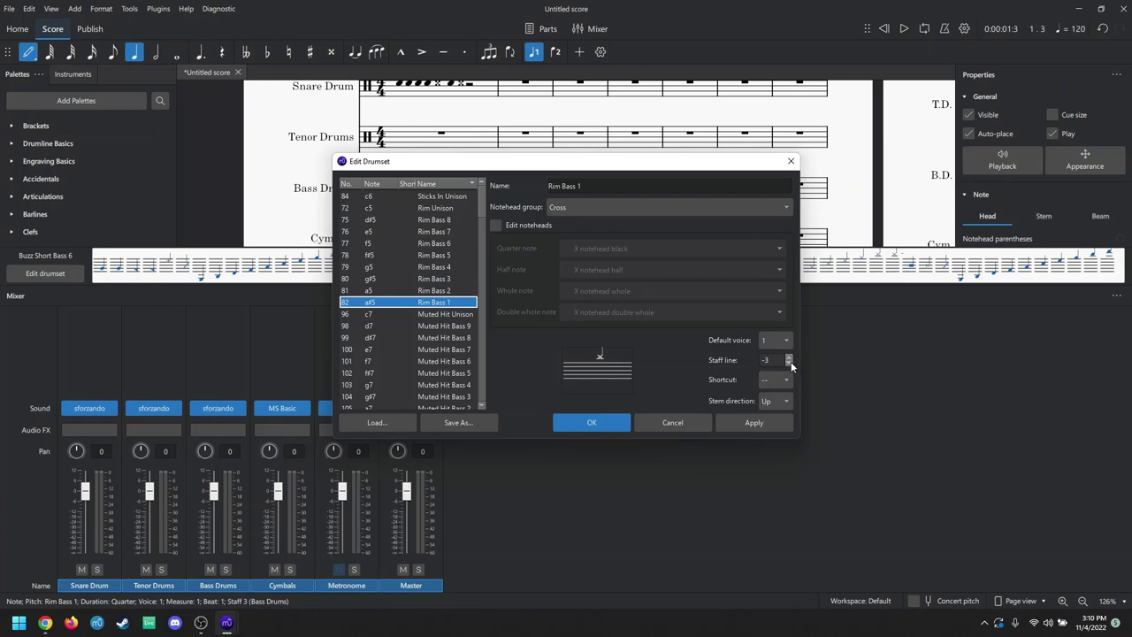
pyautogui.click(440, 292)
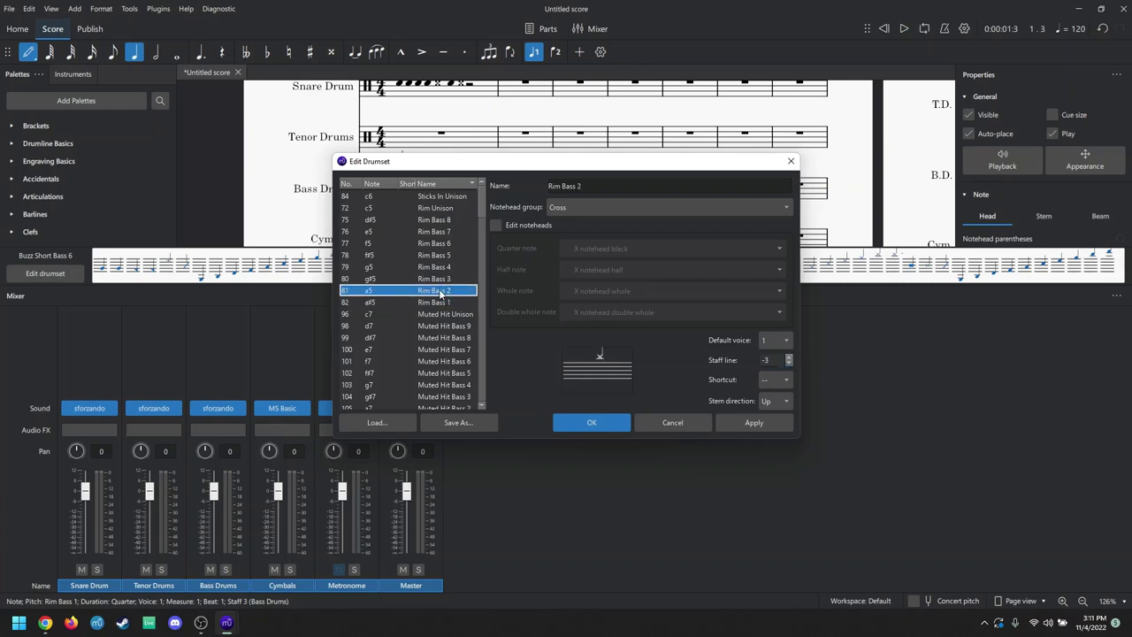
pyautogui.click(452, 219)
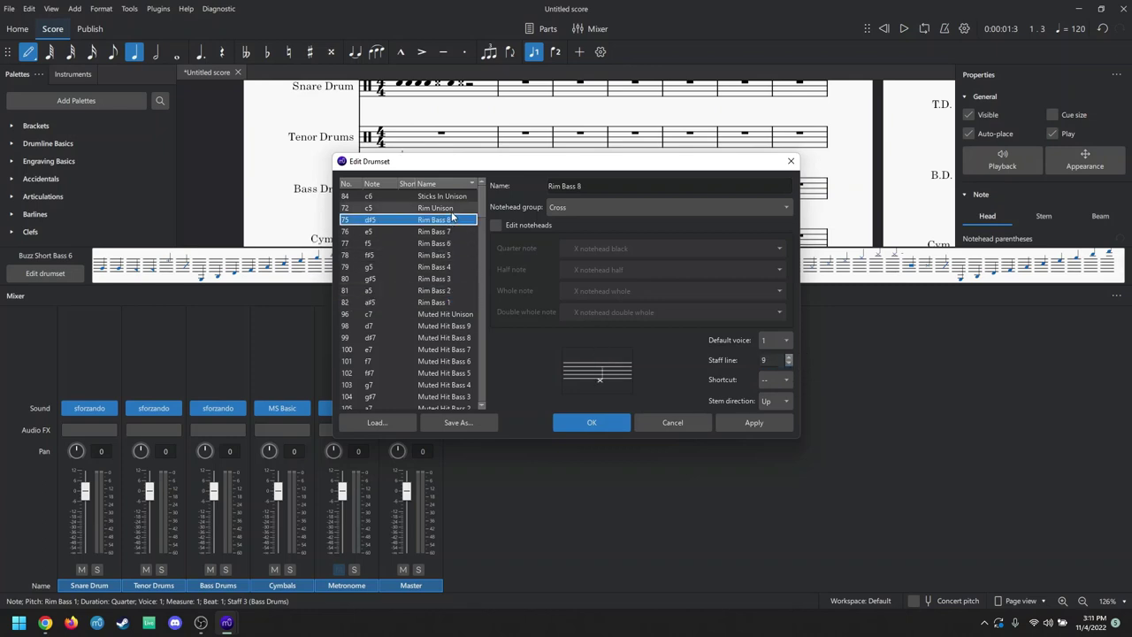
pyautogui.moveTo(452, 219); pyautogui.dragTo(467, 321)
pyautogui.click(456, 219)
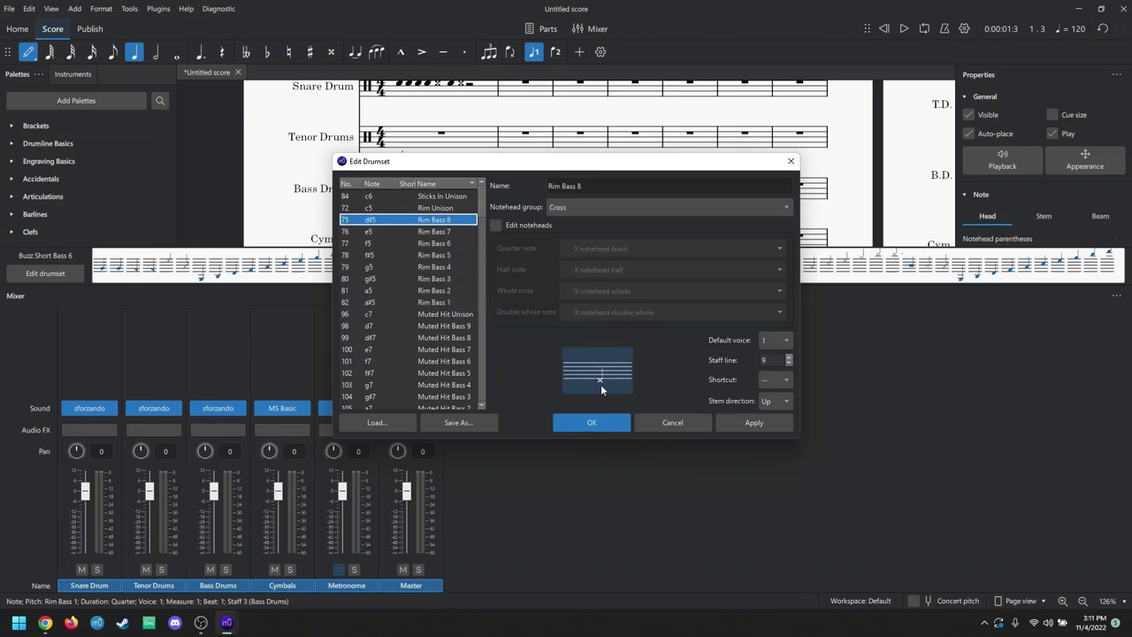
# Put Rim Bass 8 on staff line 11 with a cross notehead, leaving Rim Bass 7 on line 9
pyautogui.click(789, 358)
pyautogui.click(442, 231)
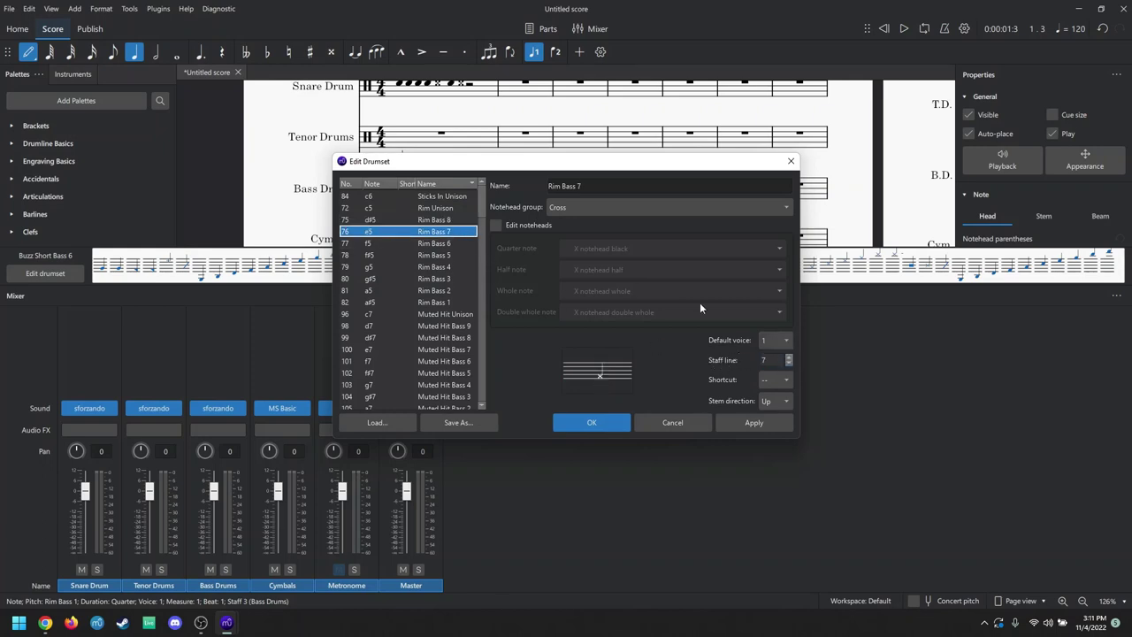
pyautogui.click(789, 360)
pyautogui.click(468, 243)
pyautogui.click(462, 231)
pyautogui.click(460, 208)
pyautogui.click(463, 230)
pyautogui.click(463, 220)
pyautogui.click(462, 231)
pyautogui.click(462, 220)
pyautogui.click(623, 214)
# Keep Rim Bass 8's cross notehead and select the Muted Hit Bass 4 entry
pyautogui.click(449, 225)
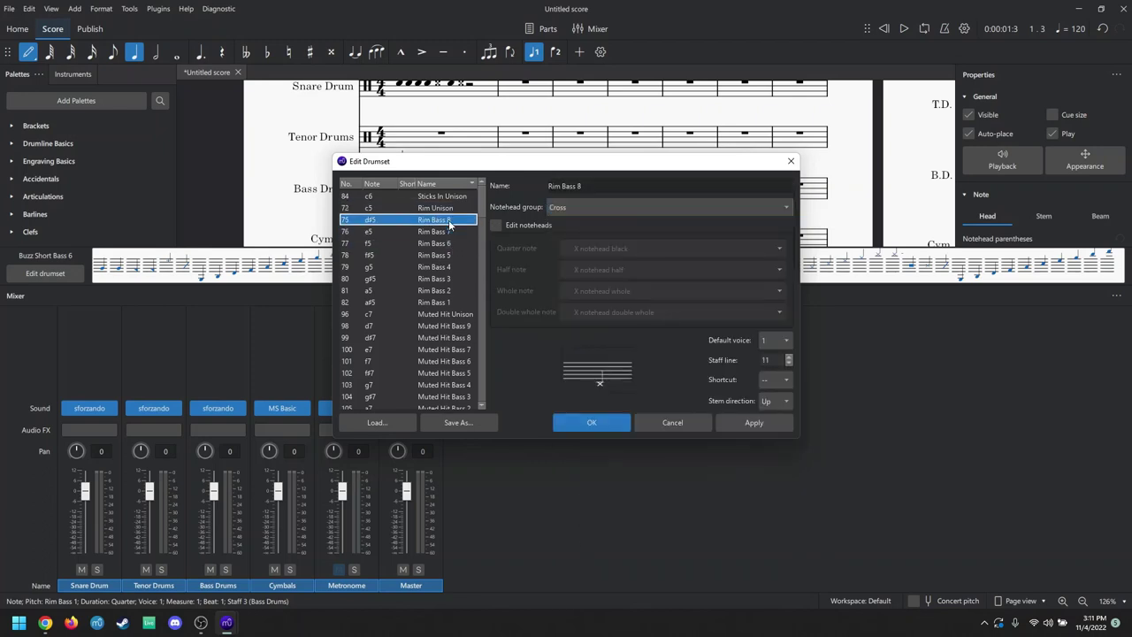
pyautogui.click(447, 231)
pyautogui.click(446, 266)
pyautogui.scroll(-3, 443, 283)
pyautogui.click(446, 255)
pyautogui.scroll(-2, 439, 296)
pyautogui.scroll(3, 442, 299)
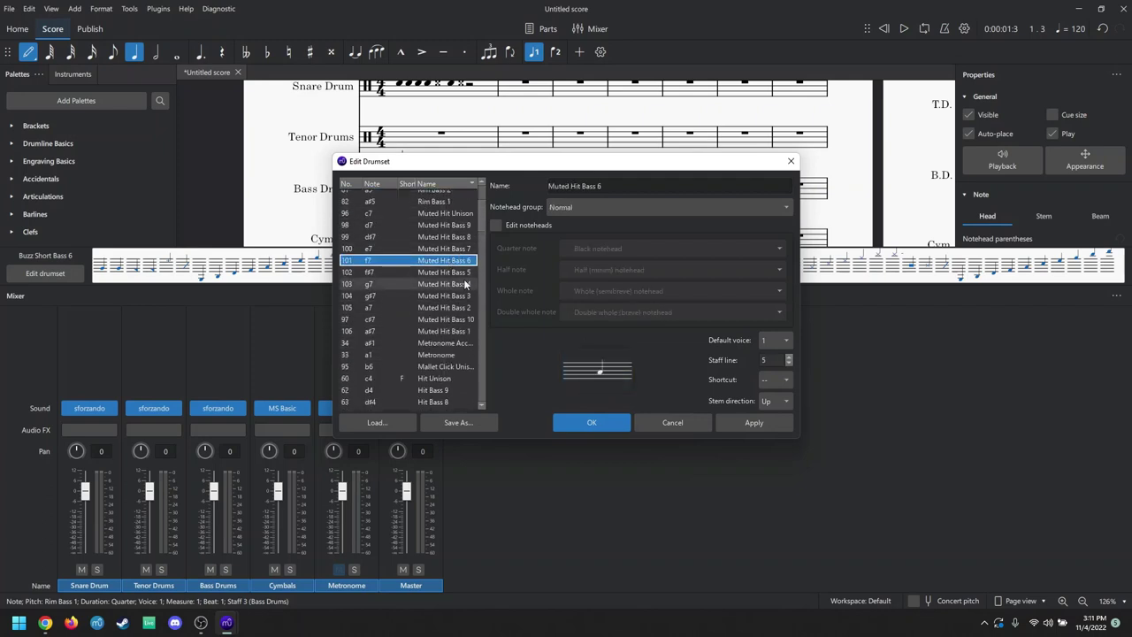
pyautogui.click(447, 319)
pyautogui.click(447, 306)
pyautogui.click(447, 284)
# Give Muted Hit Bass 4 the With X notehead and apply the drumset changes
pyautogui.click(665, 209)
pyautogui.click(531, 206)
pyautogui.click(607, 207)
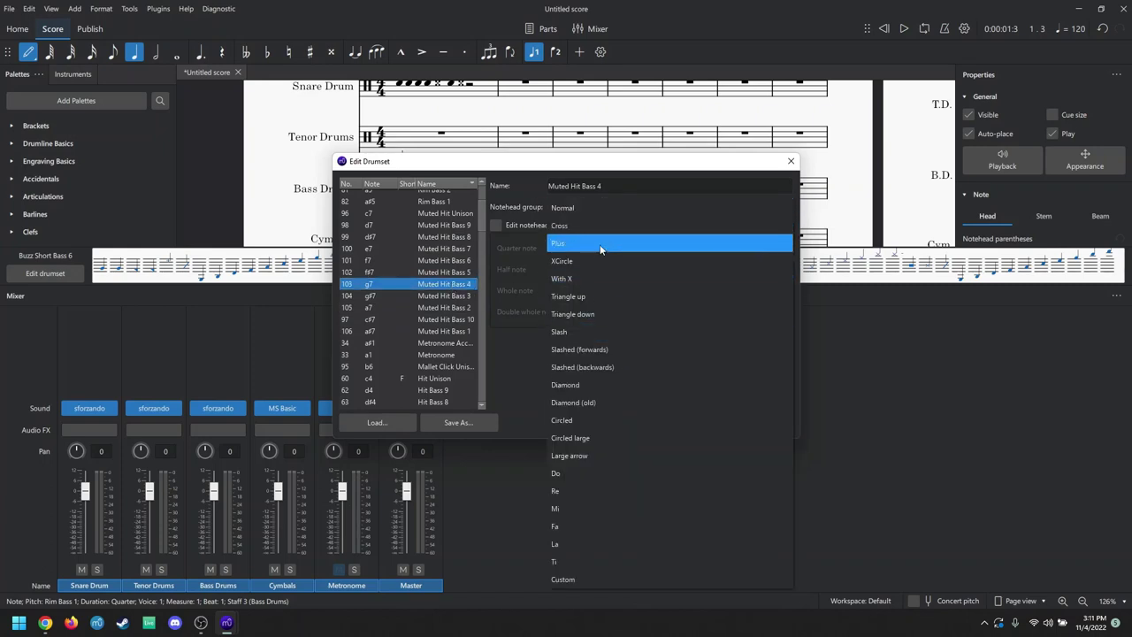
pyautogui.click(640, 278)
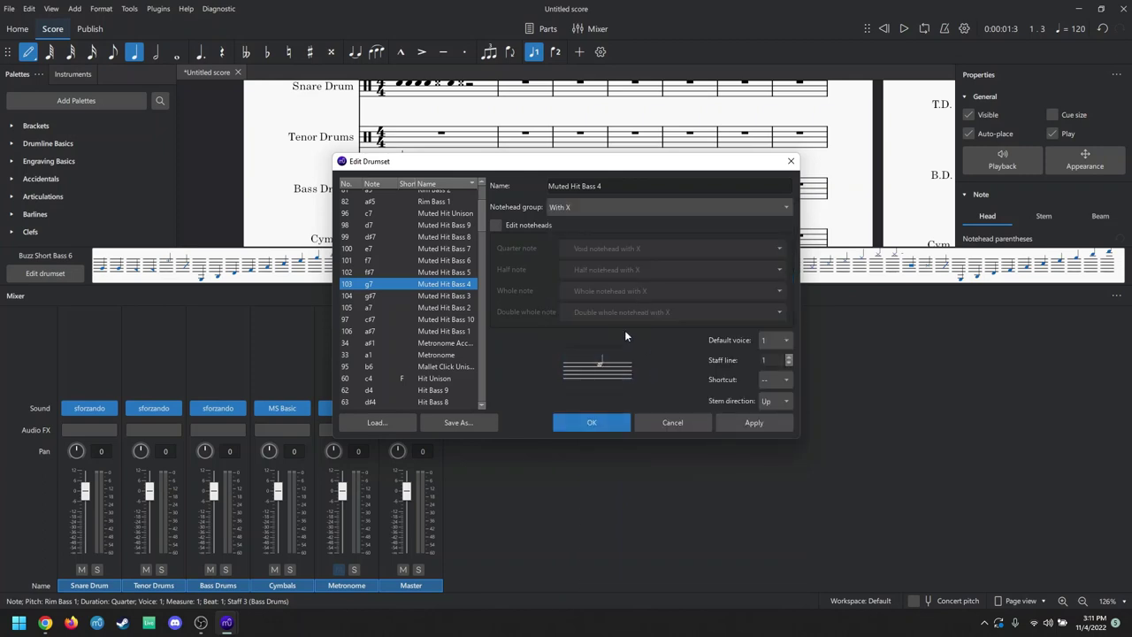
pyautogui.click(612, 421)
# Enter two Muted Hit Bass 4 test notes on the Bass Drums staff
pyautogui.press('n')
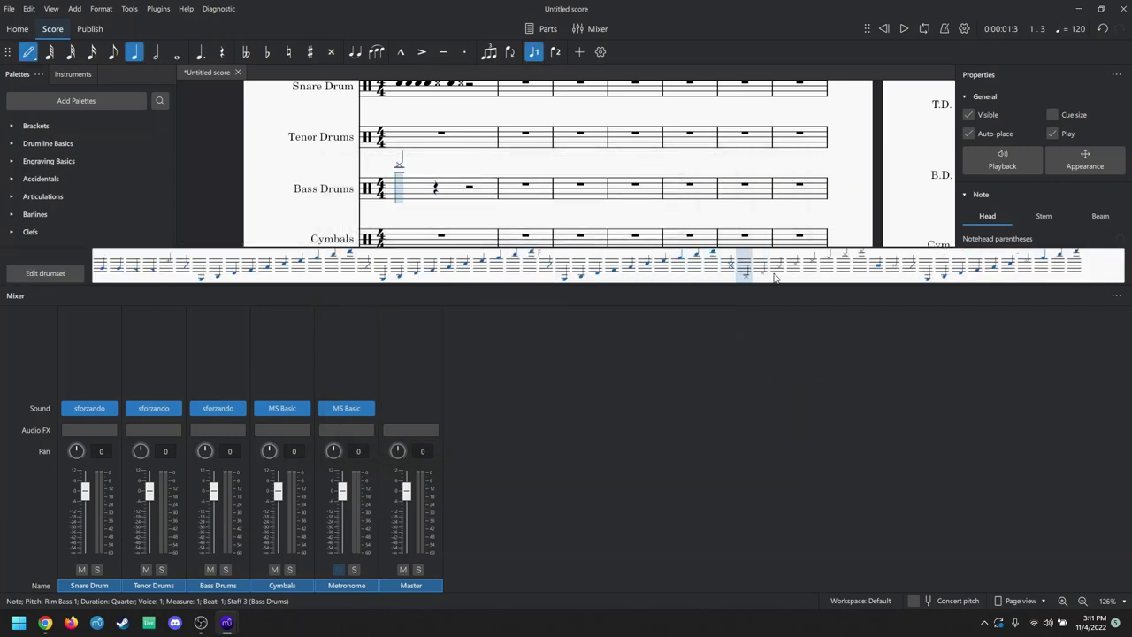
pyautogui.click(1024, 265)
pyautogui.click(450, 198)
pyautogui.click(468, 189)
pyautogui.press('Escape')
pyautogui.scroll(5, 379, 187)
pyautogui.scroll(-5, 378, 188)
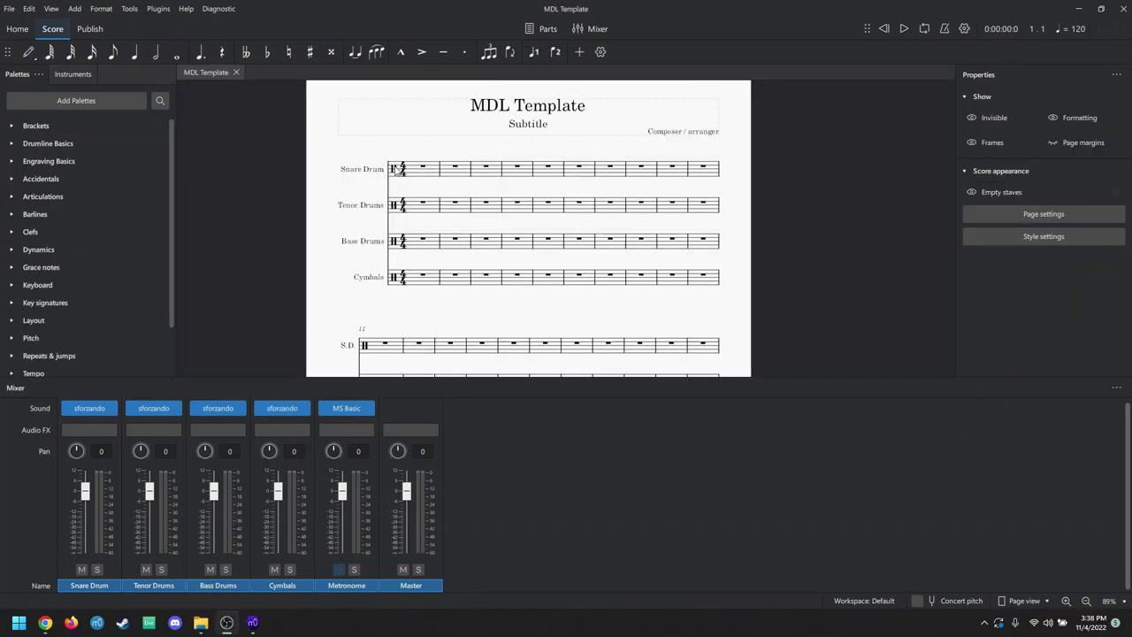
# Scroll through the score and select the MDL Template title
pyautogui.scroll(2, 484, 167)
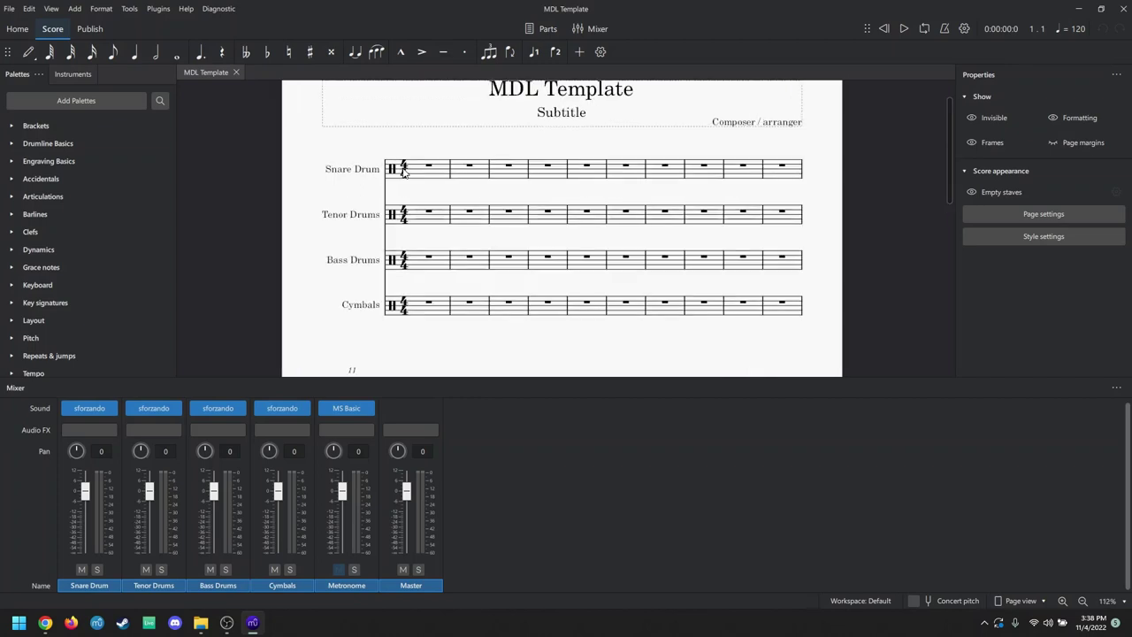
pyautogui.scroll(2, 301, 156)
pyautogui.scroll(-2, 300, 162)
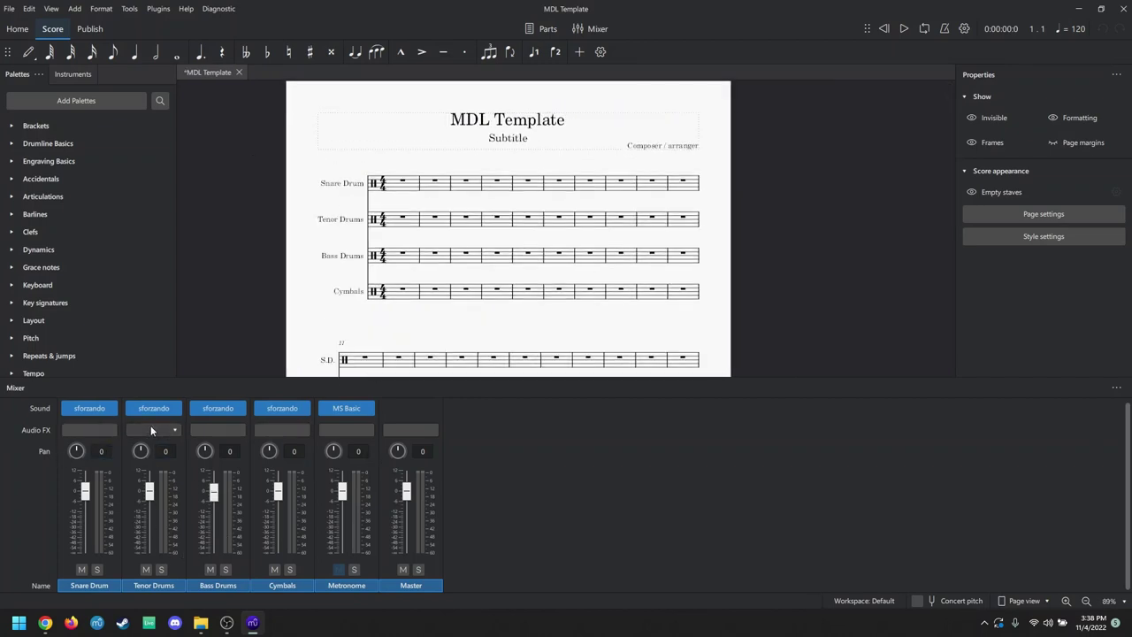
pyautogui.scroll(3, 354, 191)
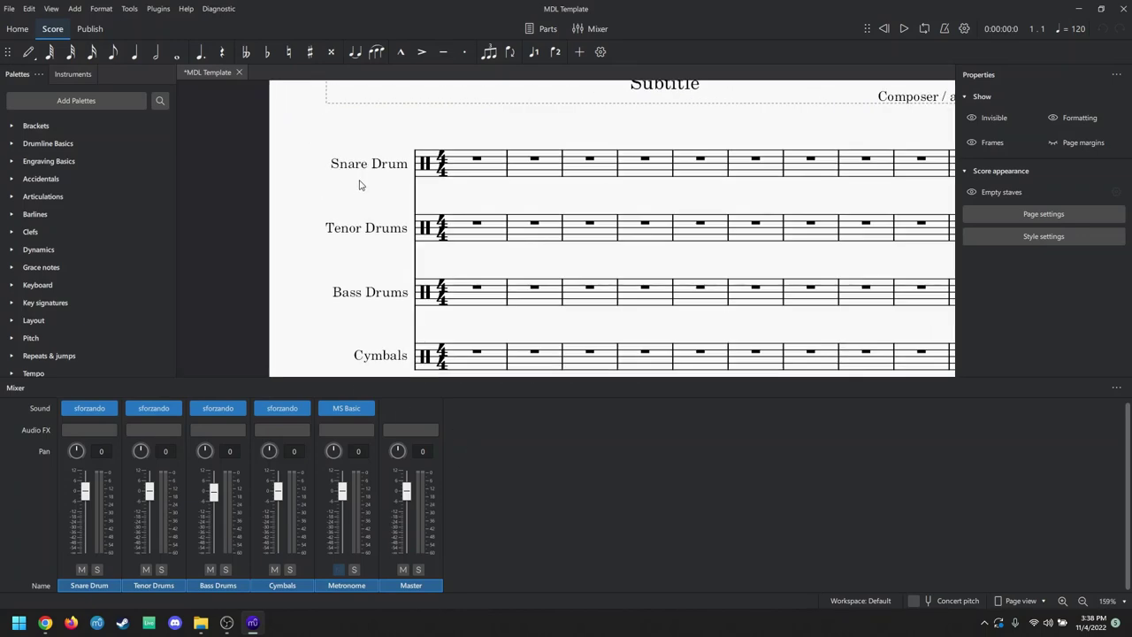
pyautogui.scroll(-2, 531, 160)
pyautogui.click(556, 166)
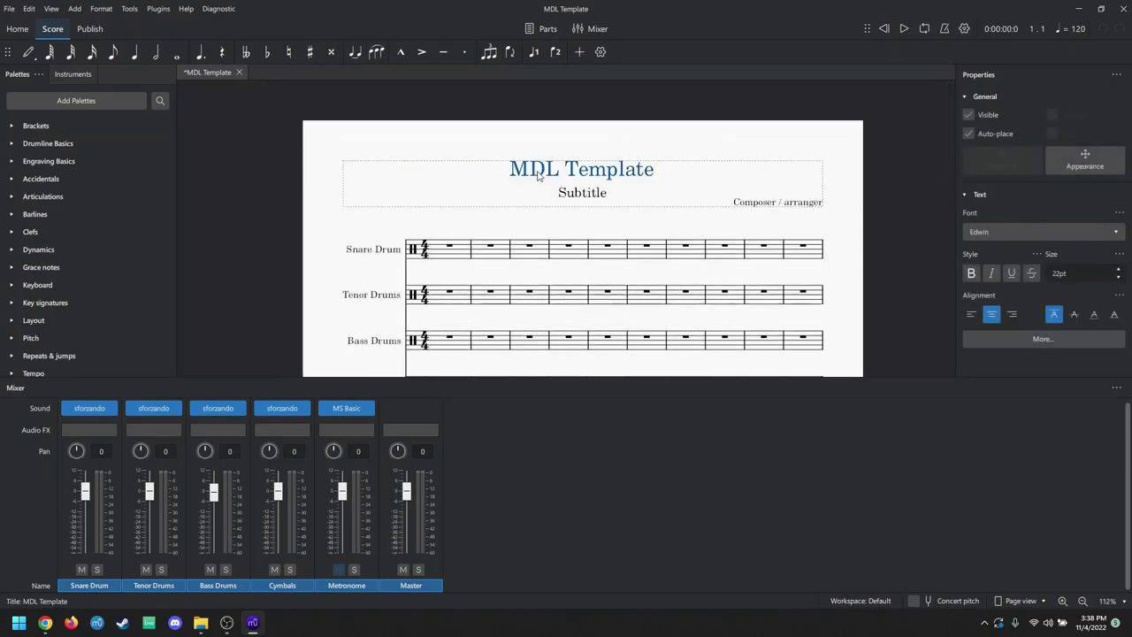
pyautogui.scroll(-3, 607, 185)
# Save the score to the computer as MDL Template, replacing the existing file
pyautogui.click(11, 9)
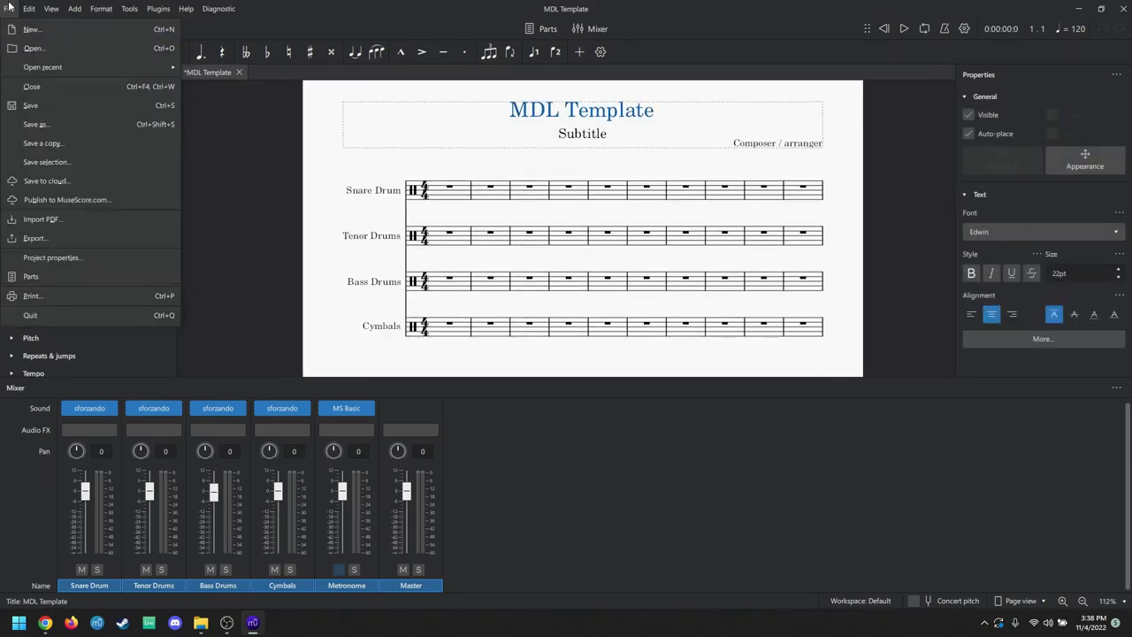
pyautogui.moveTo(53, 67)
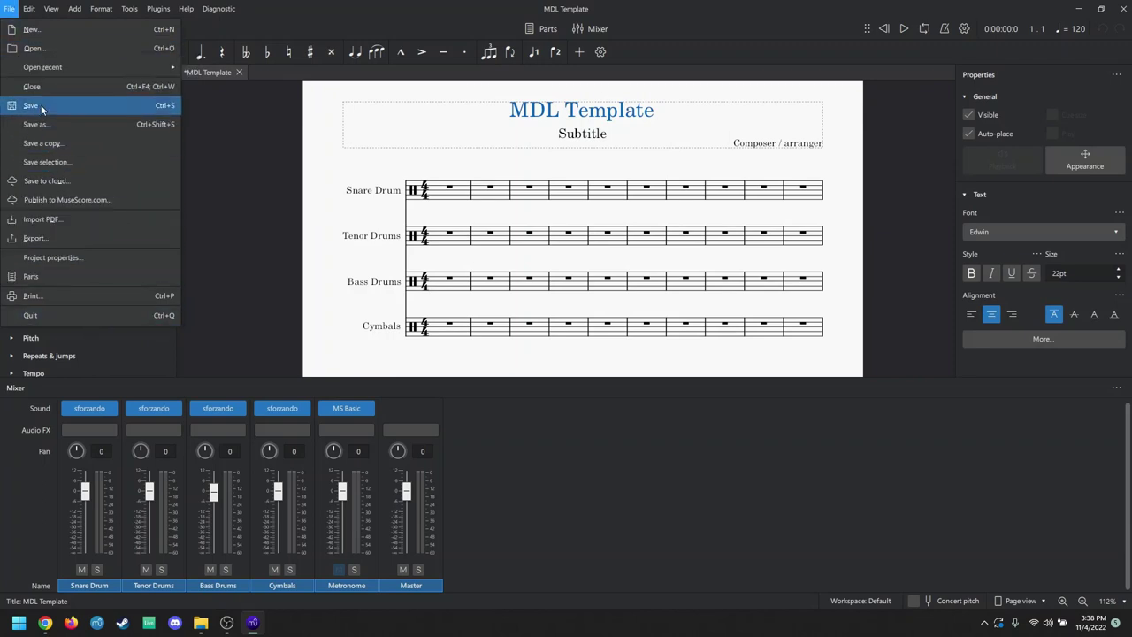
pyautogui.click(40, 106)
pyautogui.click(10, 8)
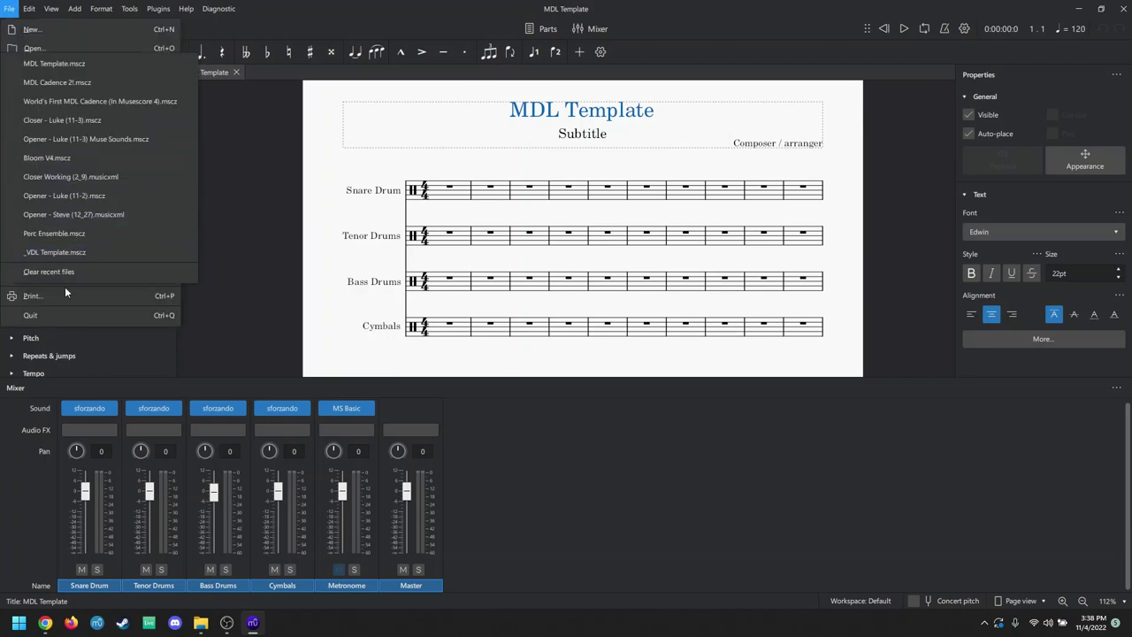
pyautogui.click(64, 123)
pyautogui.click(607, 390)
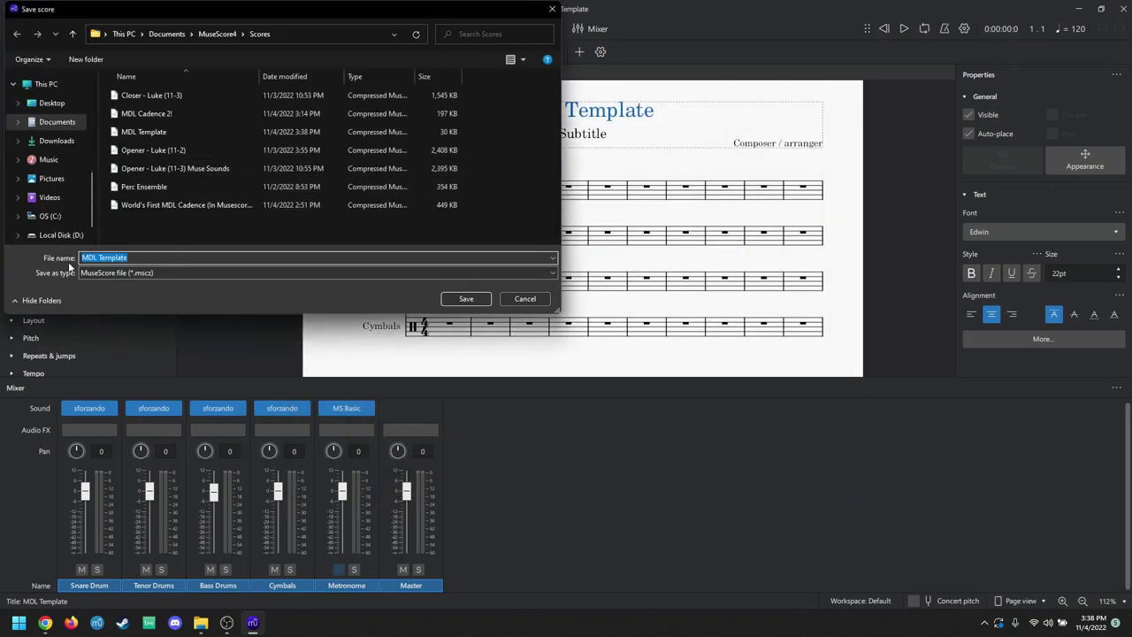
pyautogui.click(466, 298)
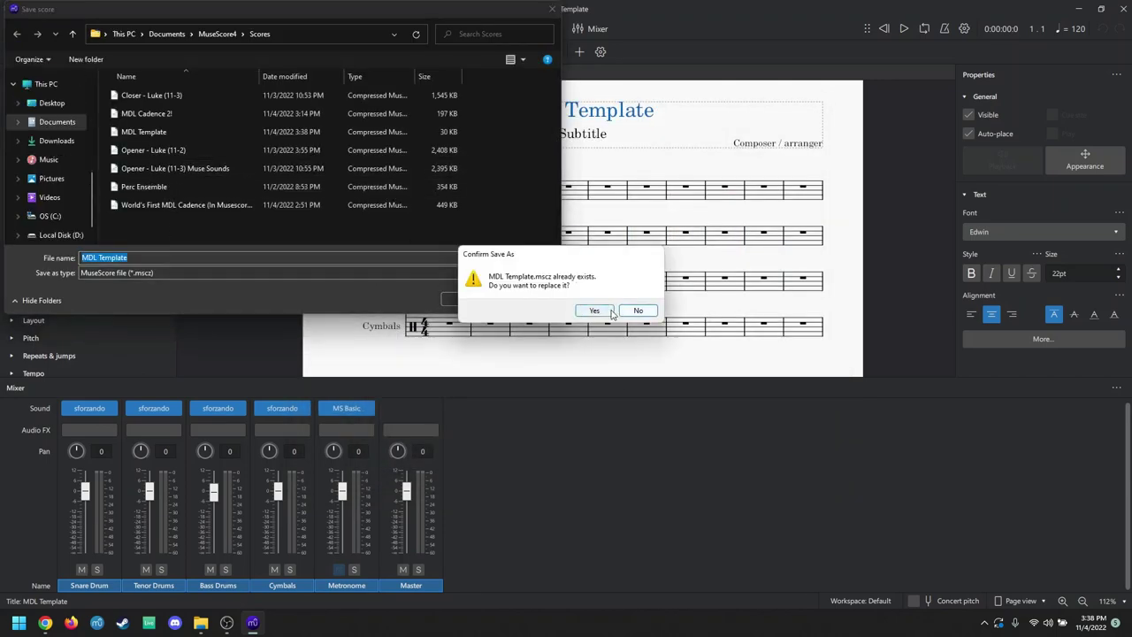
pyautogui.click(594, 312)
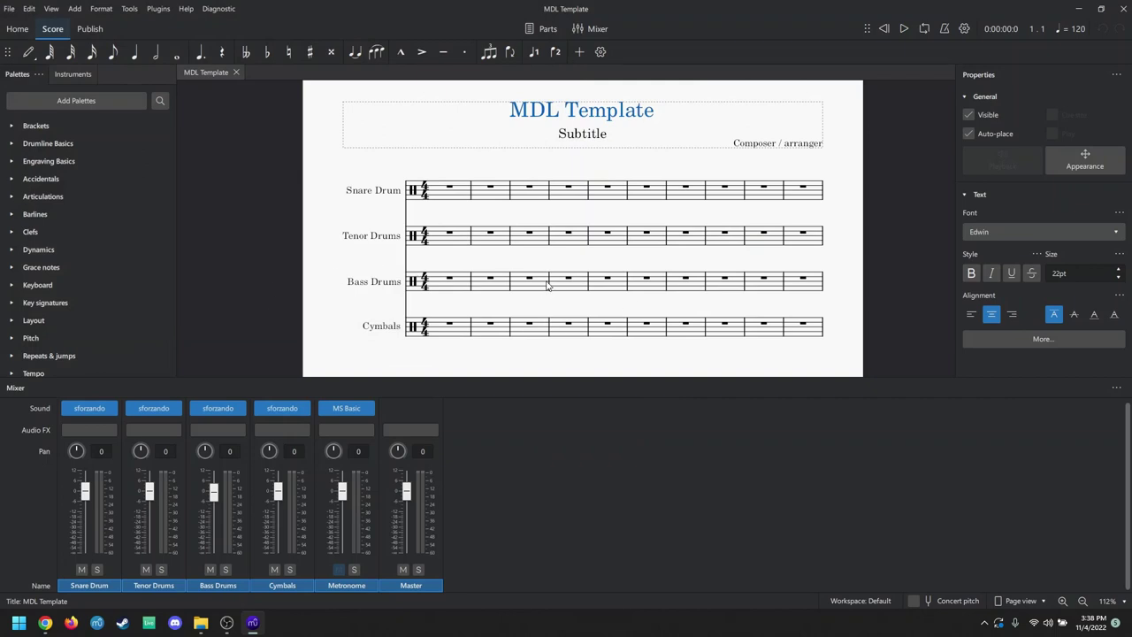
pyautogui.click(509, 175)
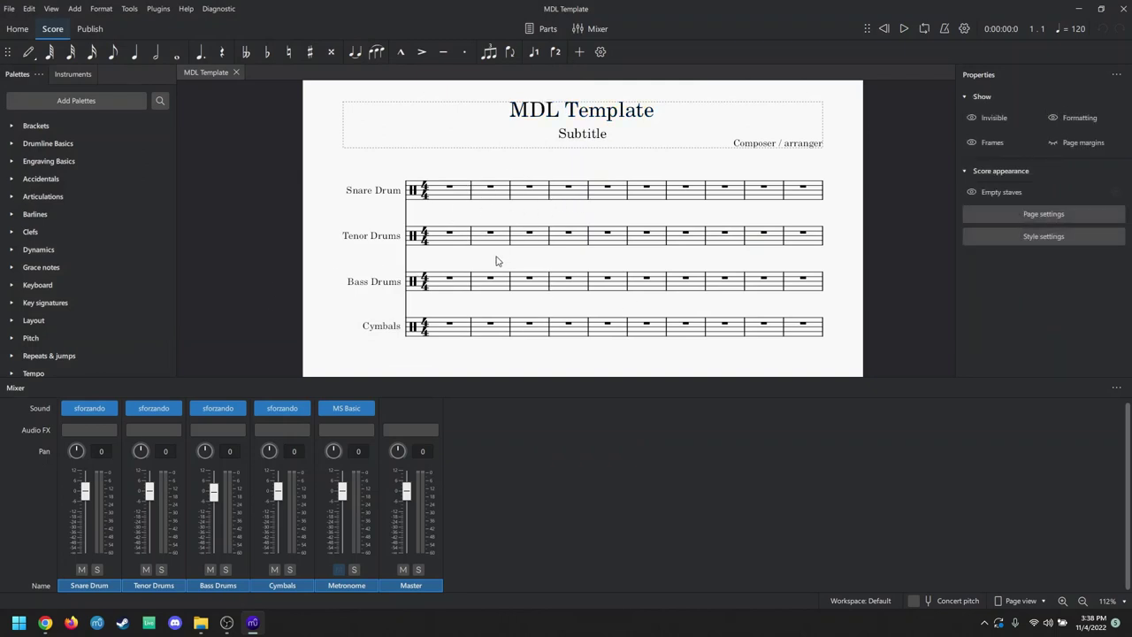
pyautogui.scroll(2, 495, 260)
pyautogui.scroll(-3, 463, 231)
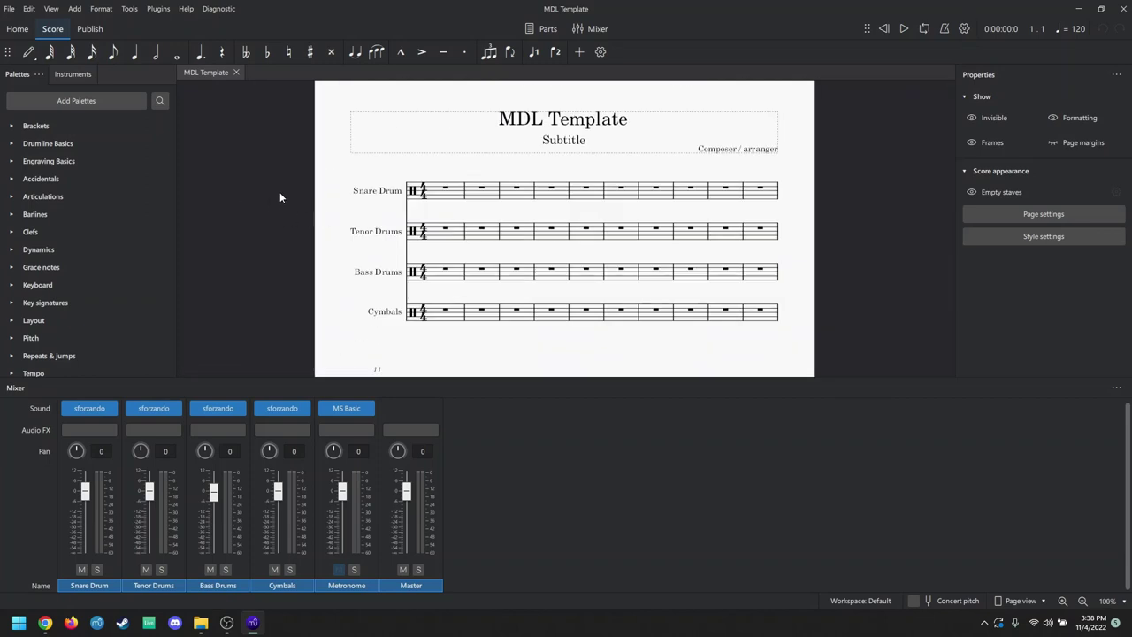
pyautogui.click(108, 409)
pyautogui.moveTo(150, 466)
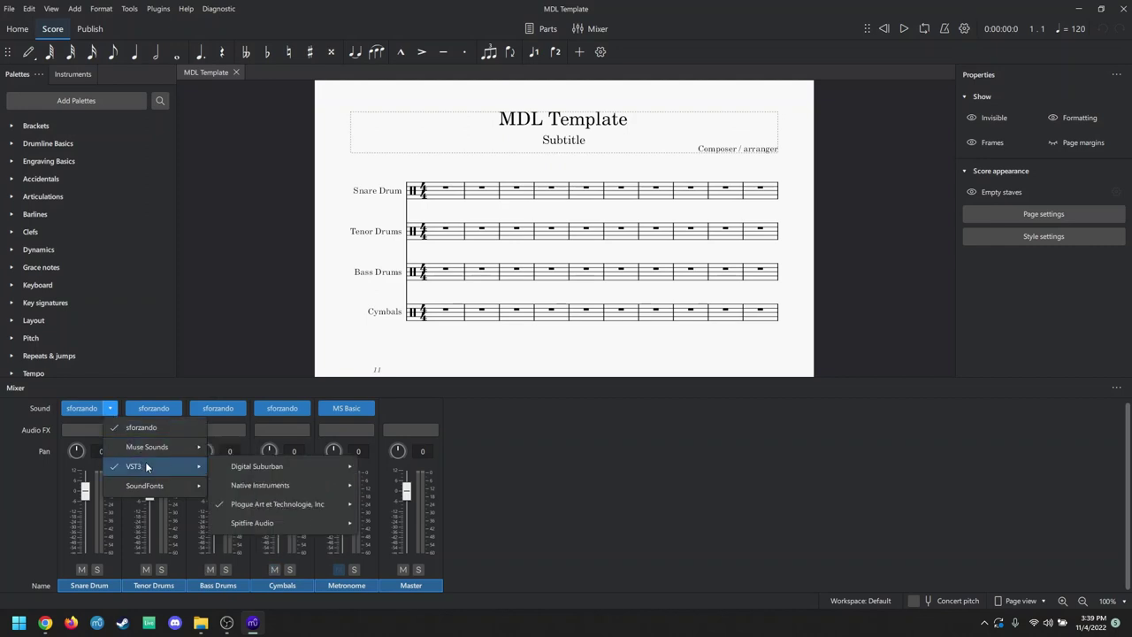
pyautogui.moveTo(354, 505)
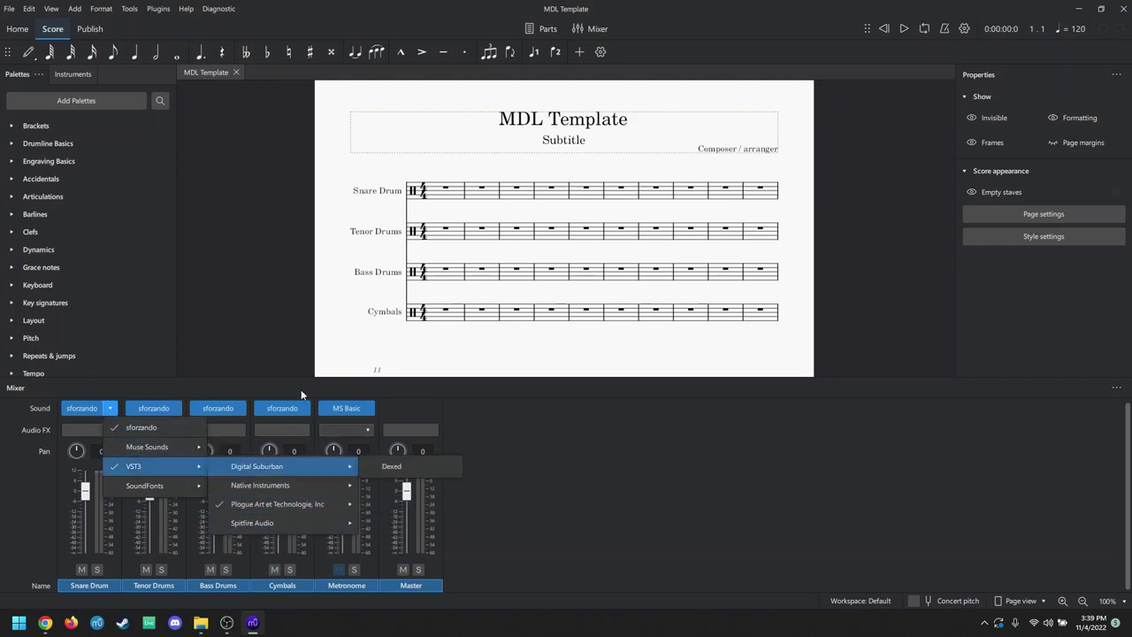
pyautogui.click(316, 321)
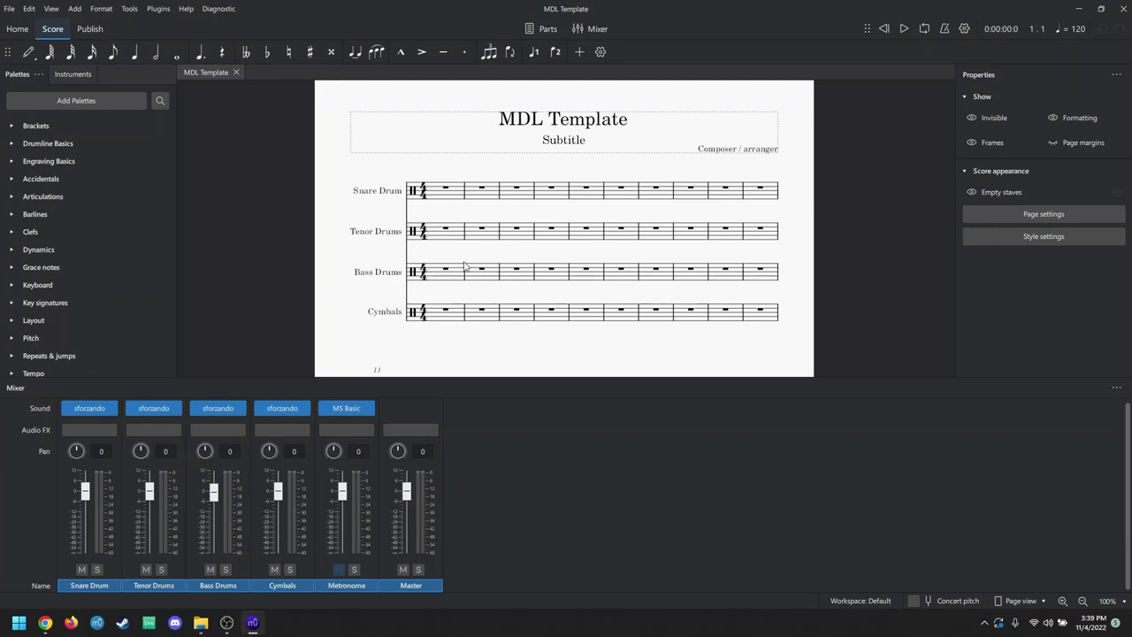
pyautogui.click(455, 188)
pyautogui.click(448, 187)
pyautogui.click(467, 177)
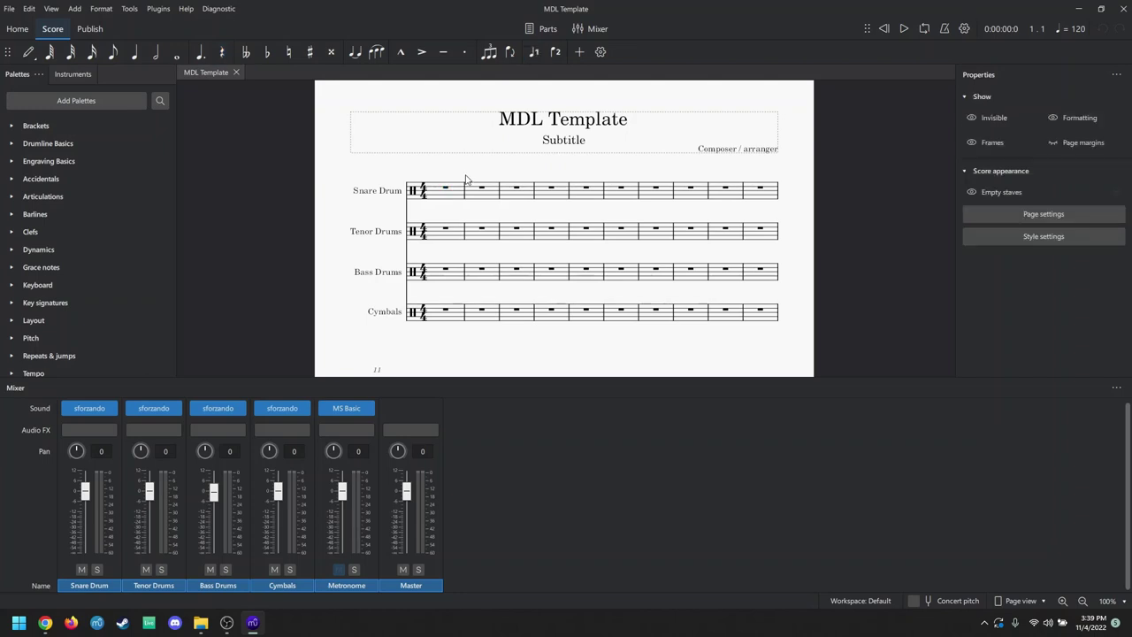